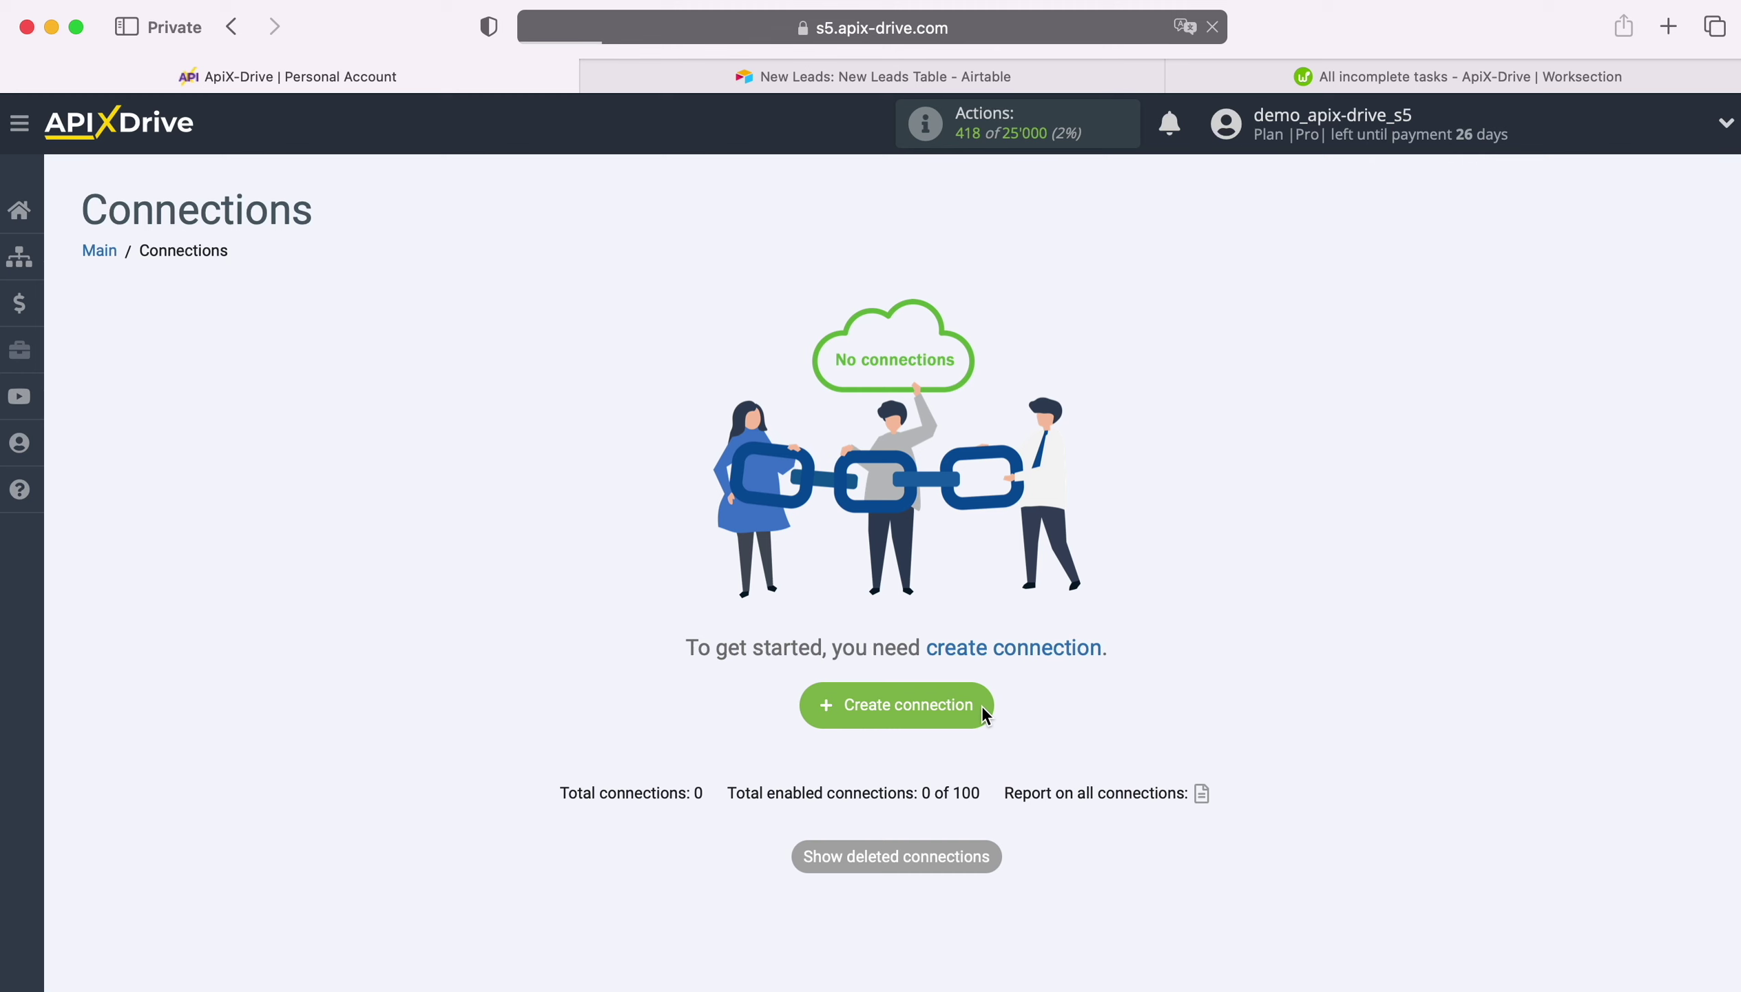
# Create a connection with Airtable as the data source system and Get ROWS (new) as its action
pyautogui.click(981, 708)
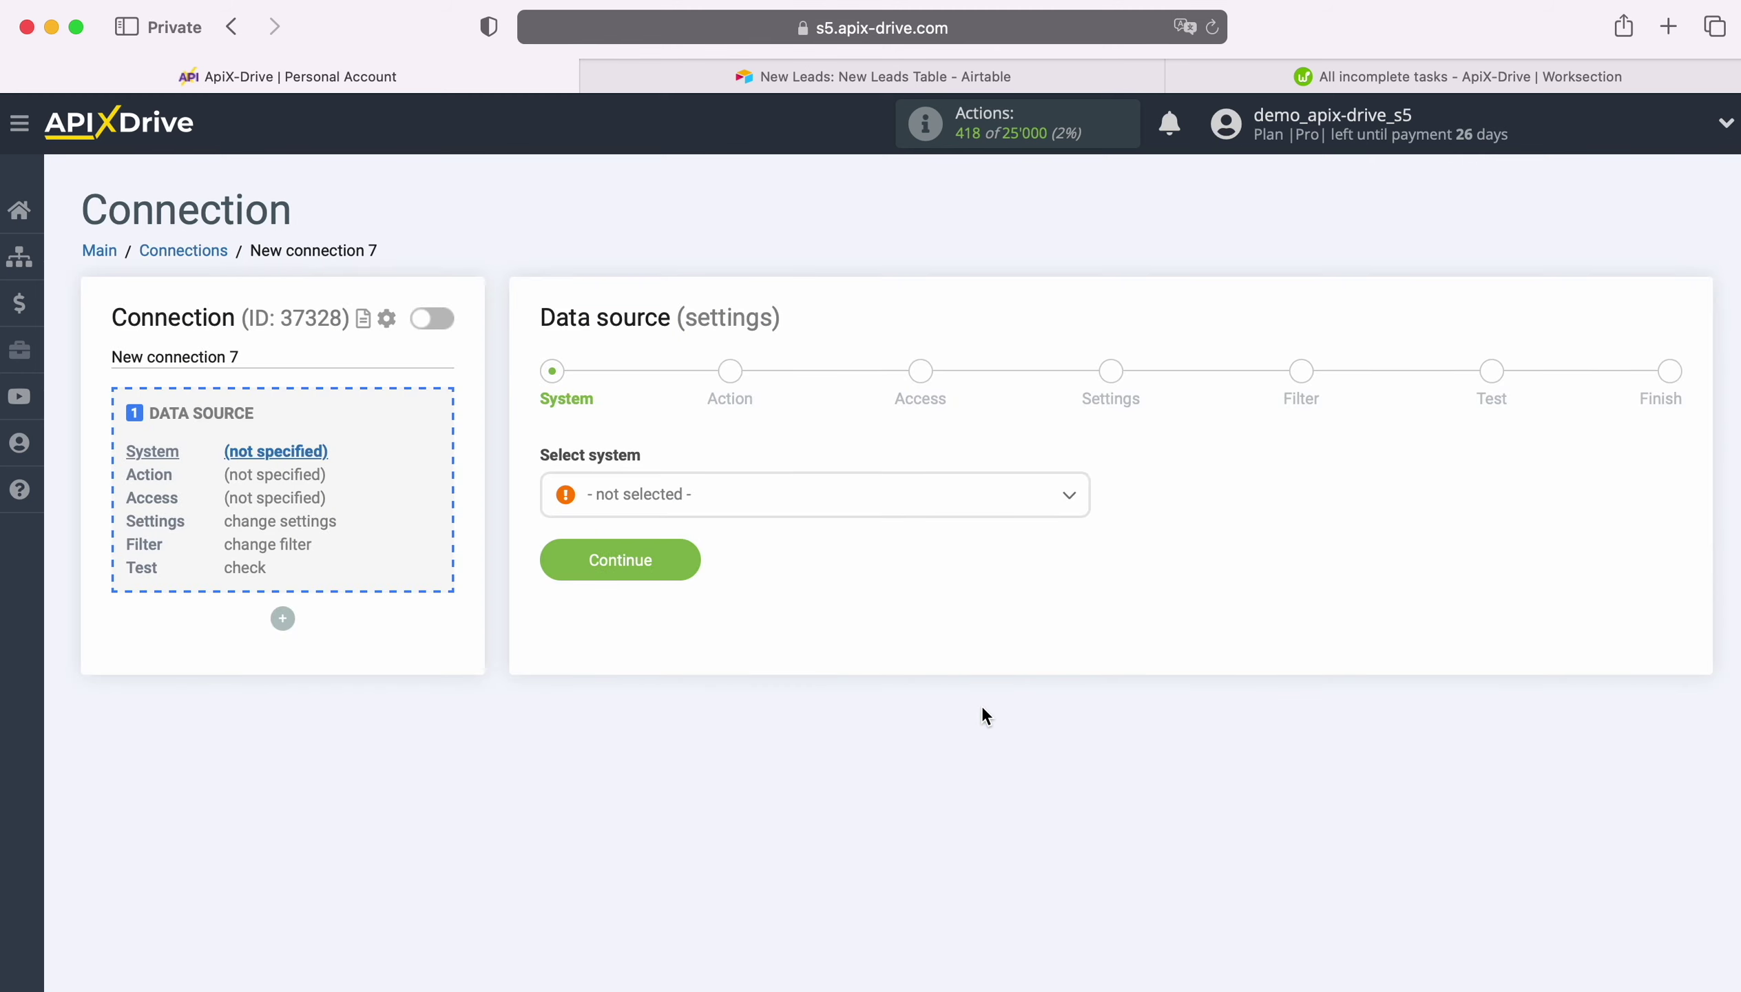
pyautogui.click(760, 496)
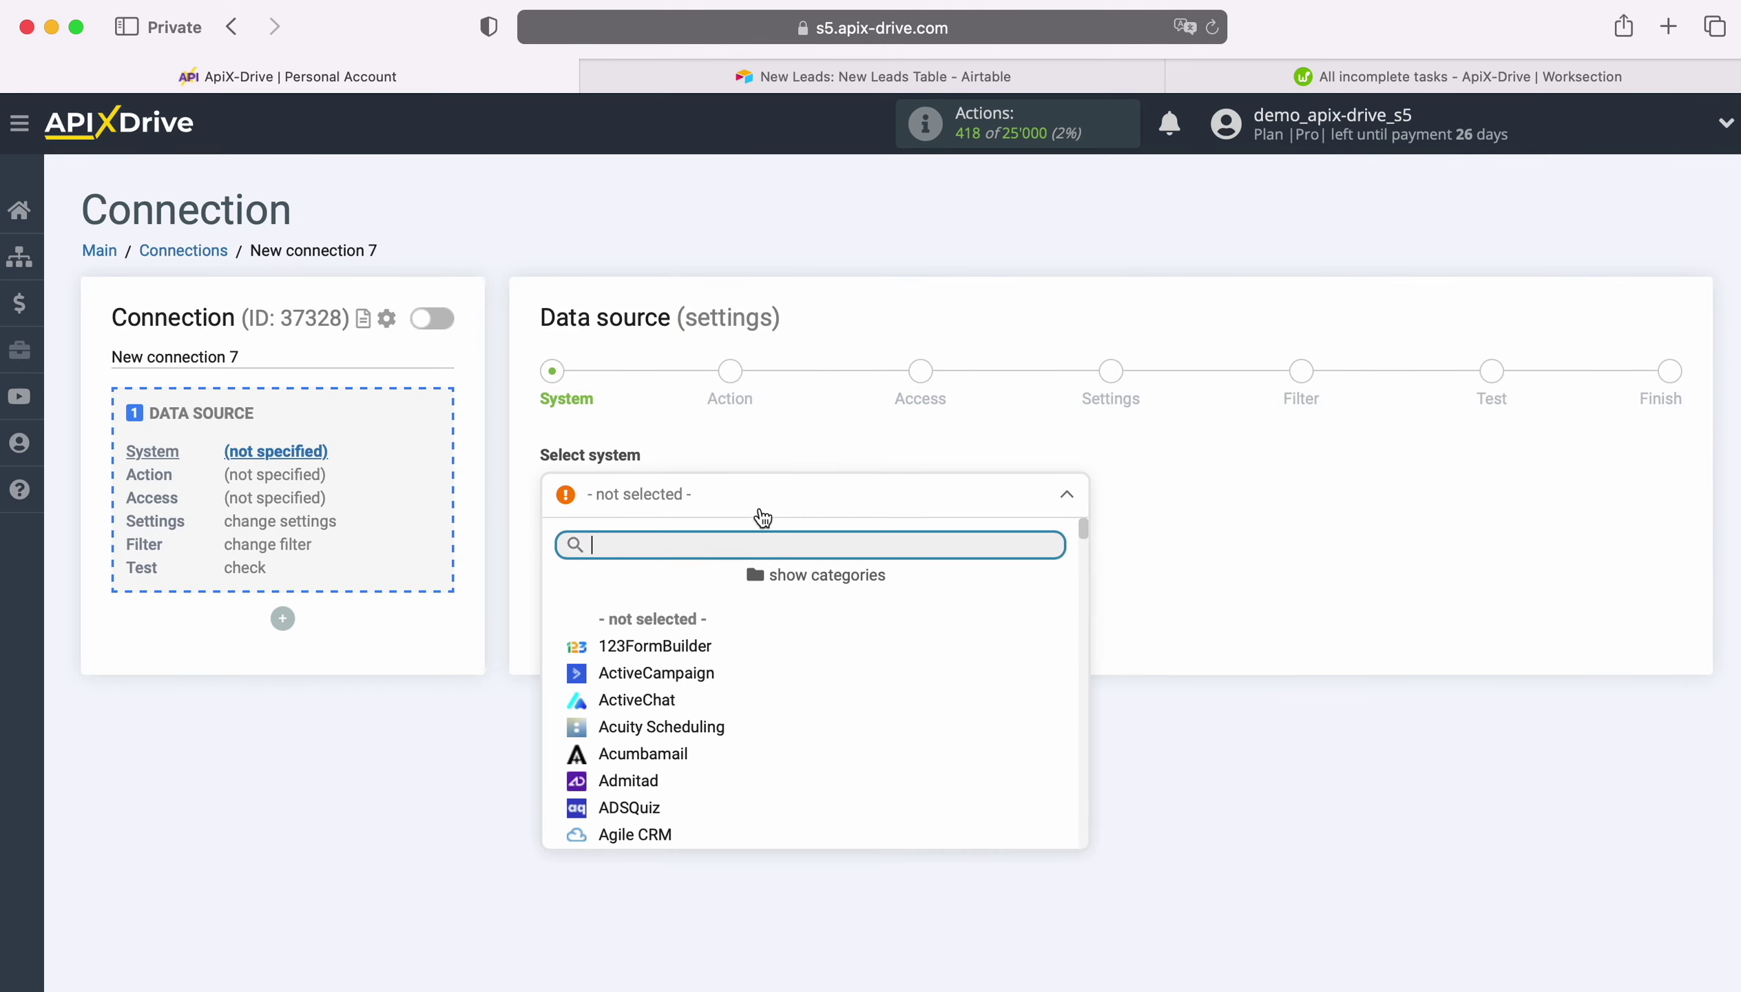
pyautogui.scroll(-3, 887, 703)
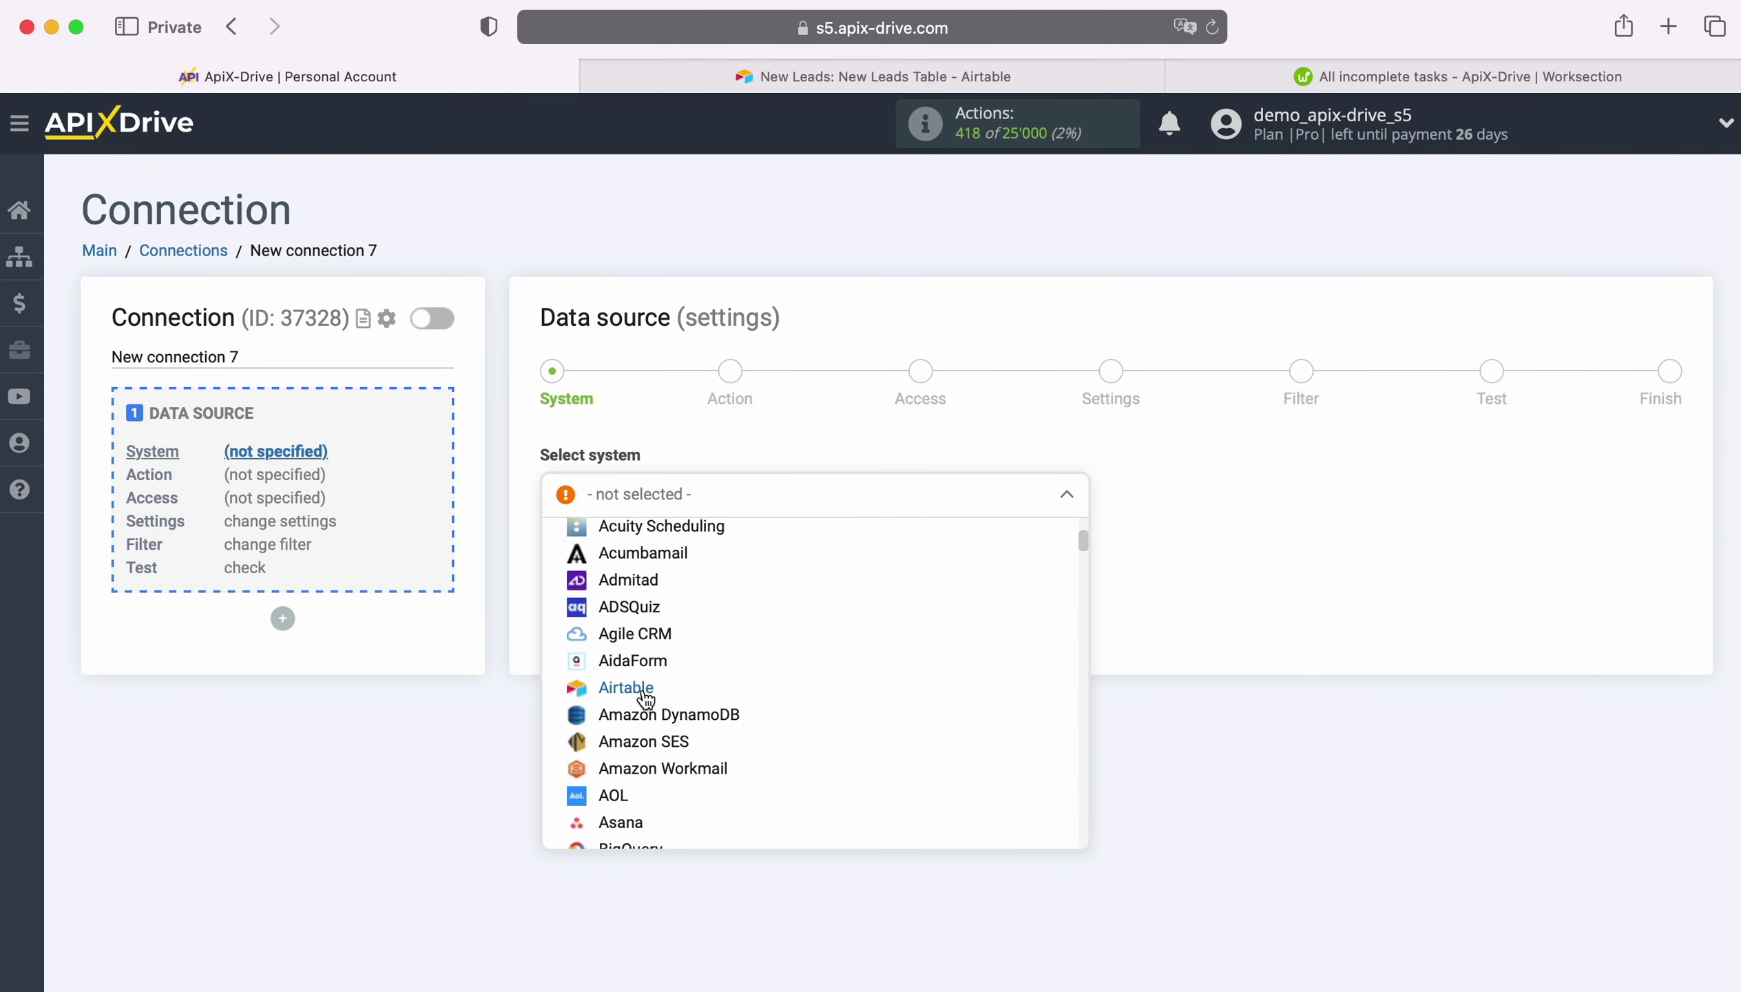
pyautogui.click(645, 698)
pyautogui.click(621, 559)
pyautogui.click(687, 598)
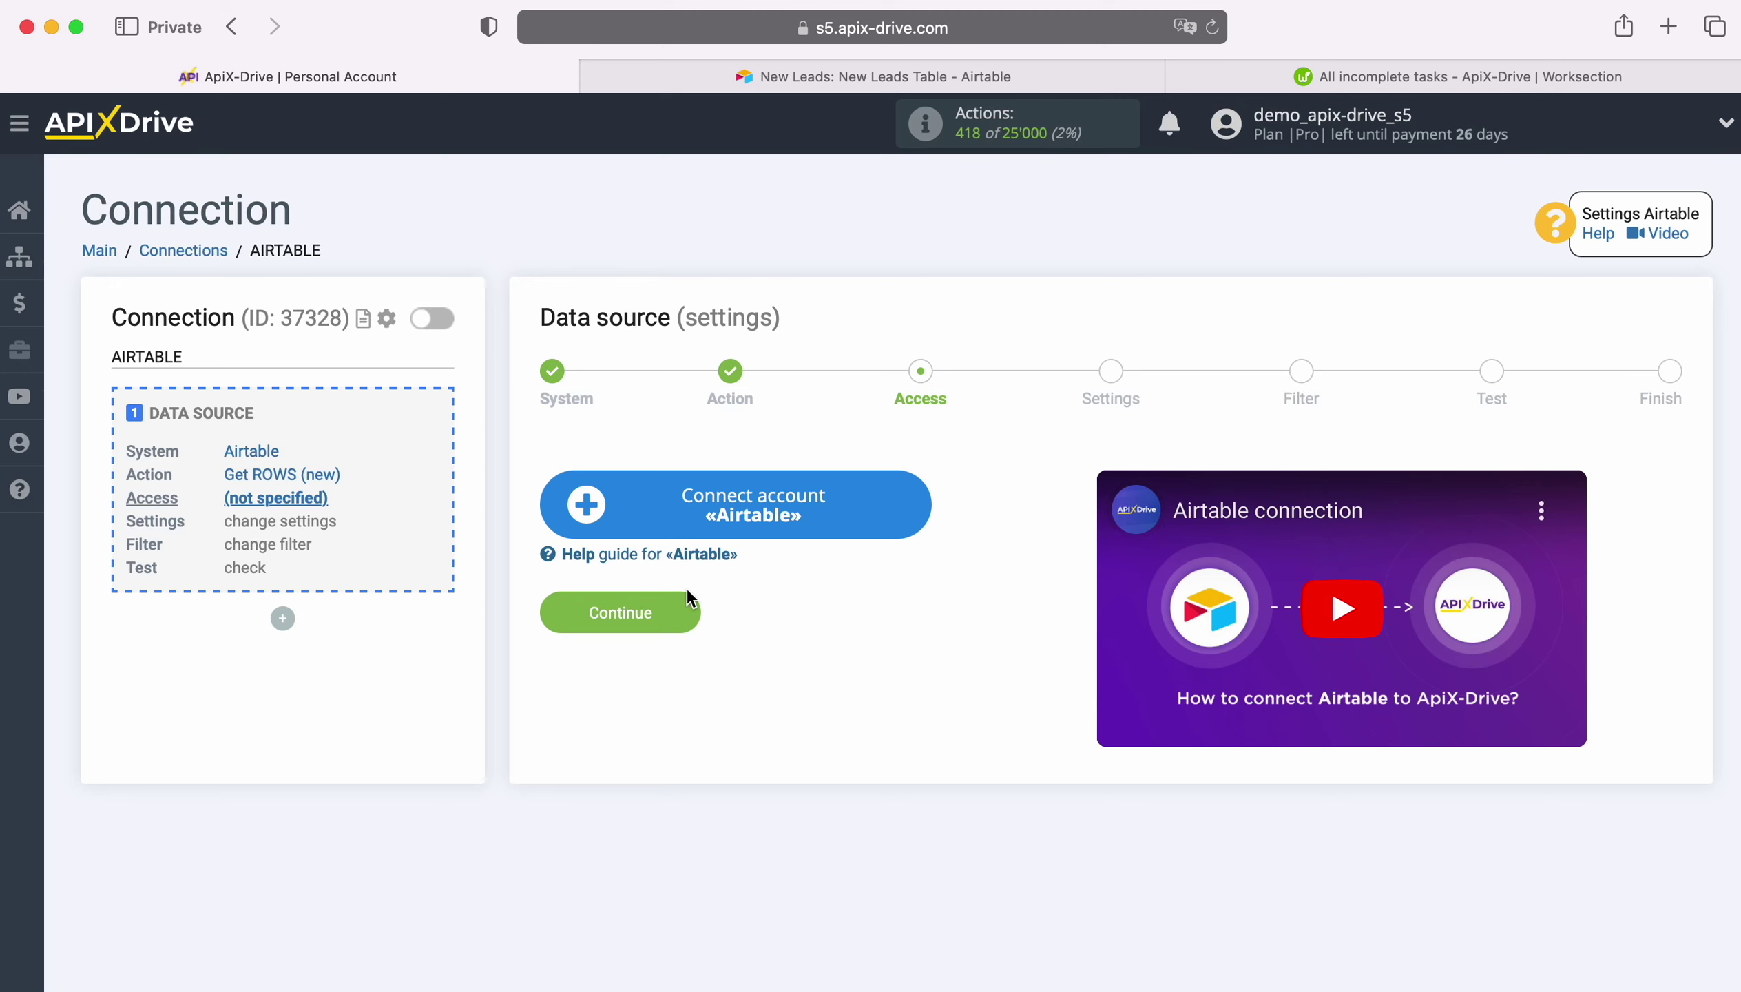
# Start connecting an Airtable account and proceed through its sign-in to the access request
pyautogui.click(919, 508)
pyautogui.click(503, 690)
pyautogui.click(484, 753)
pyautogui.click(532, 801)
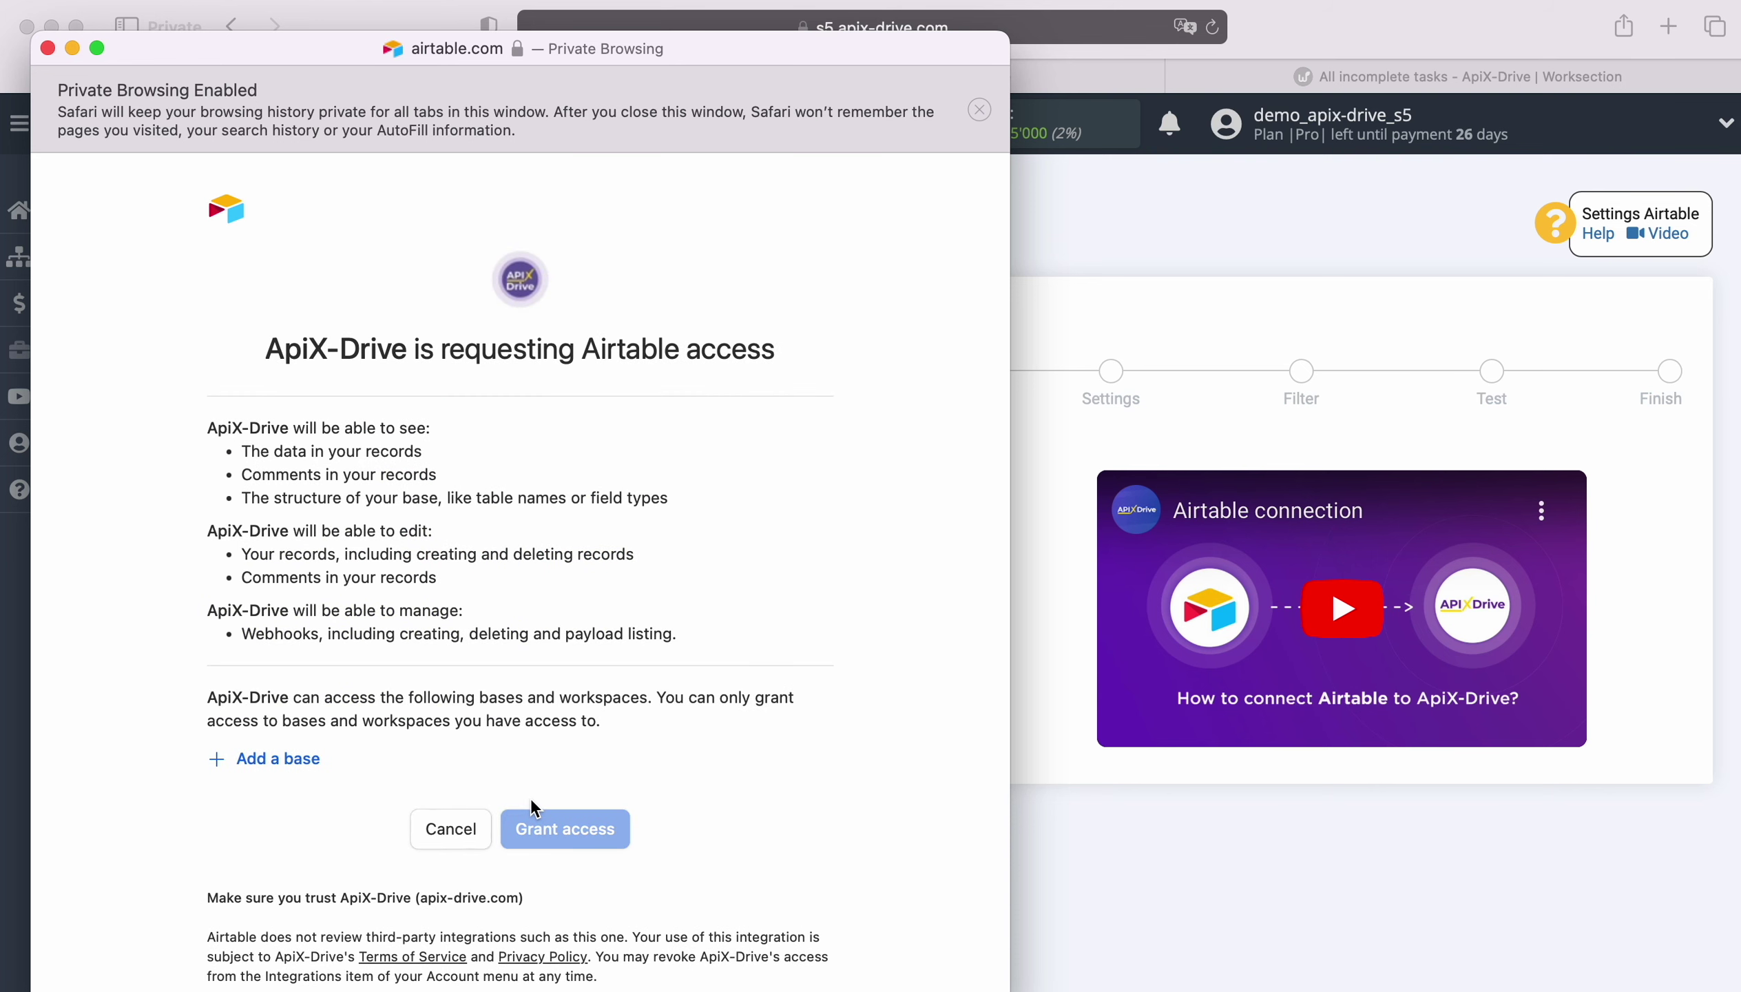
# Add the New Leads and New Orders bases to the Airtable access request and grant ApiX-Drive access
pyautogui.click(276, 758)
pyautogui.click(289, 713)
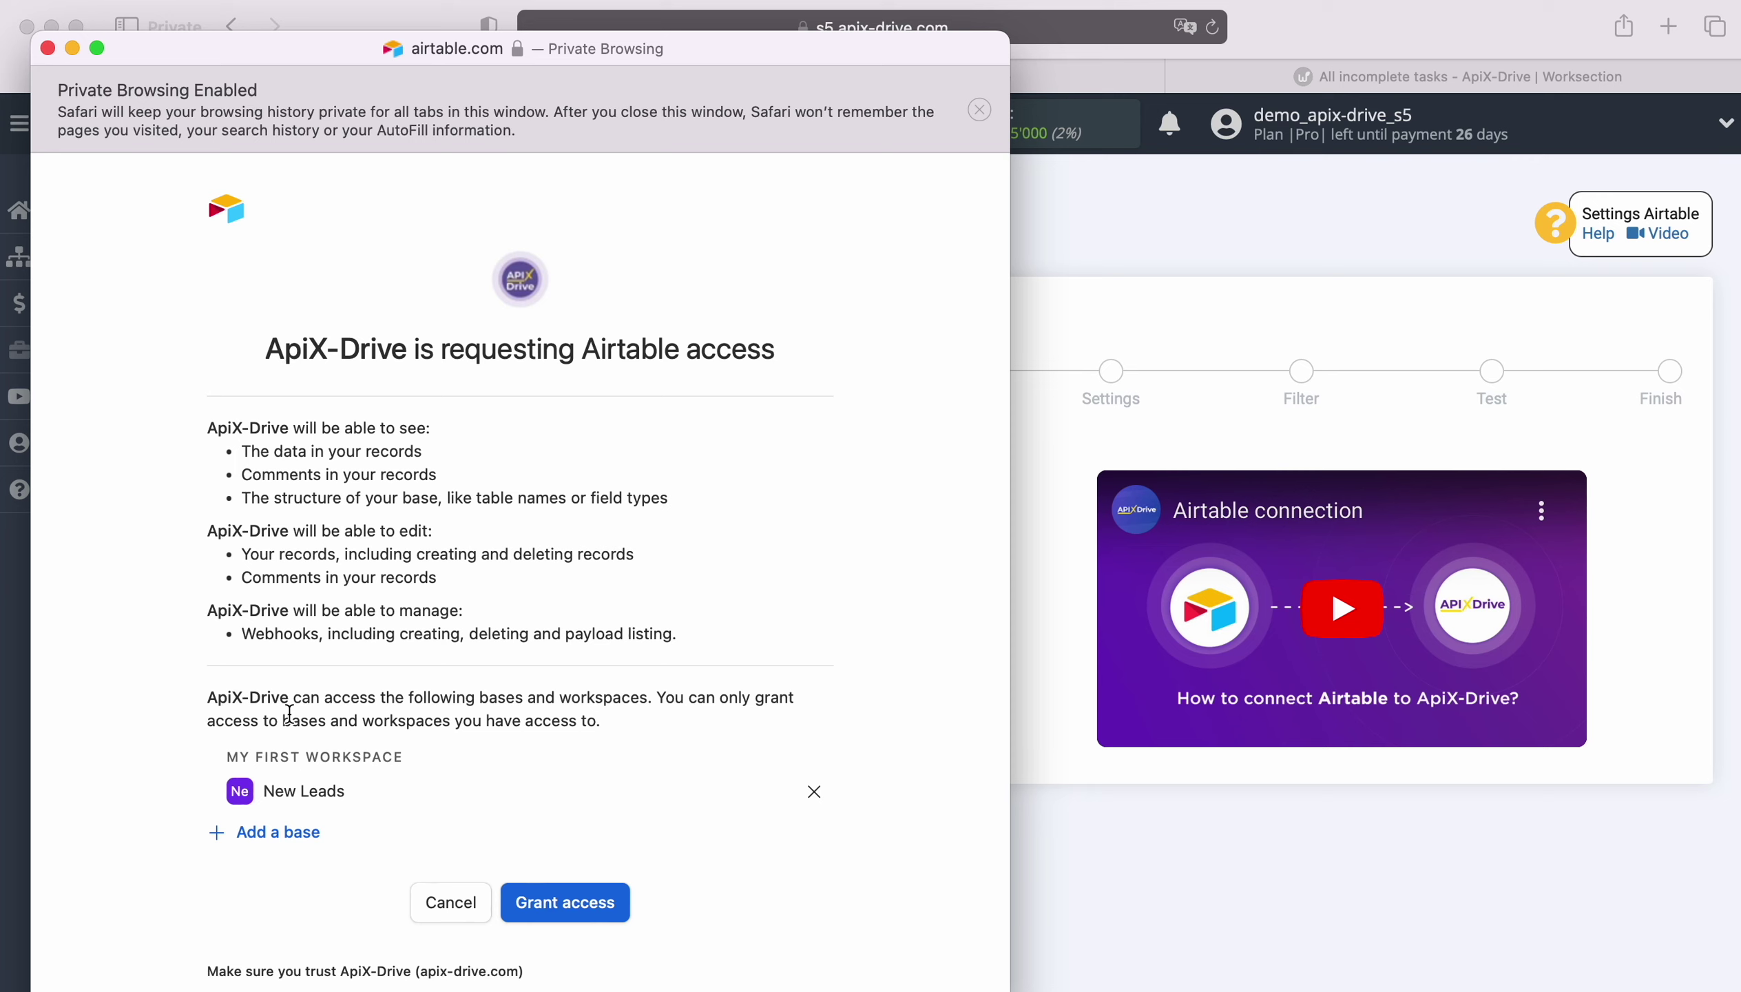
pyautogui.click(276, 831)
pyautogui.click(292, 791)
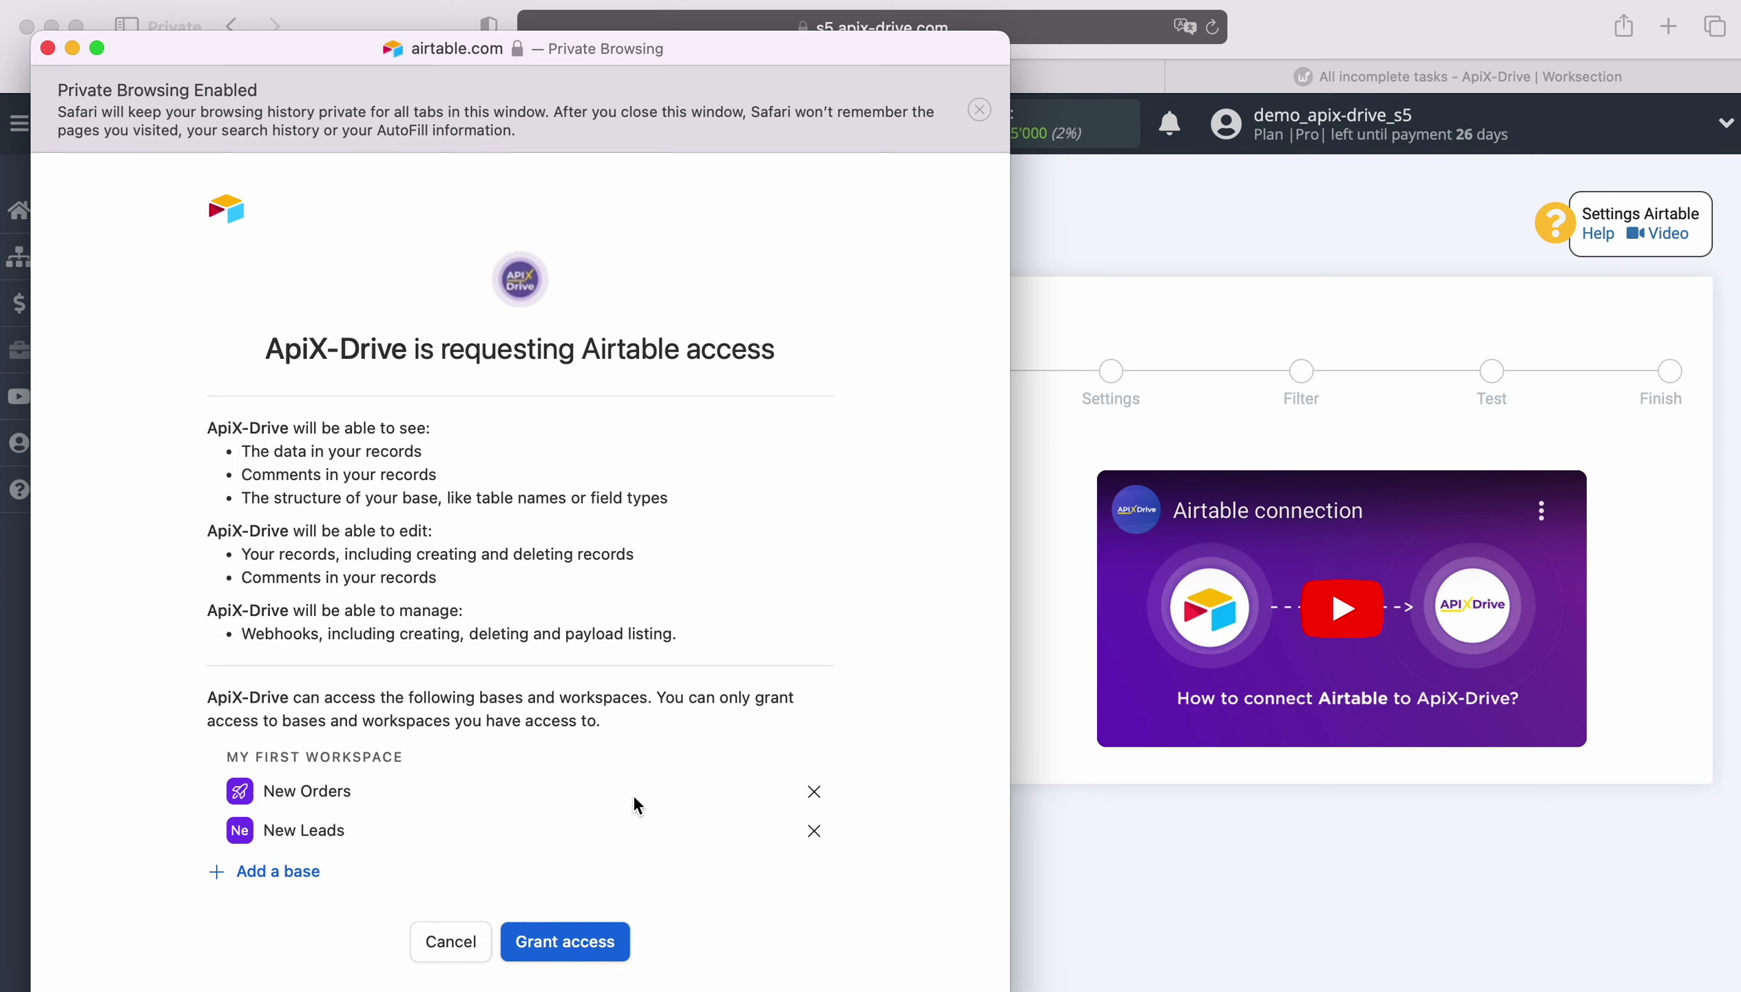
pyautogui.scroll(-2, 634, 797)
pyautogui.click(602, 854)
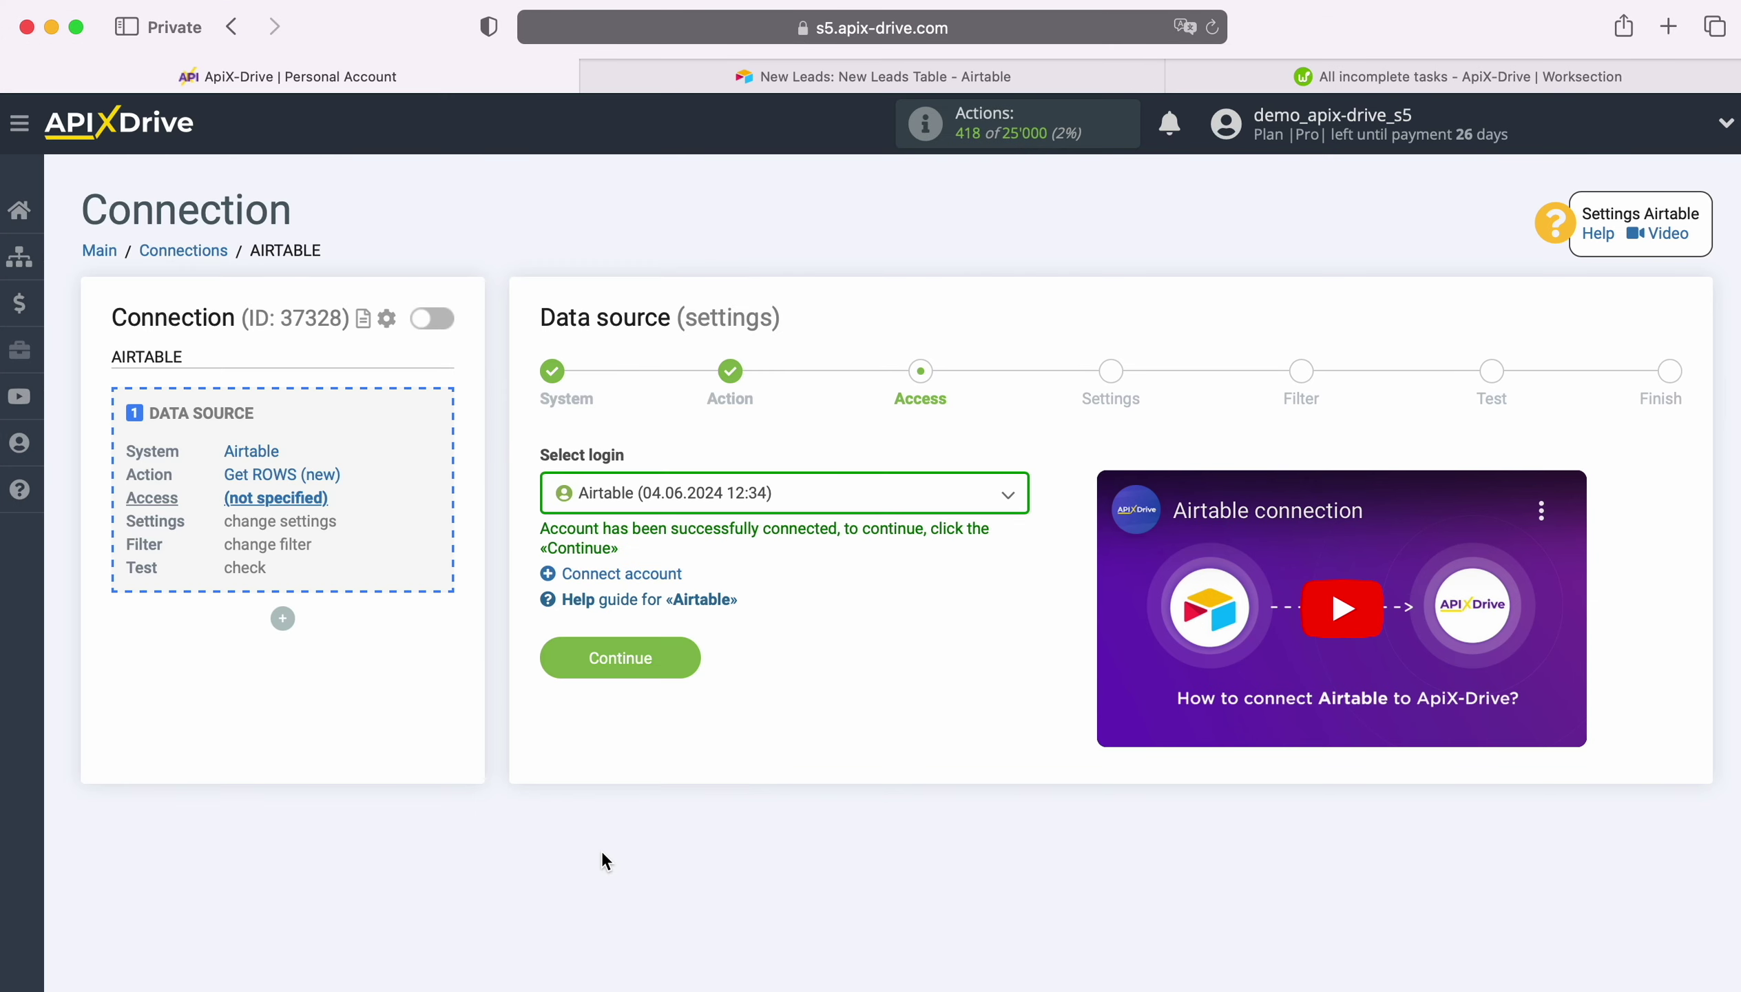
# Select the connected Airtable (04.06.2024 12:34) login for the data source and continue to its settings
pyautogui.click(807, 504)
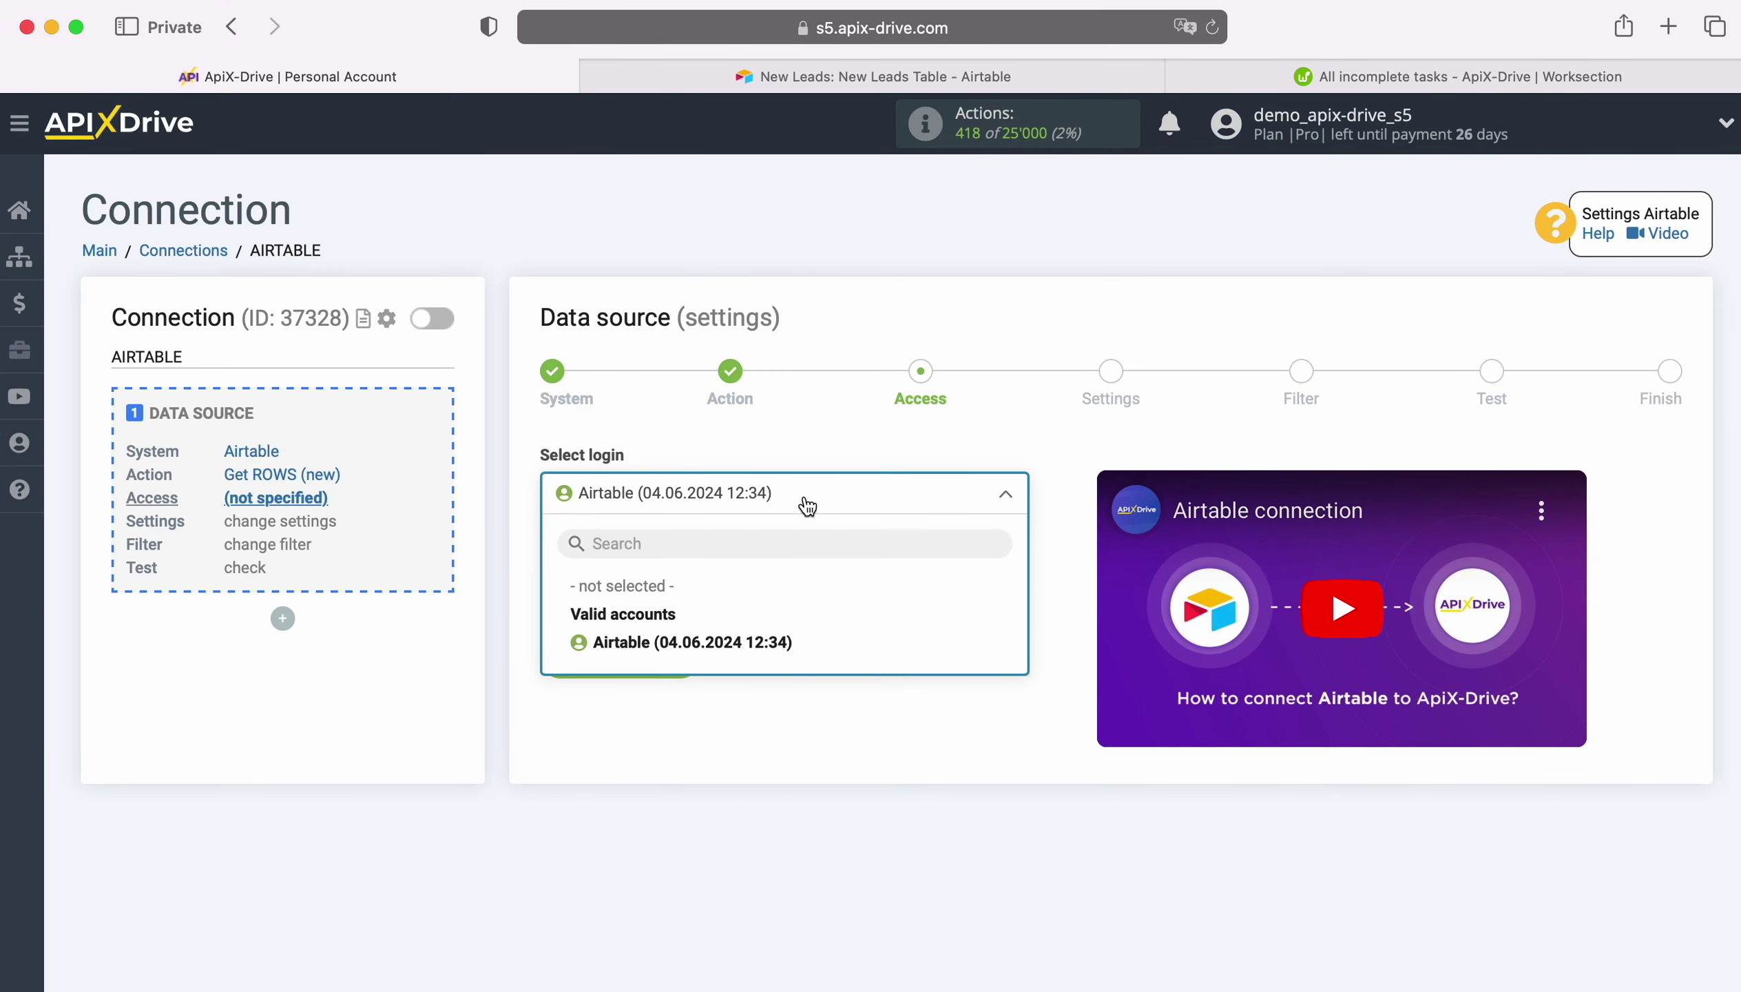
pyautogui.click(767, 641)
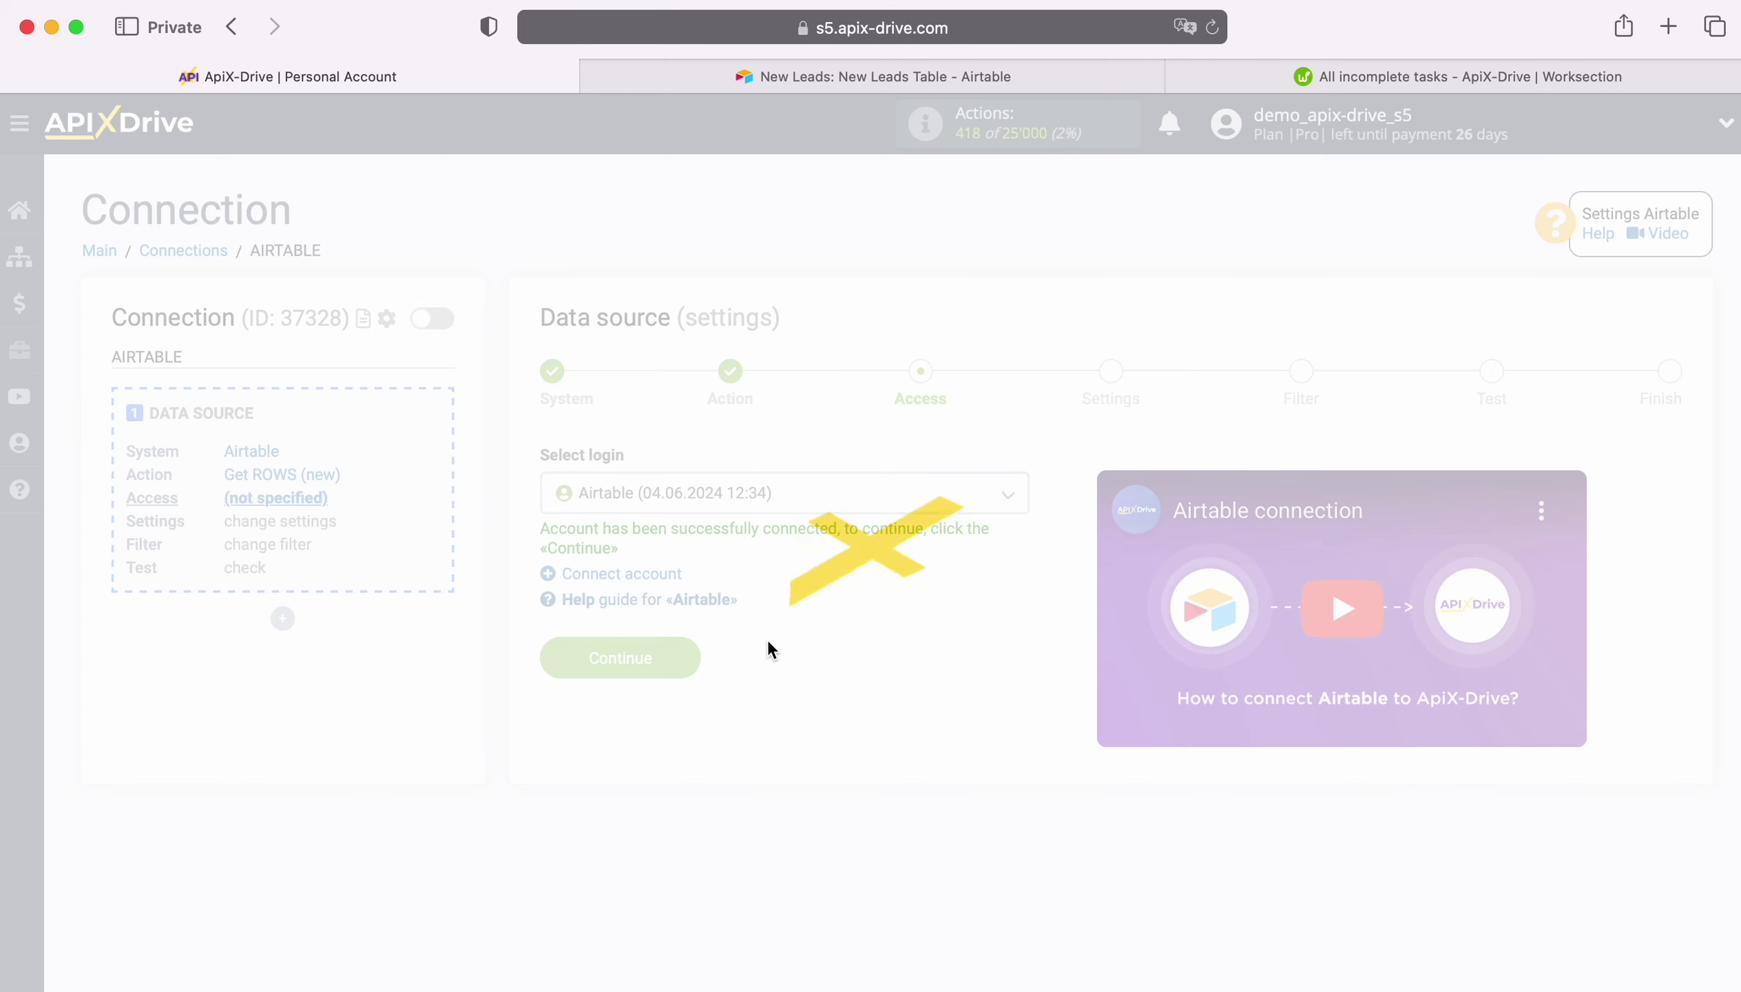
pyautogui.click(691, 654)
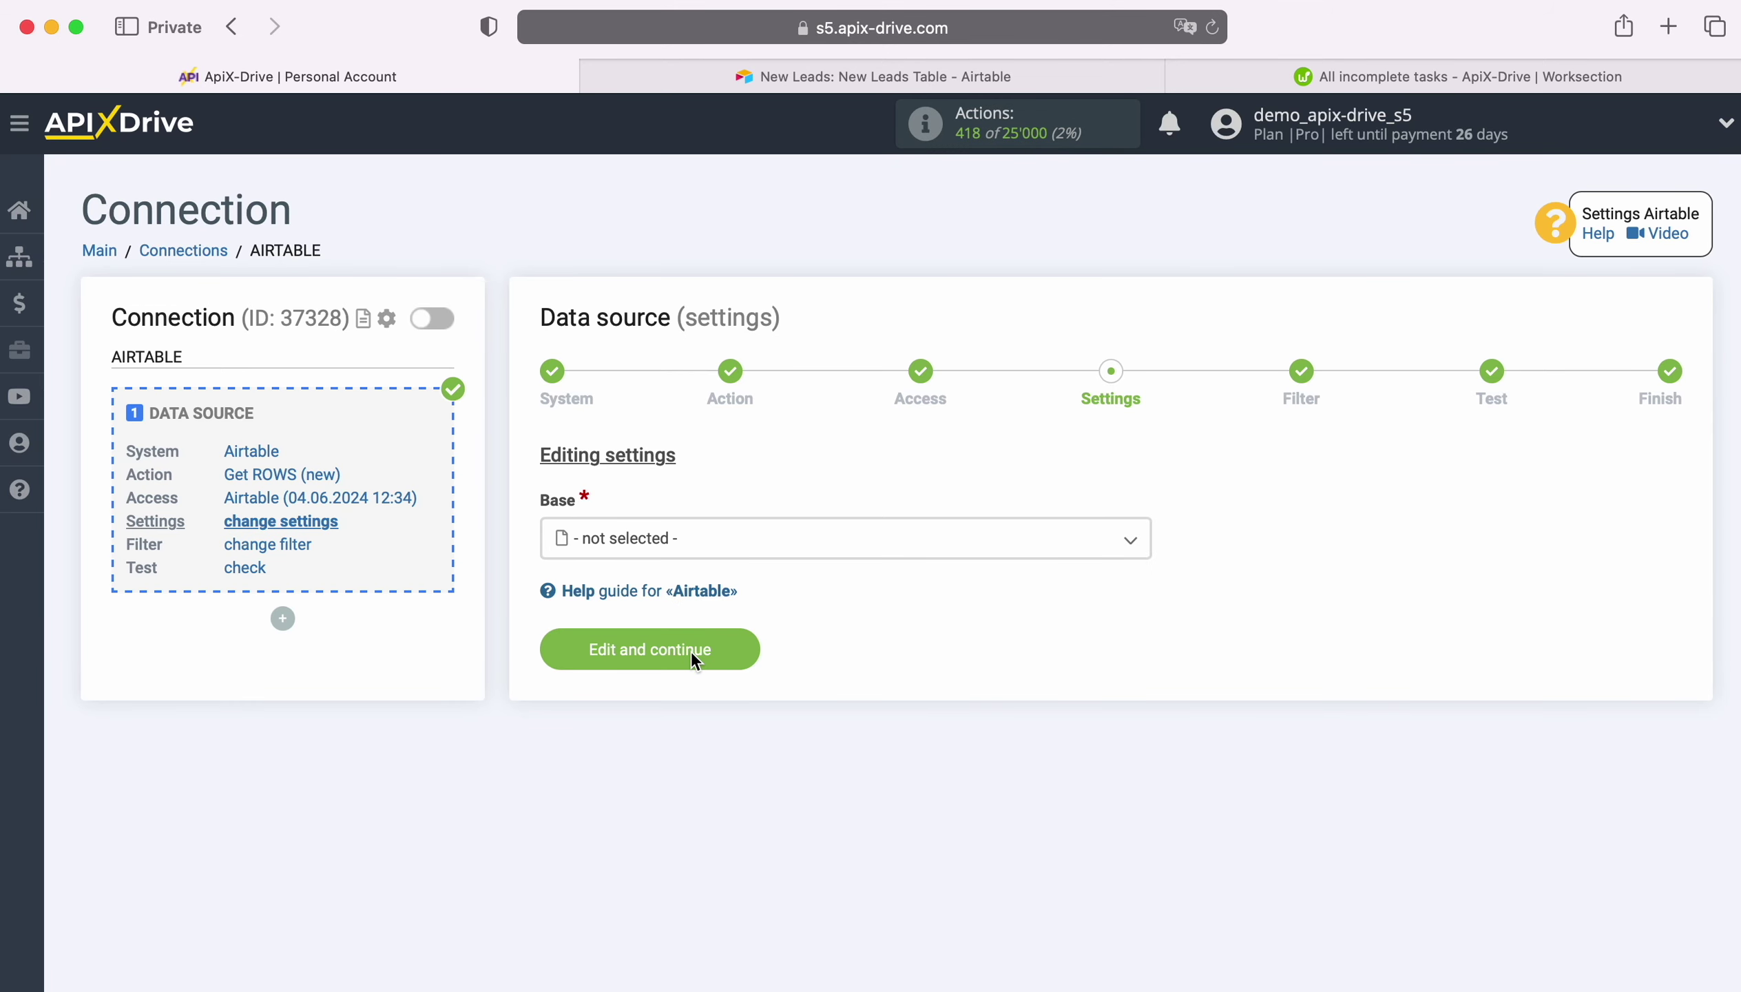
# Set the source base to New Leads and the table to New Leads Table, and open the Created time column choices
pyautogui.click(684, 544)
pyautogui.click(651, 690)
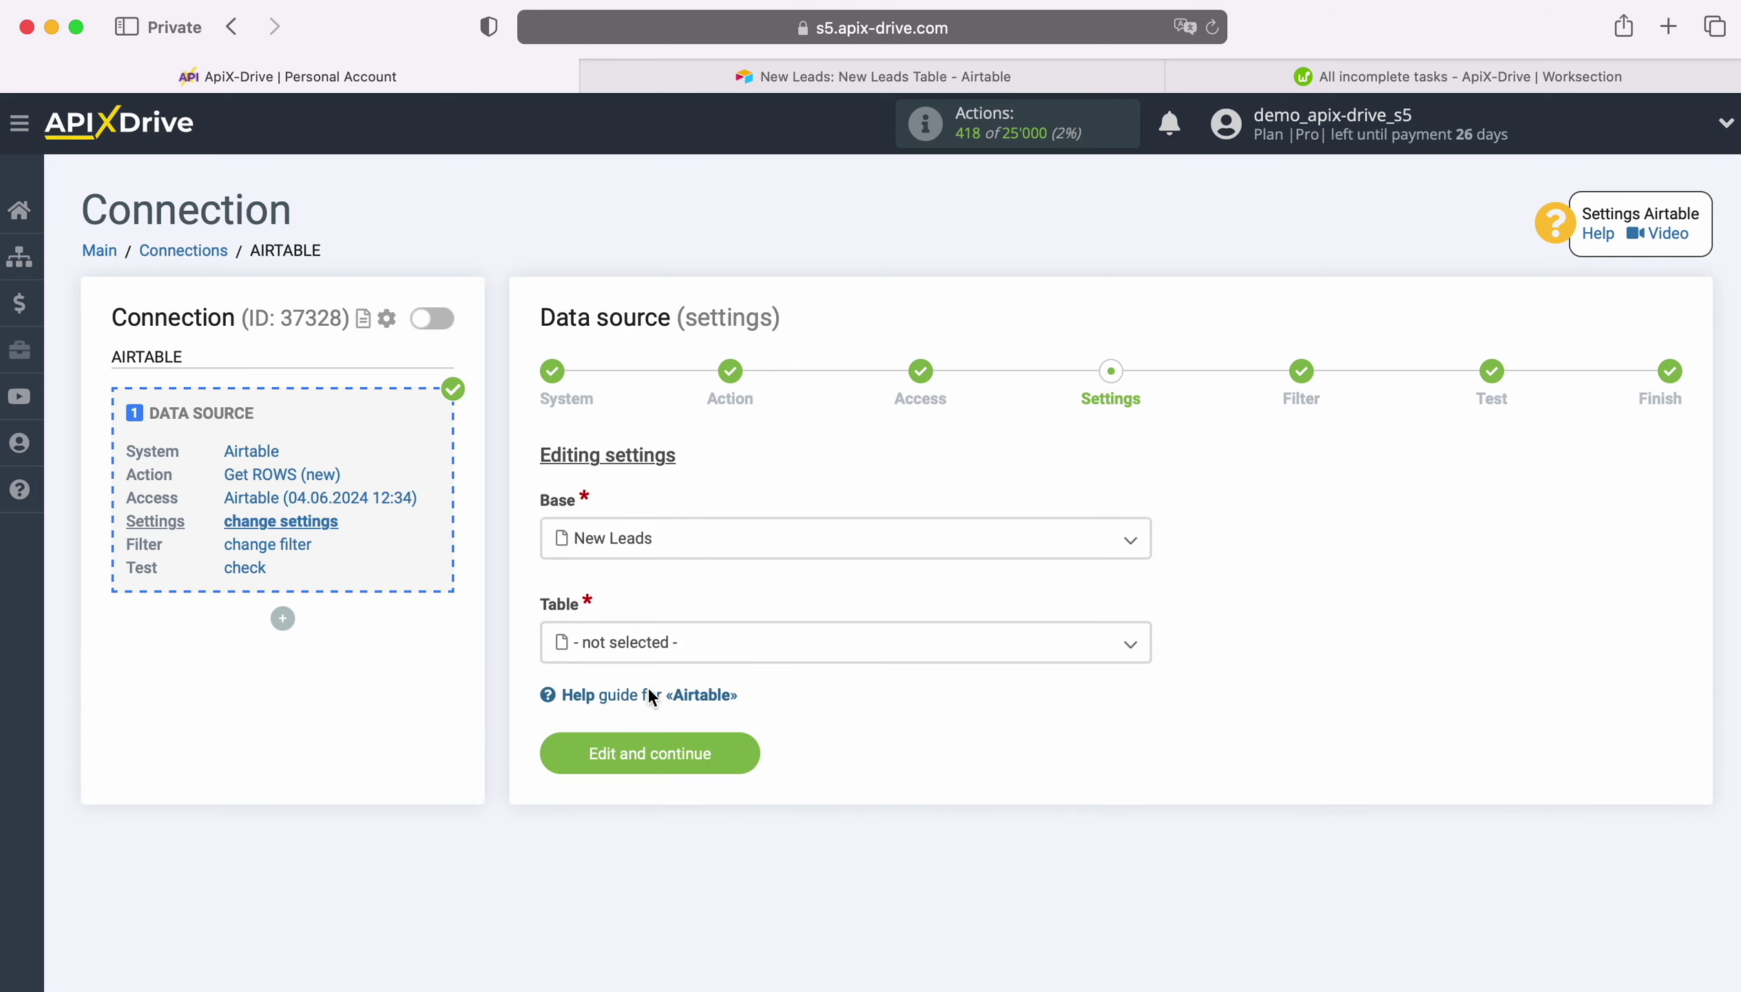
pyautogui.click(647, 652)
pyautogui.click(656, 764)
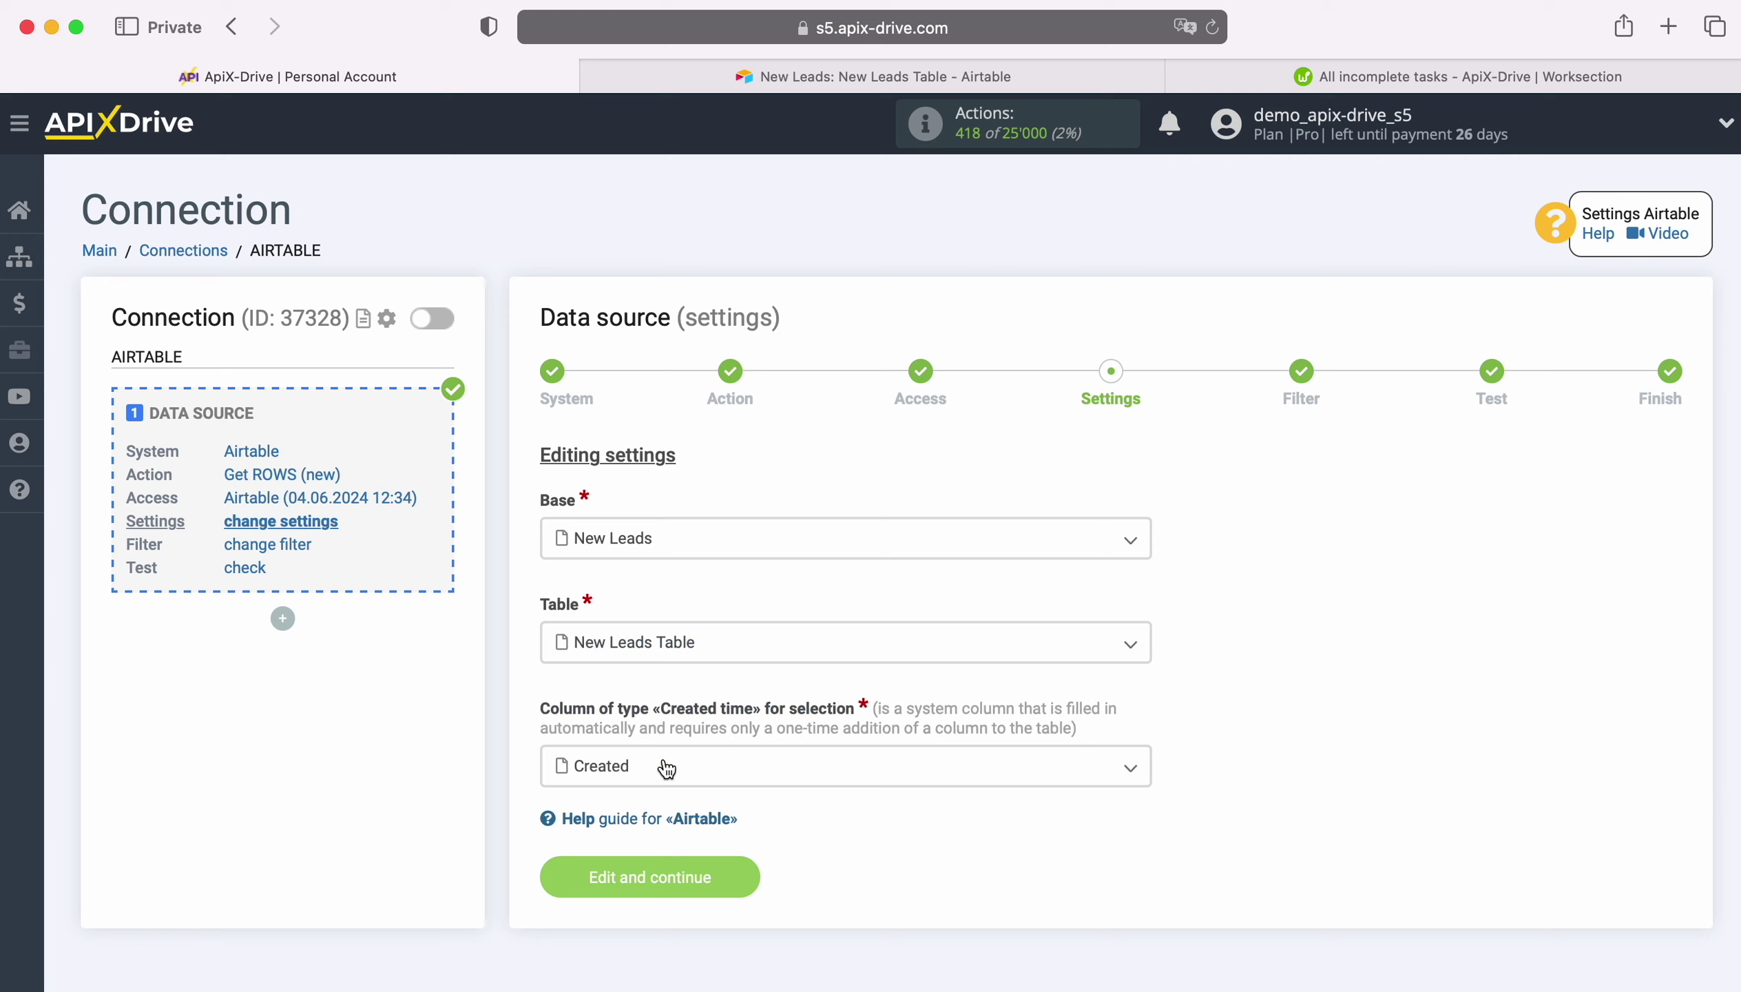
pyautogui.click(667, 768)
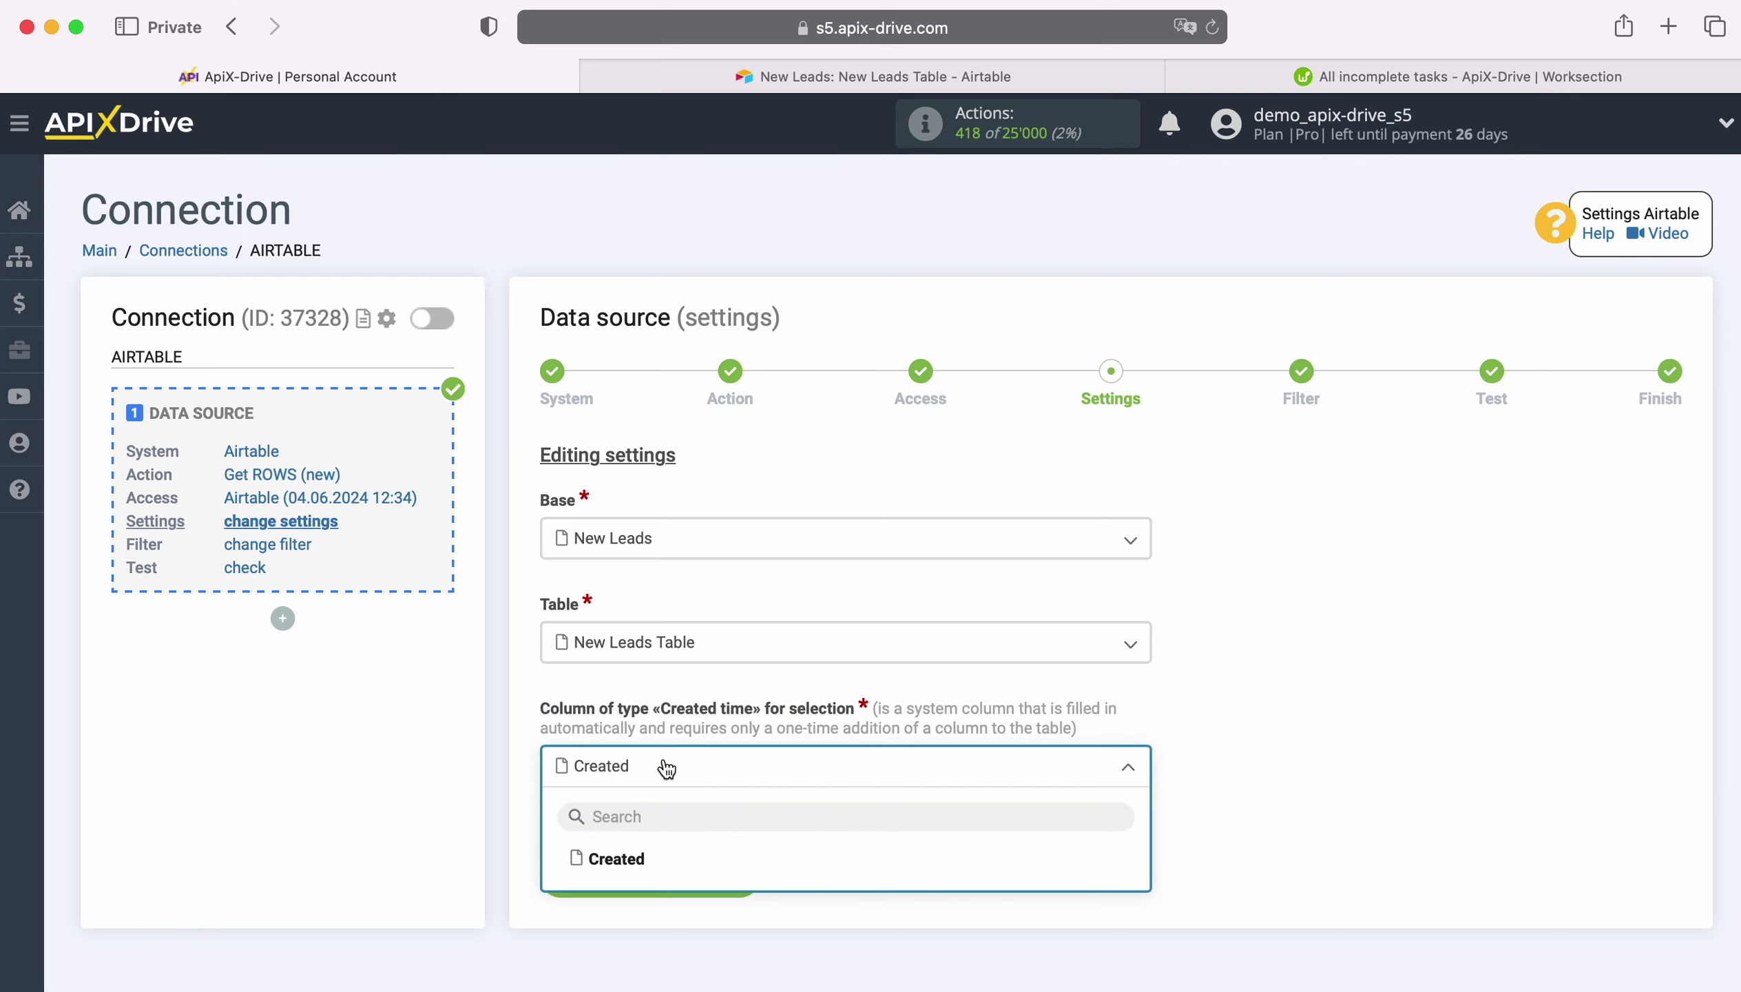
# Switch to Airtable and examine the Created column and the Created time option among the new field types, without adding a field
pyautogui.click(874, 75)
pyautogui.hscroll(5, 1193, 377)
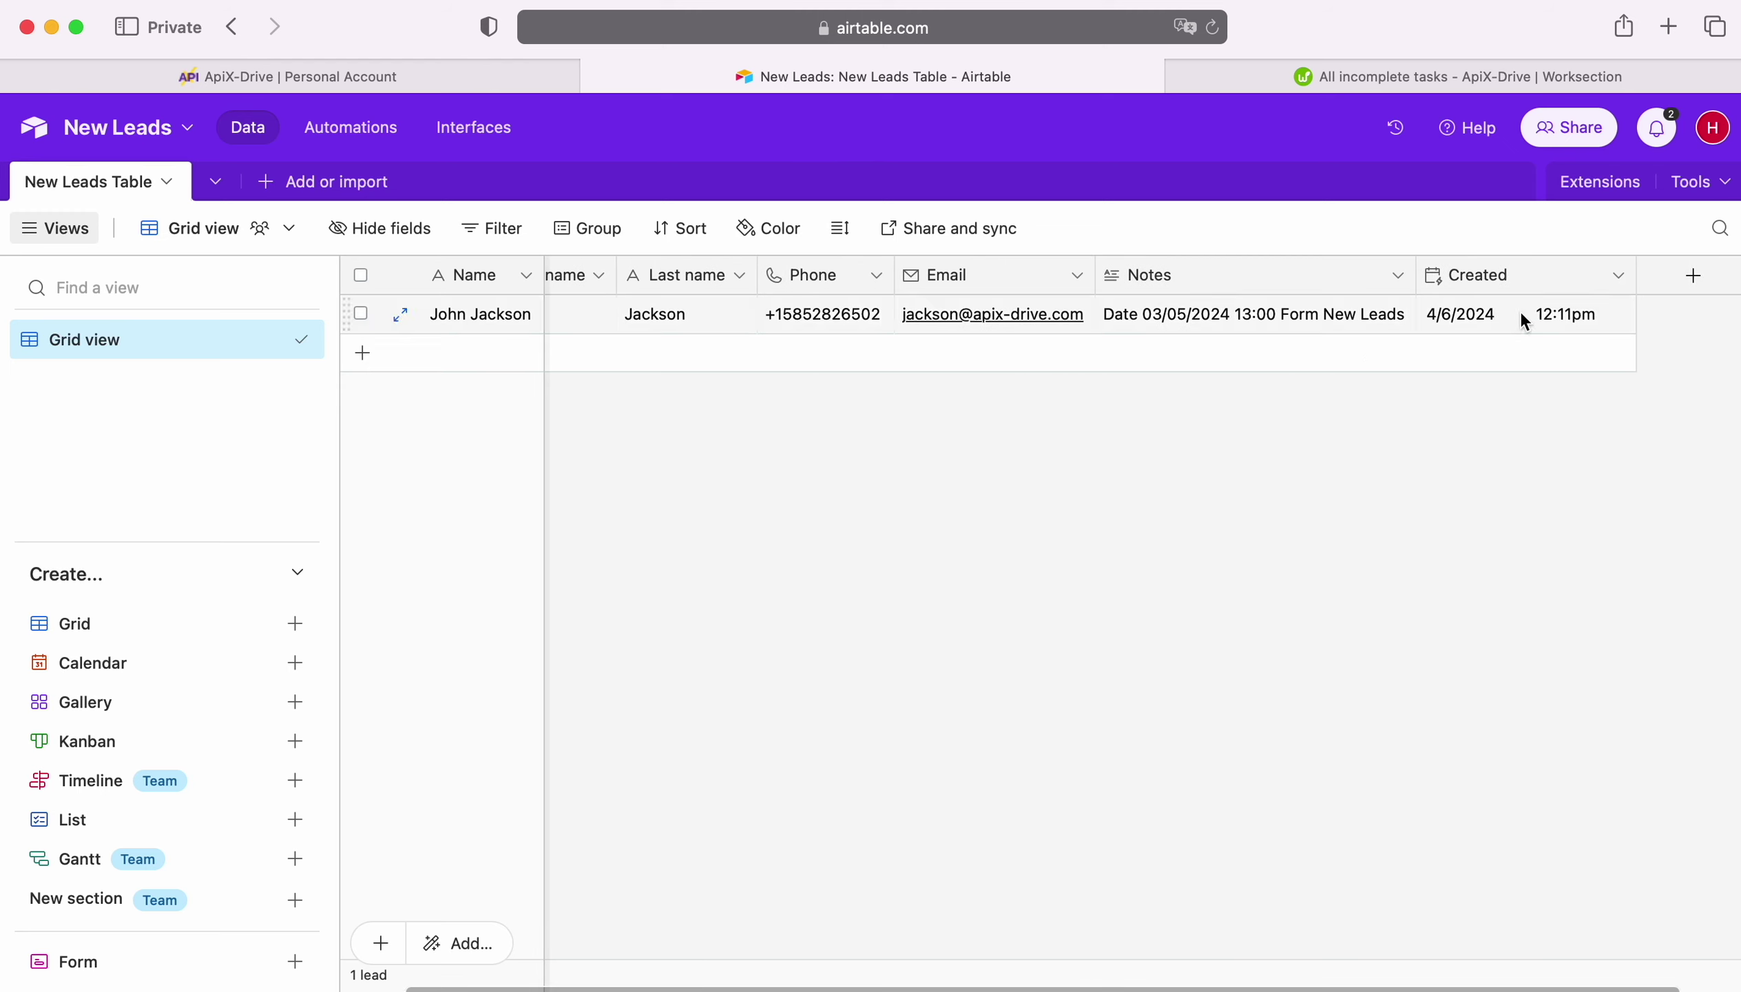
pyautogui.click(1679, 287)
pyautogui.scroll(-5, 1412, 546)
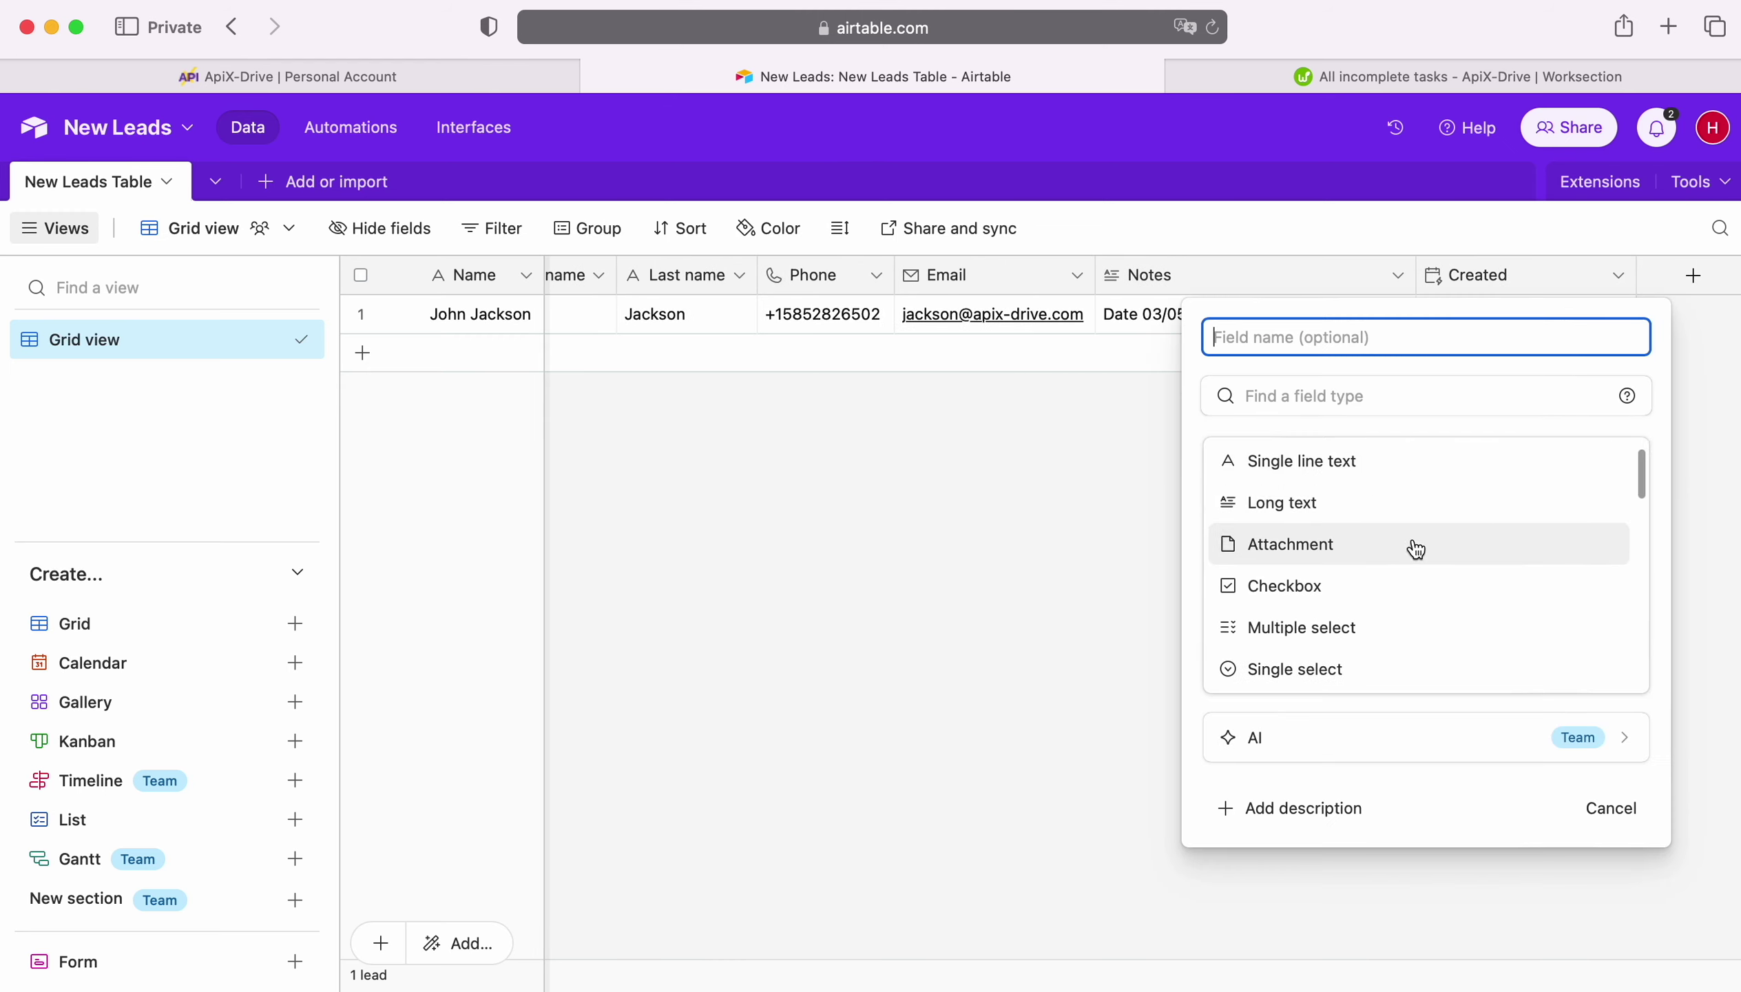
pyautogui.scroll(-6, 1415, 550)
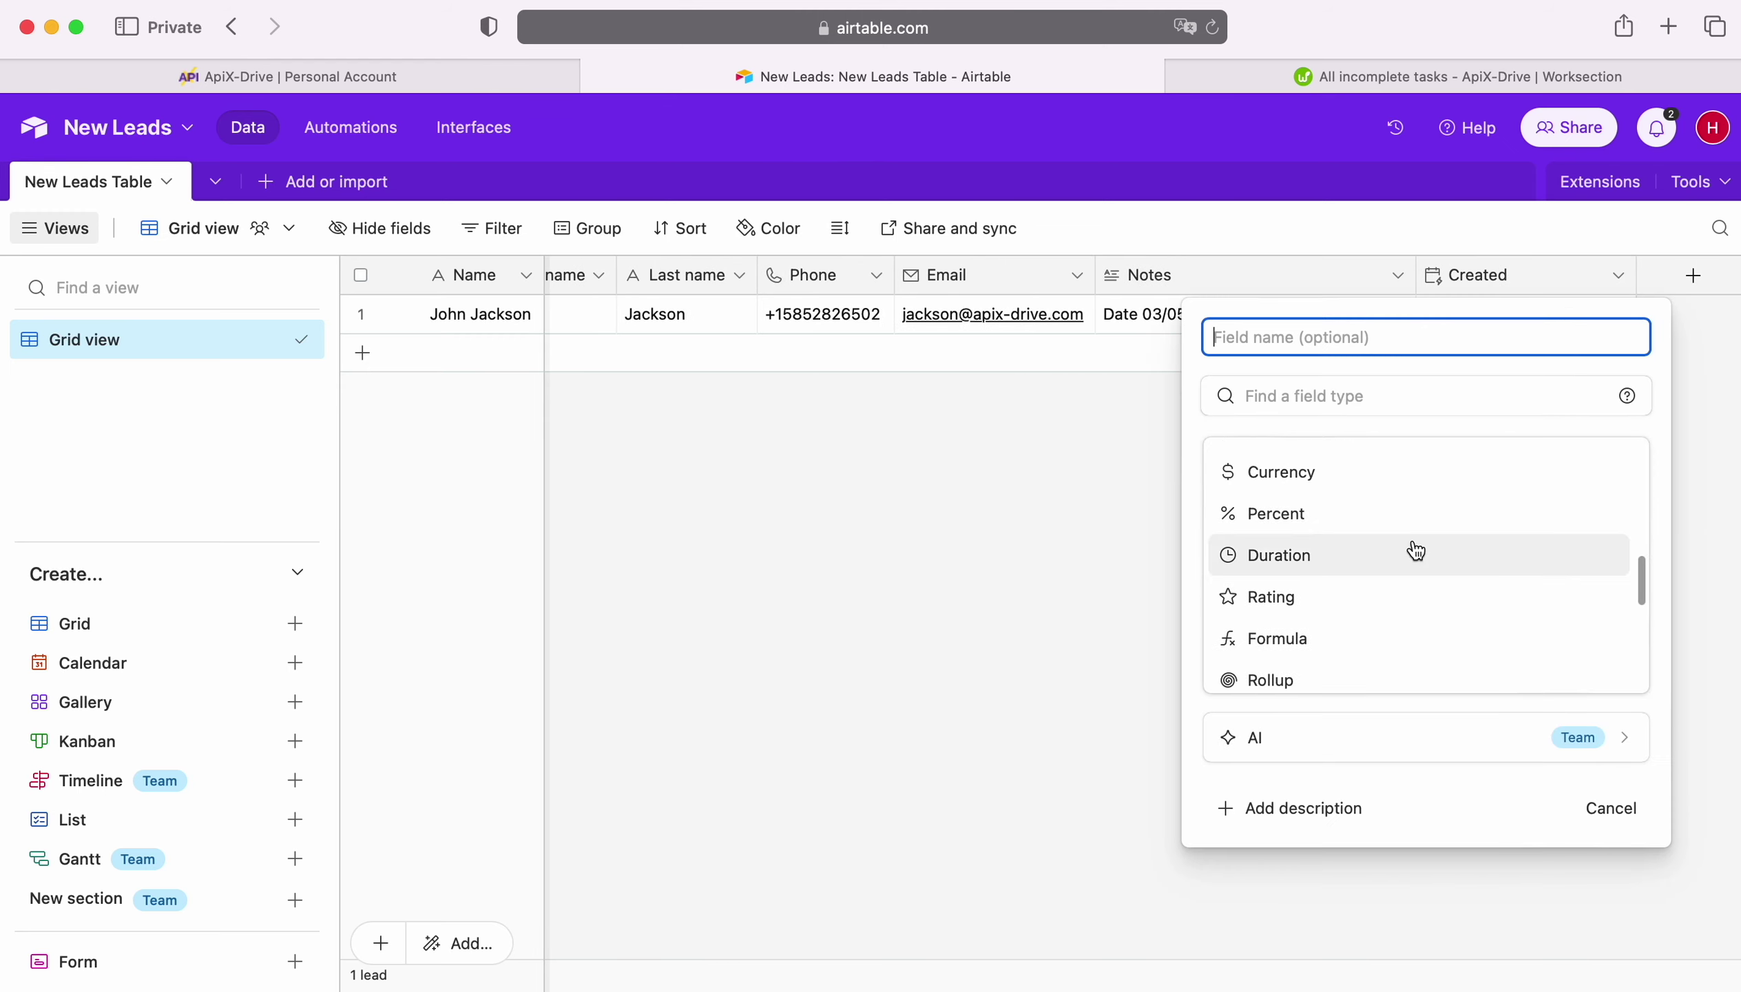
pyautogui.scroll(-1, 1415, 550)
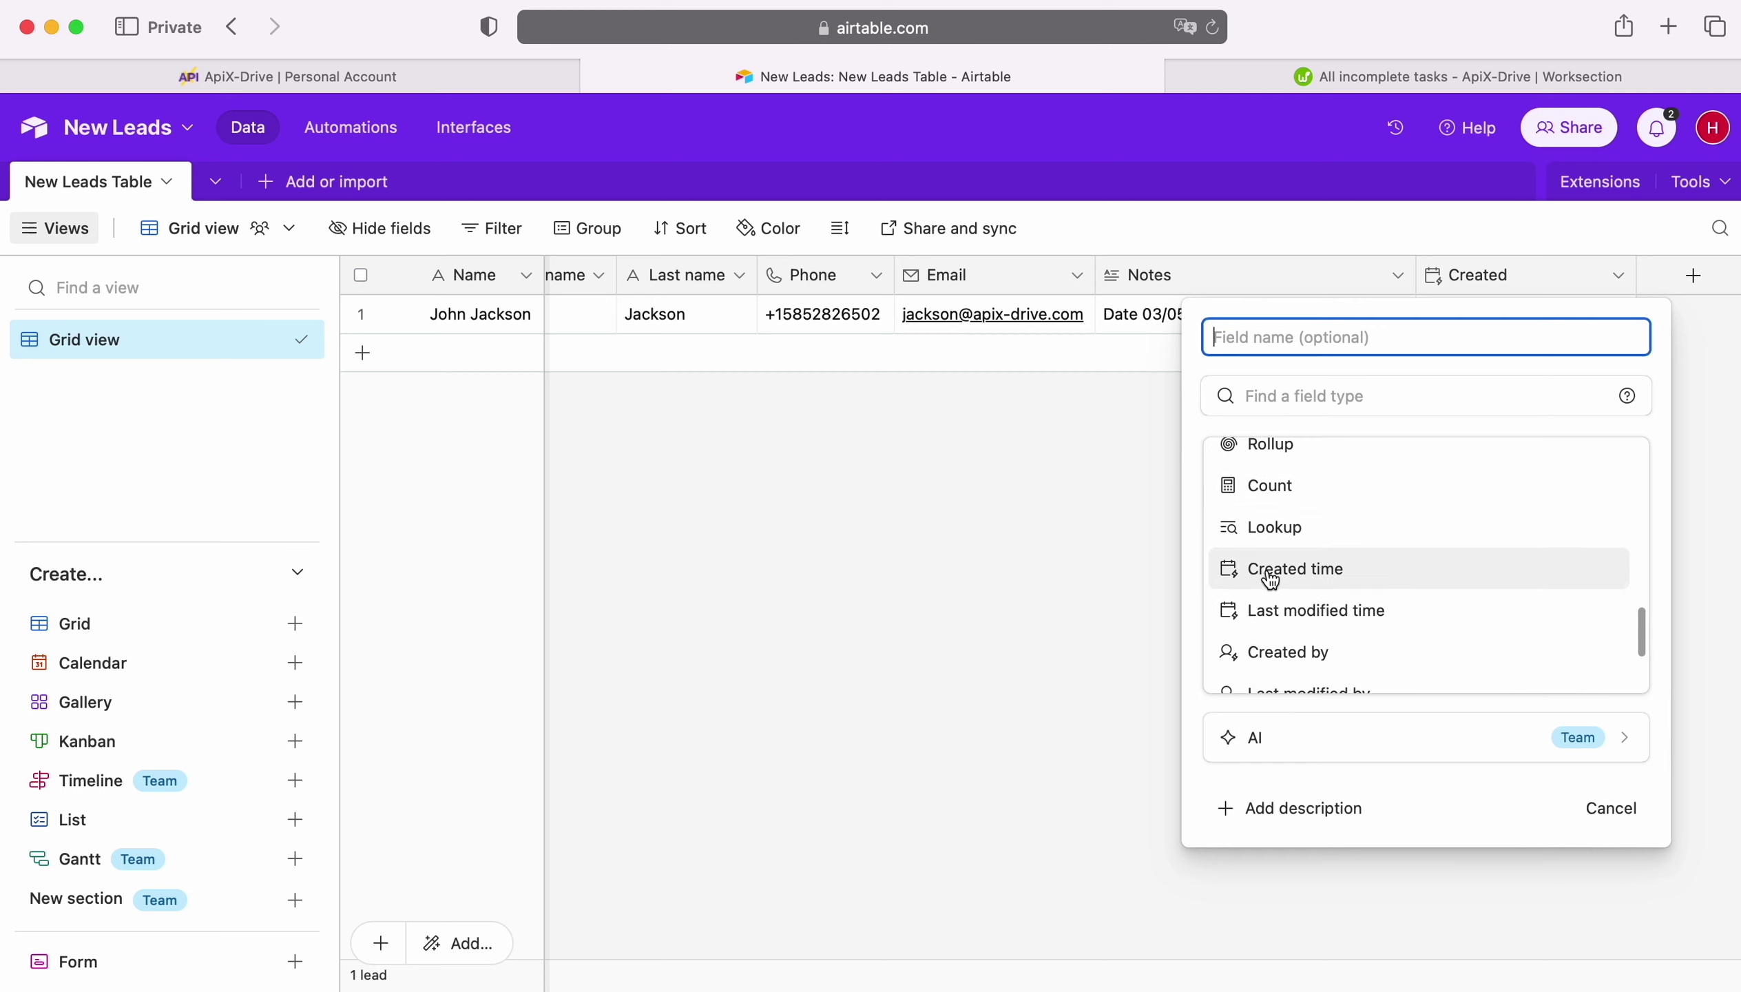
pyautogui.click(1100, 559)
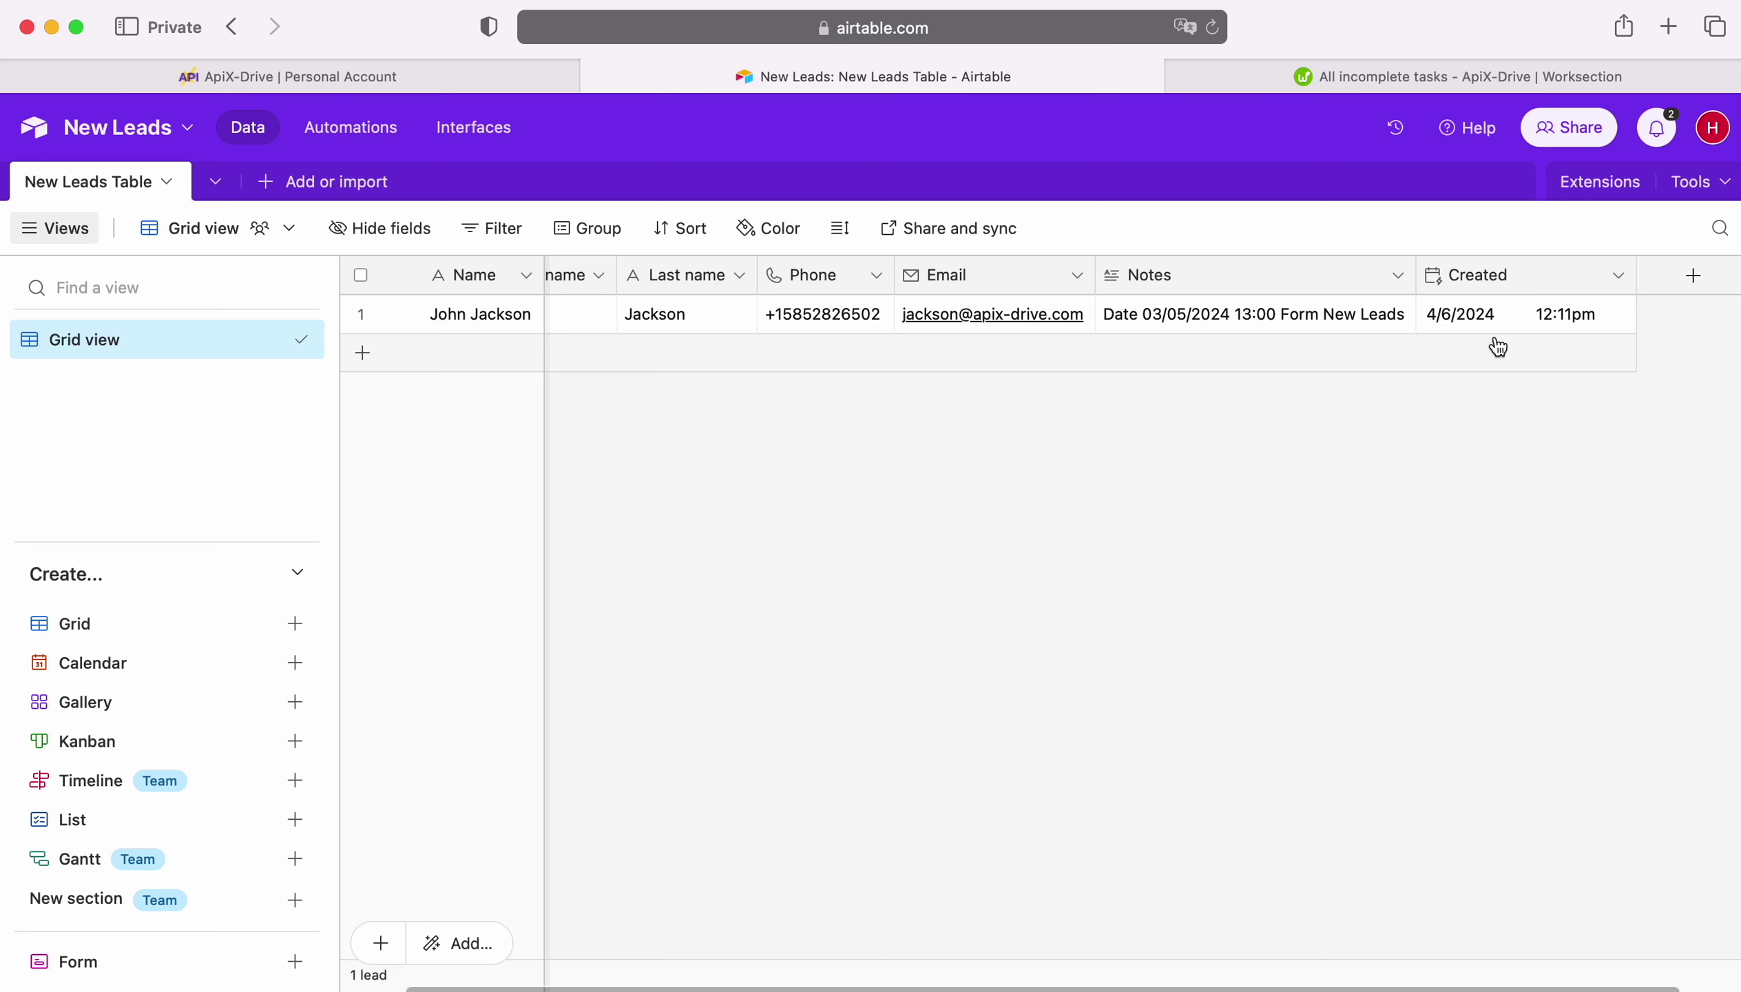
# Switch back to ApiX-Drive and save the source settings with Created as the Created time column
pyautogui.click(325, 78)
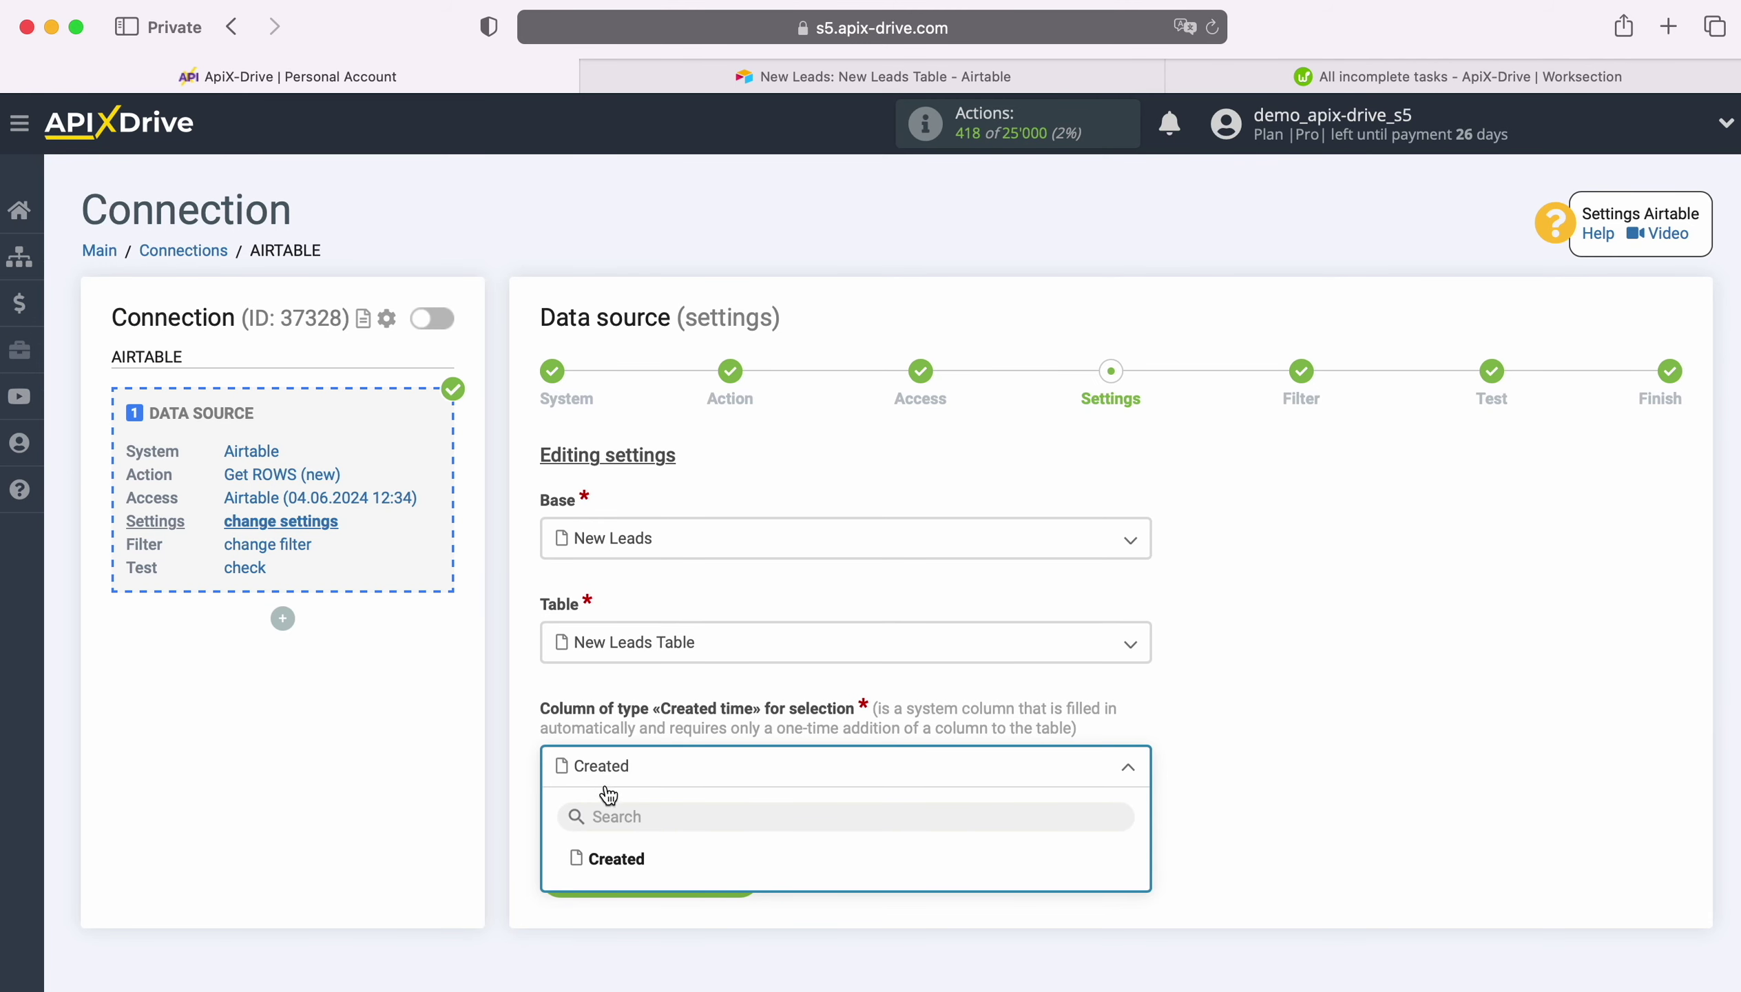
pyautogui.click(617, 858)
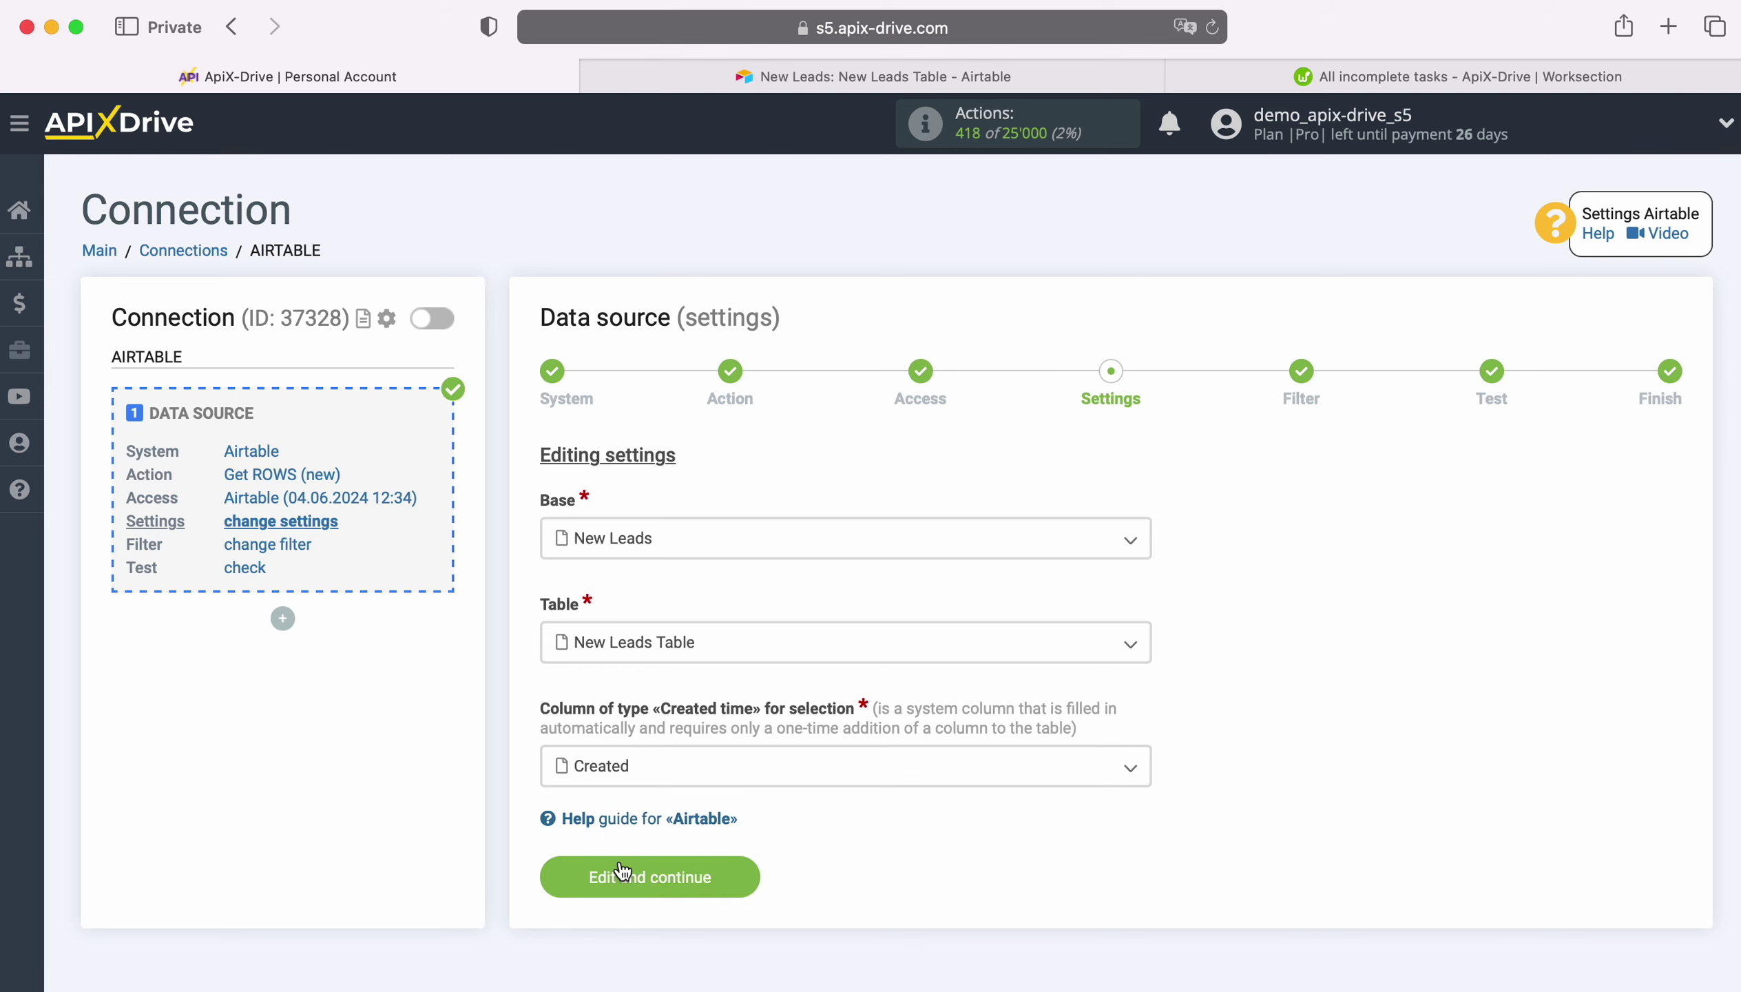
pyautogui.click(743, 872)
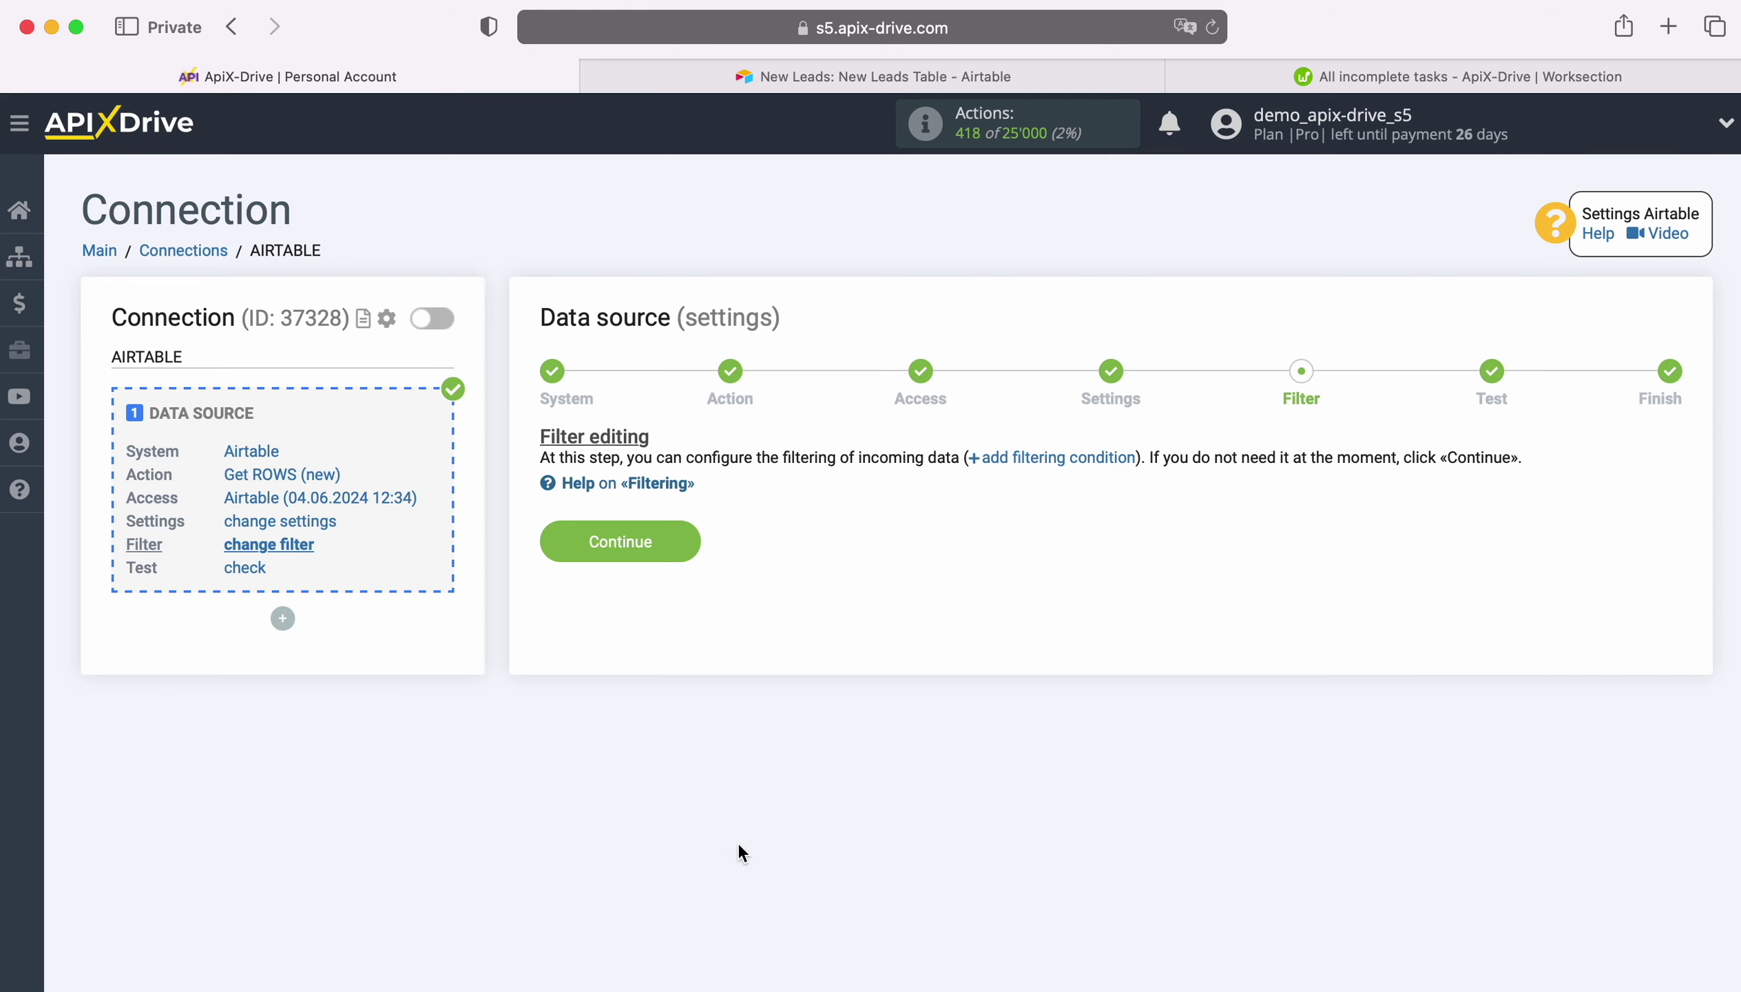
# Complete the data source setup without a filter and begin configuring the data destination
pyautogui.click(685, 528)
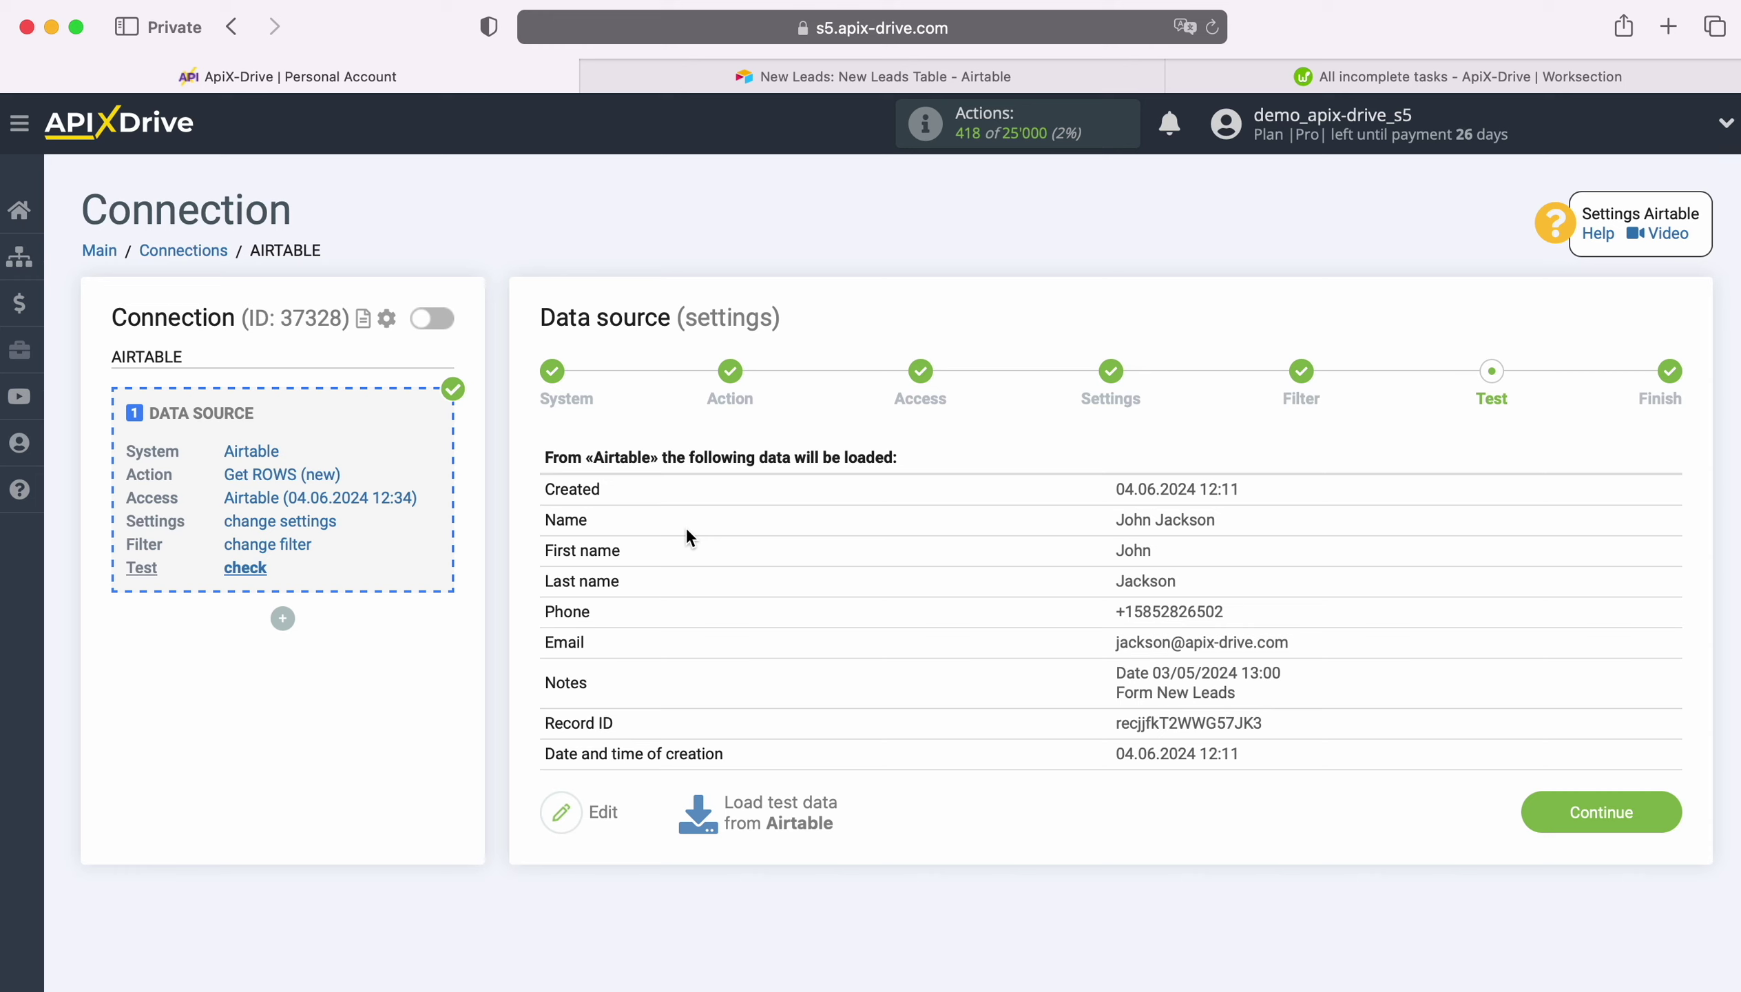
pyautogui.click(1662, 804)
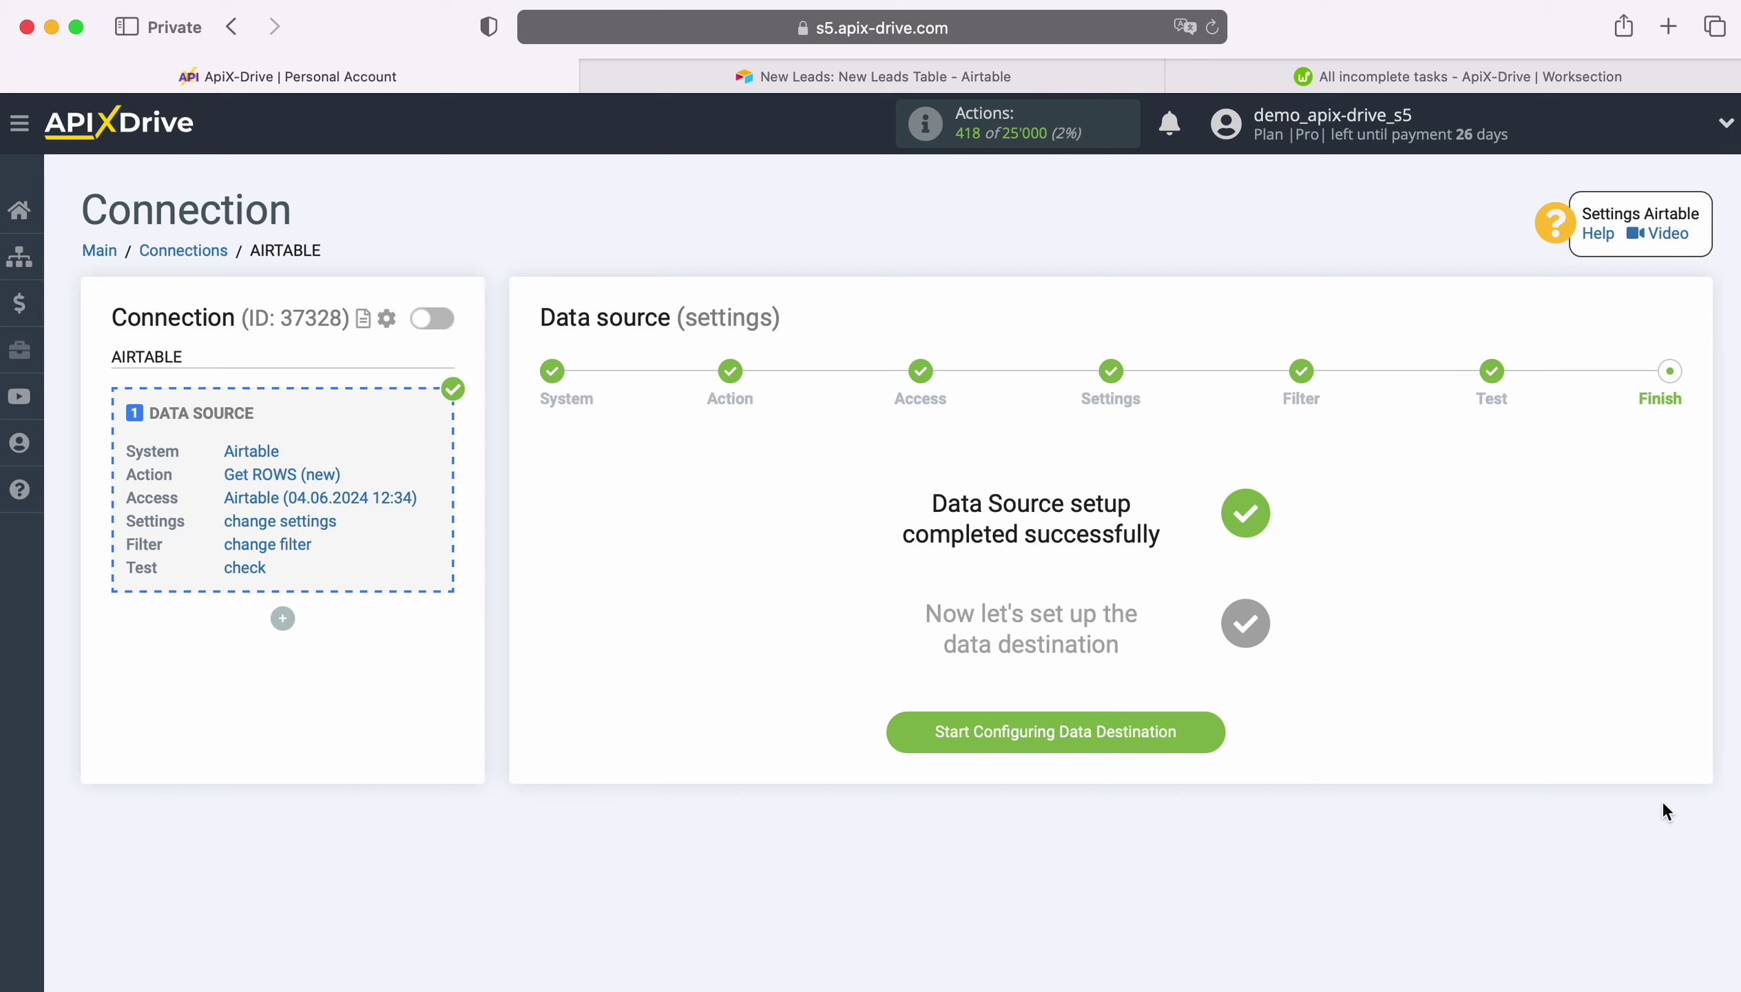
pyautogui.click(1216, 723)
# Choose Worksection as the data destination system and continue to the action selection
pyautogui.click(959, 509)
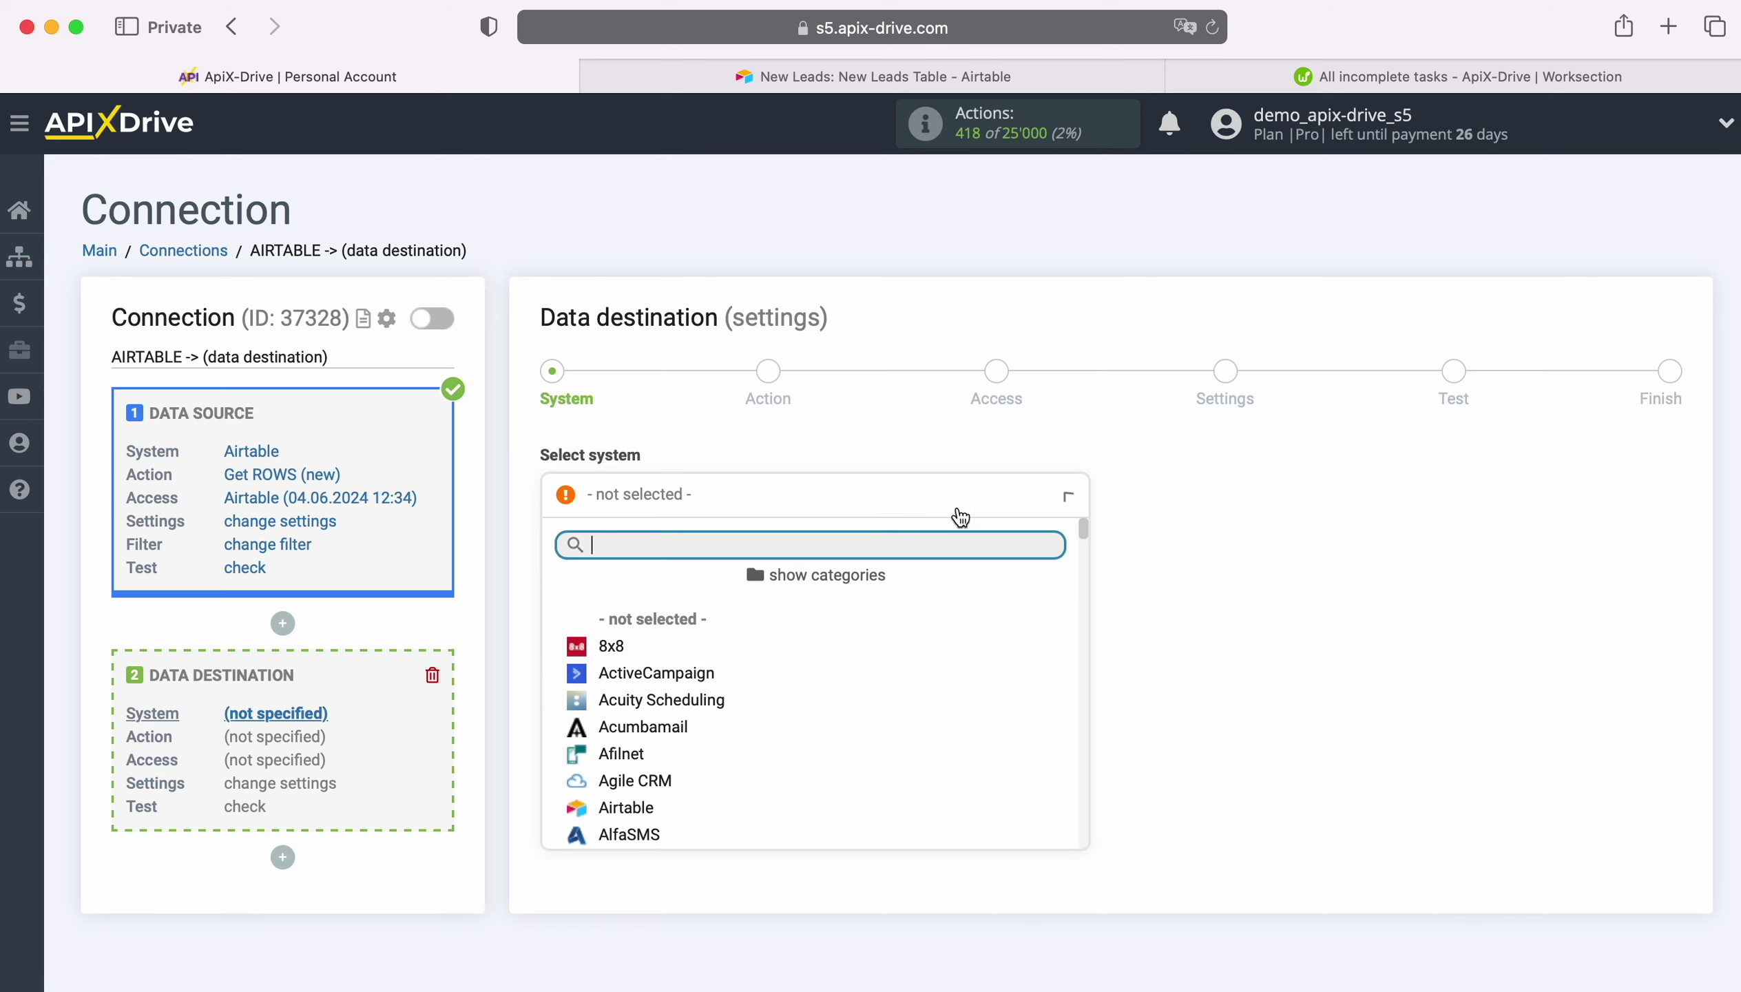
pyautogui.scroll(-5, 979, 694)
pyautogui.scroll(-15, 981, 698)
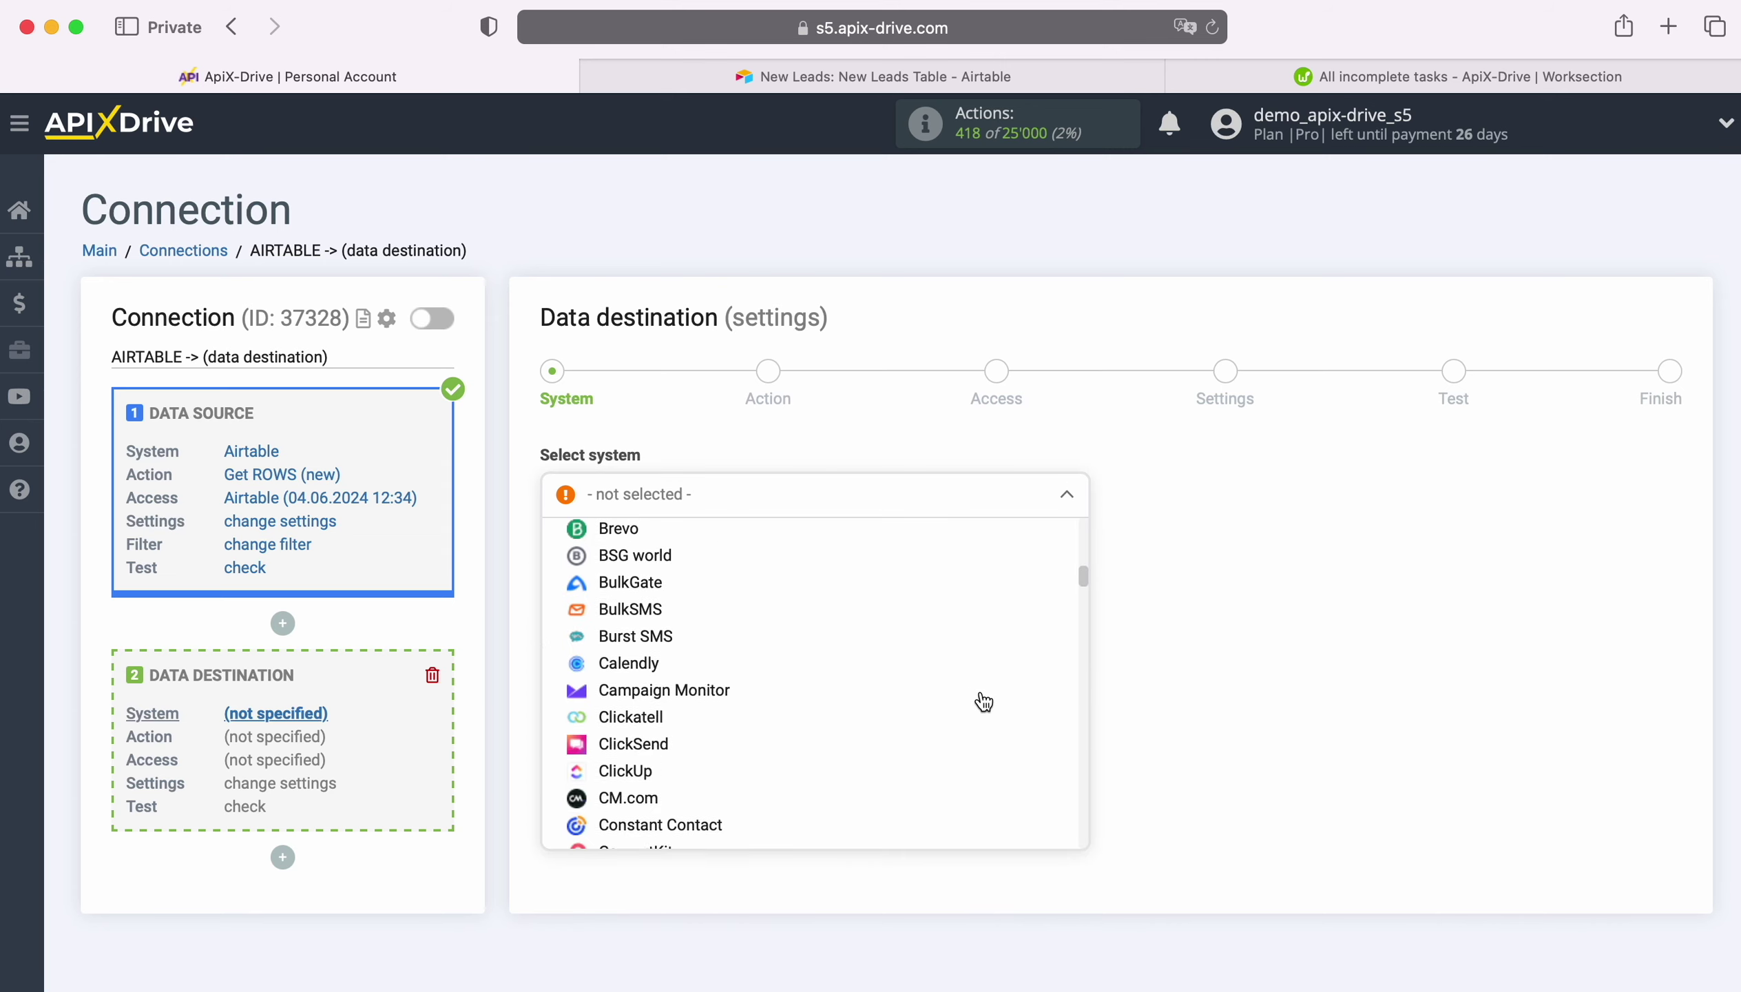
pyautogui.scroll(-15, 984, 701)
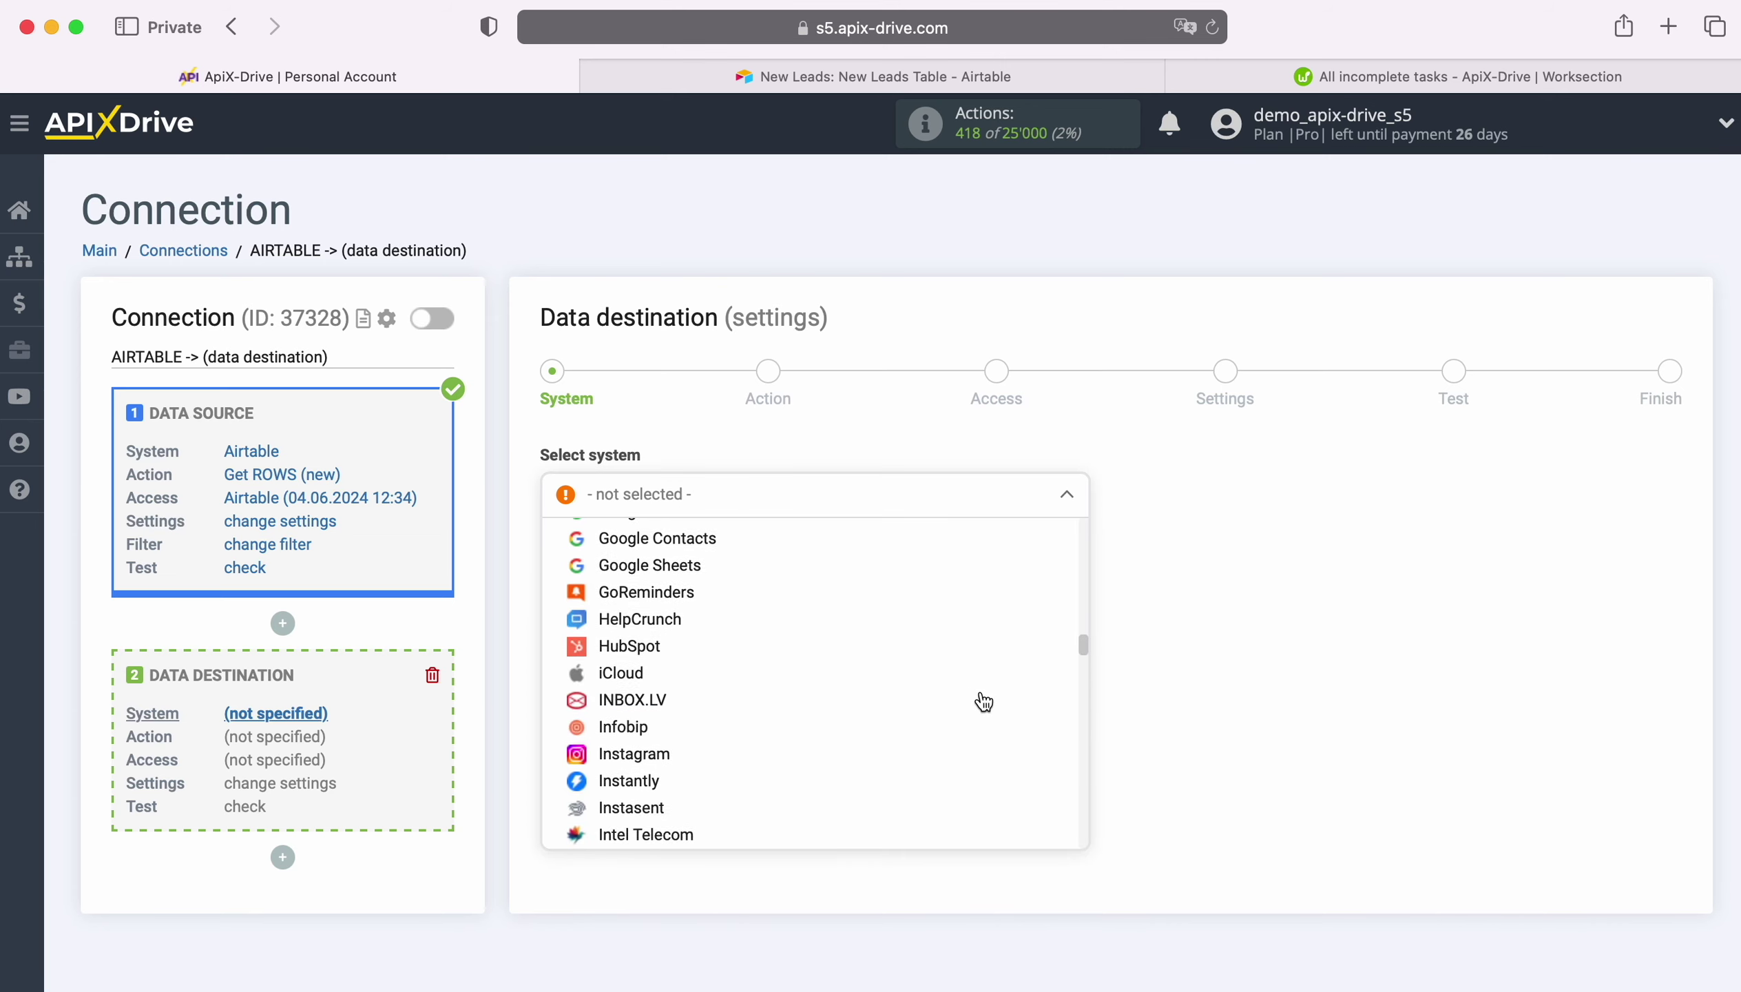
pyautogui.scroll(-15, 983, 702)
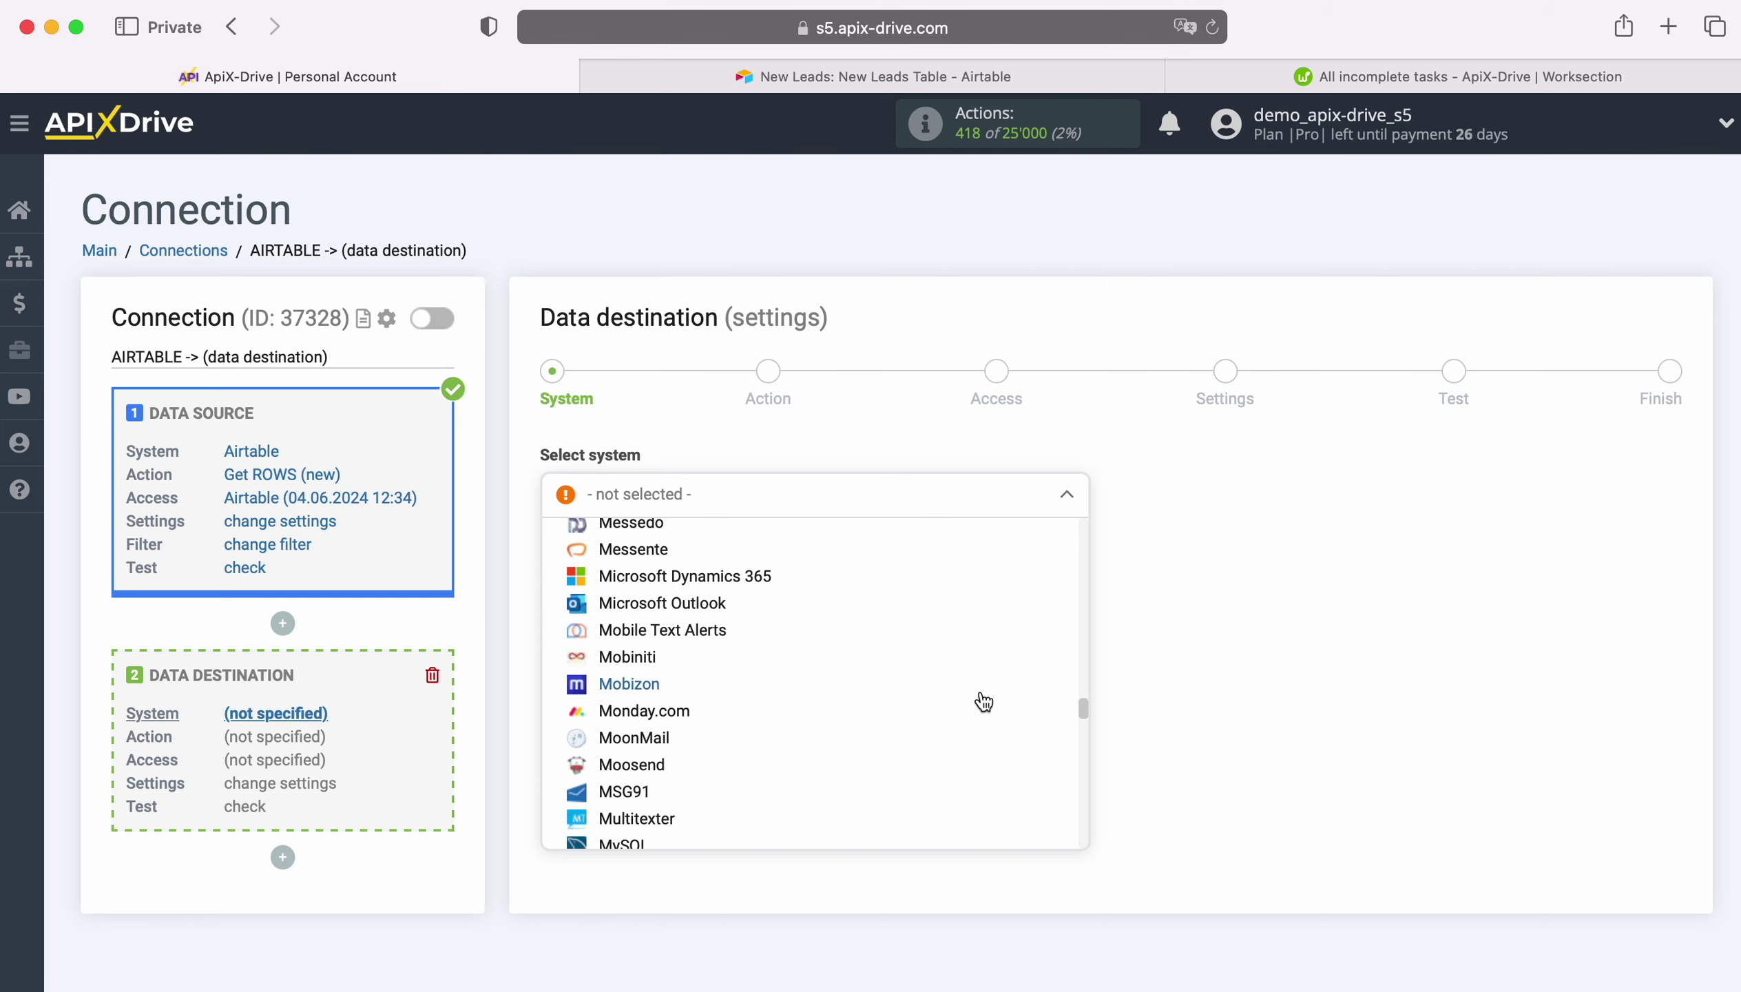
pyautogui.scroll(-15, 984, 702)
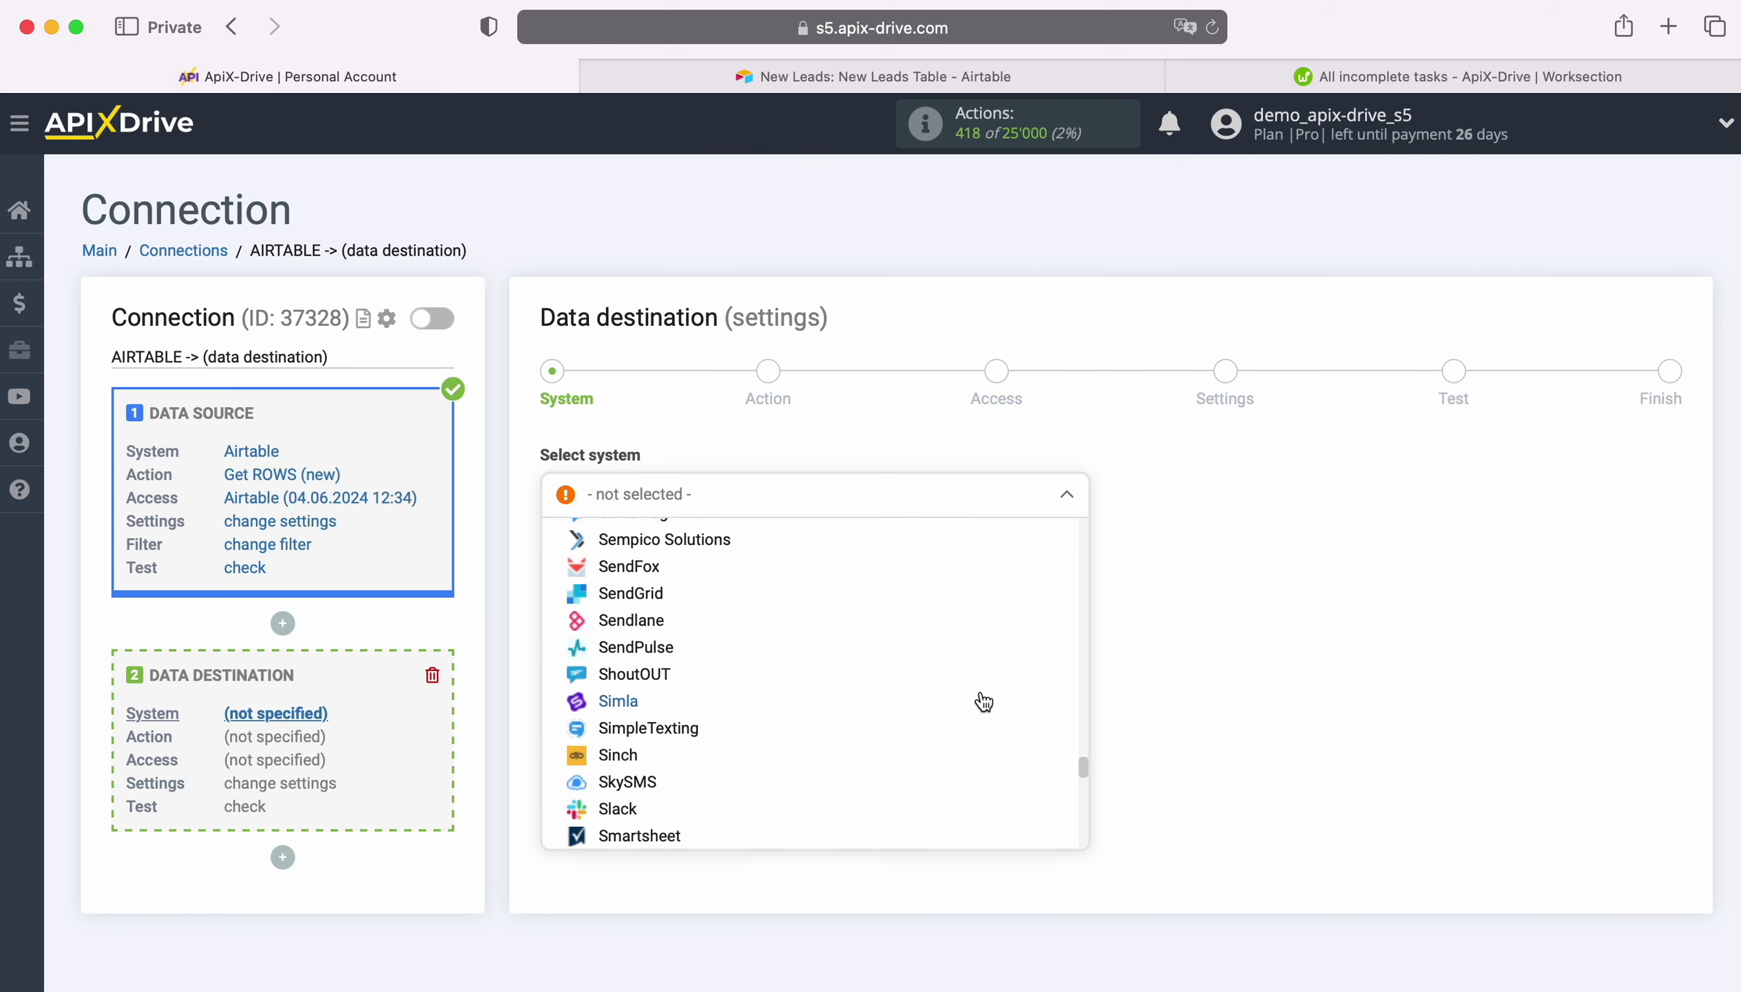
pyautogui.scroll(-10, 984, 702)
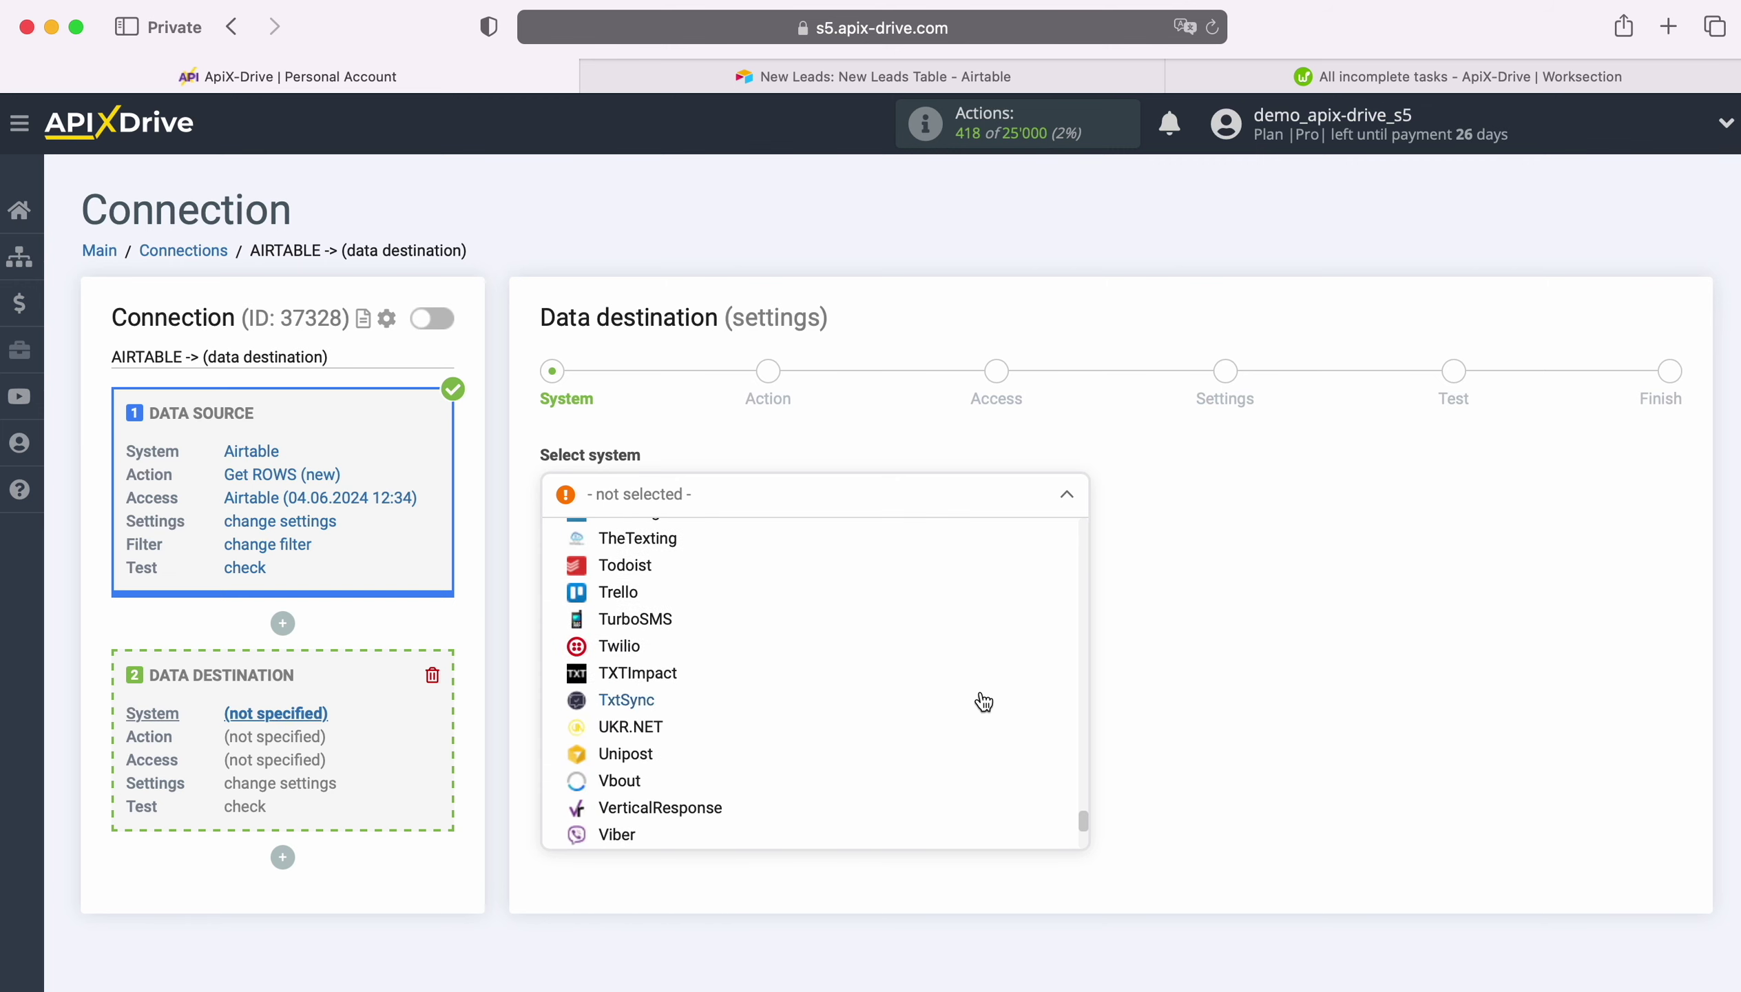
pyautogui.click(891, 732)
pyautogui.click(687, 556)
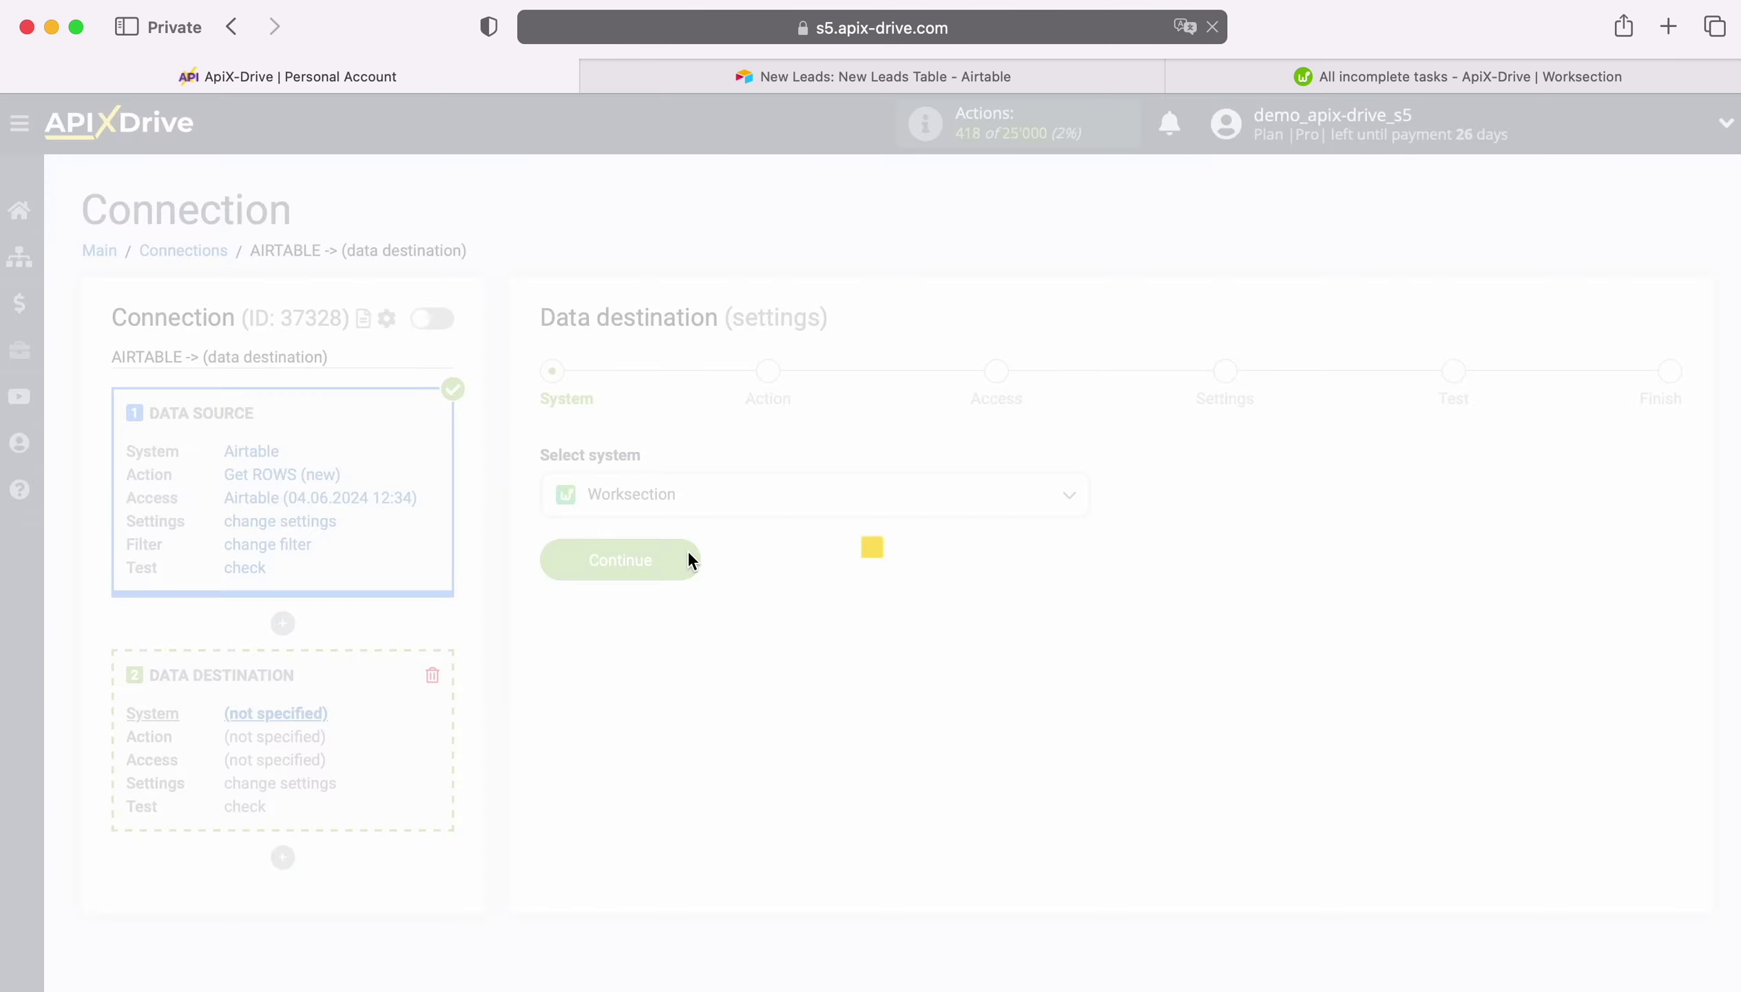
# Set the Worksection destination action to Create TASK and continue to the account access stage
pyautogui.click(780, 499)
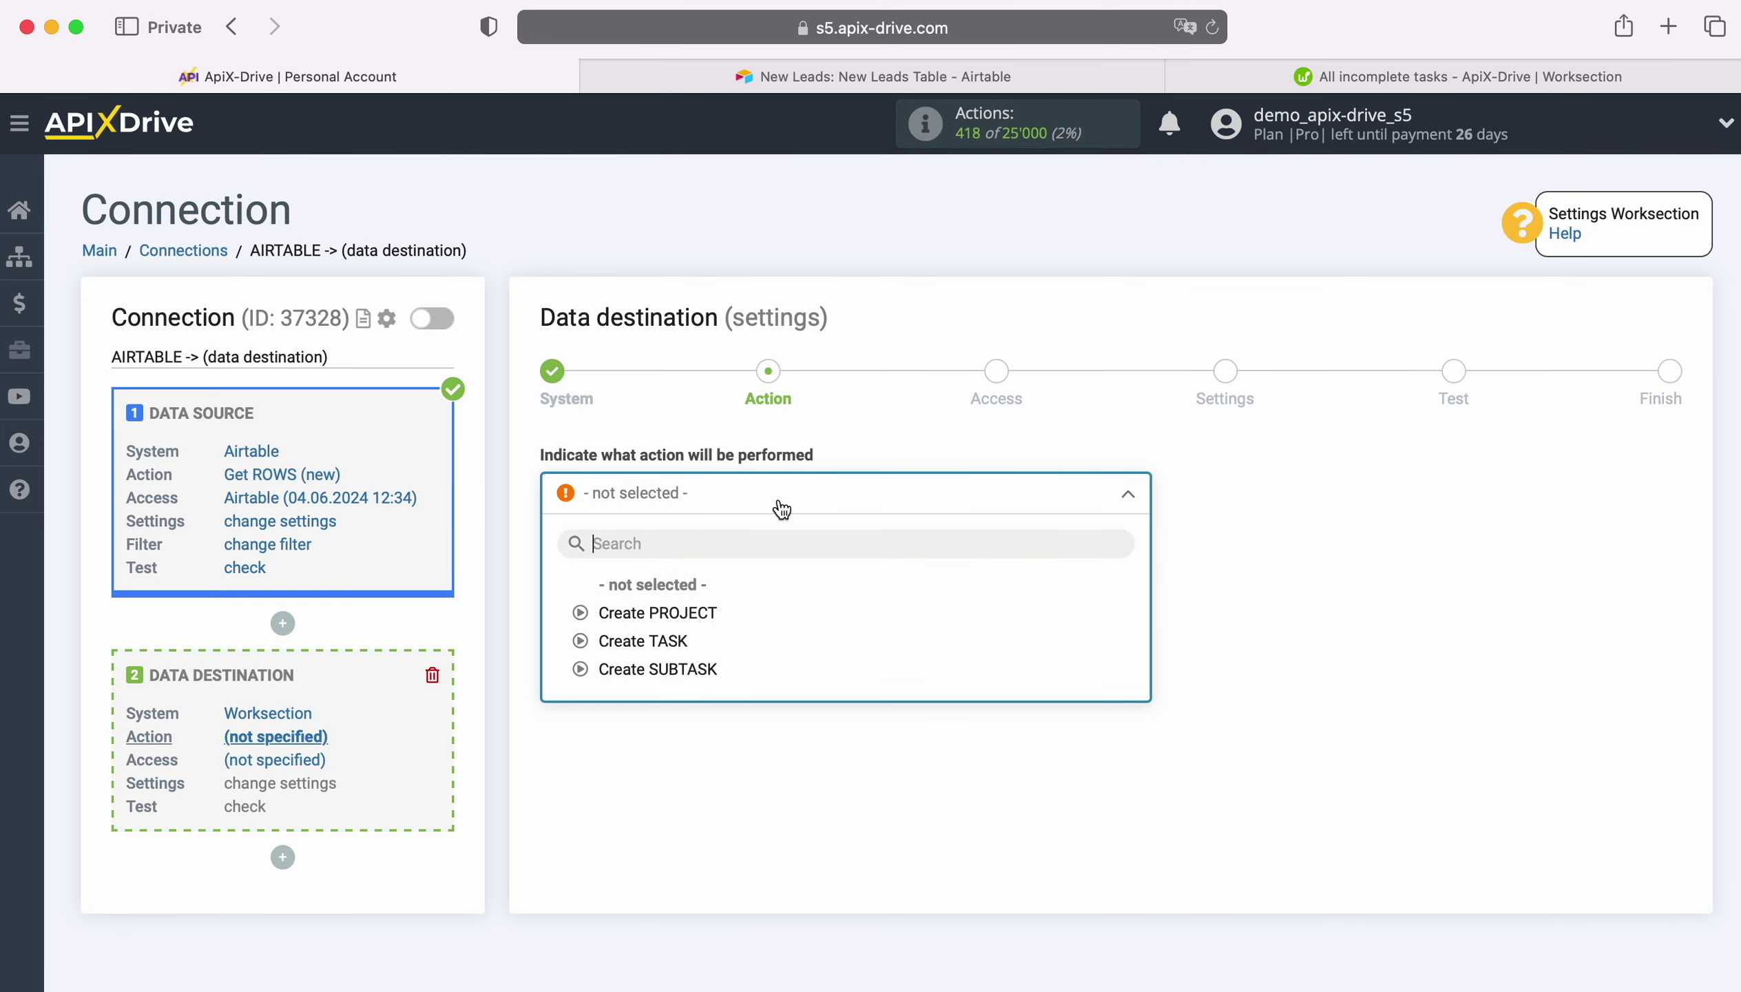
pyautogui.click(673, 639)
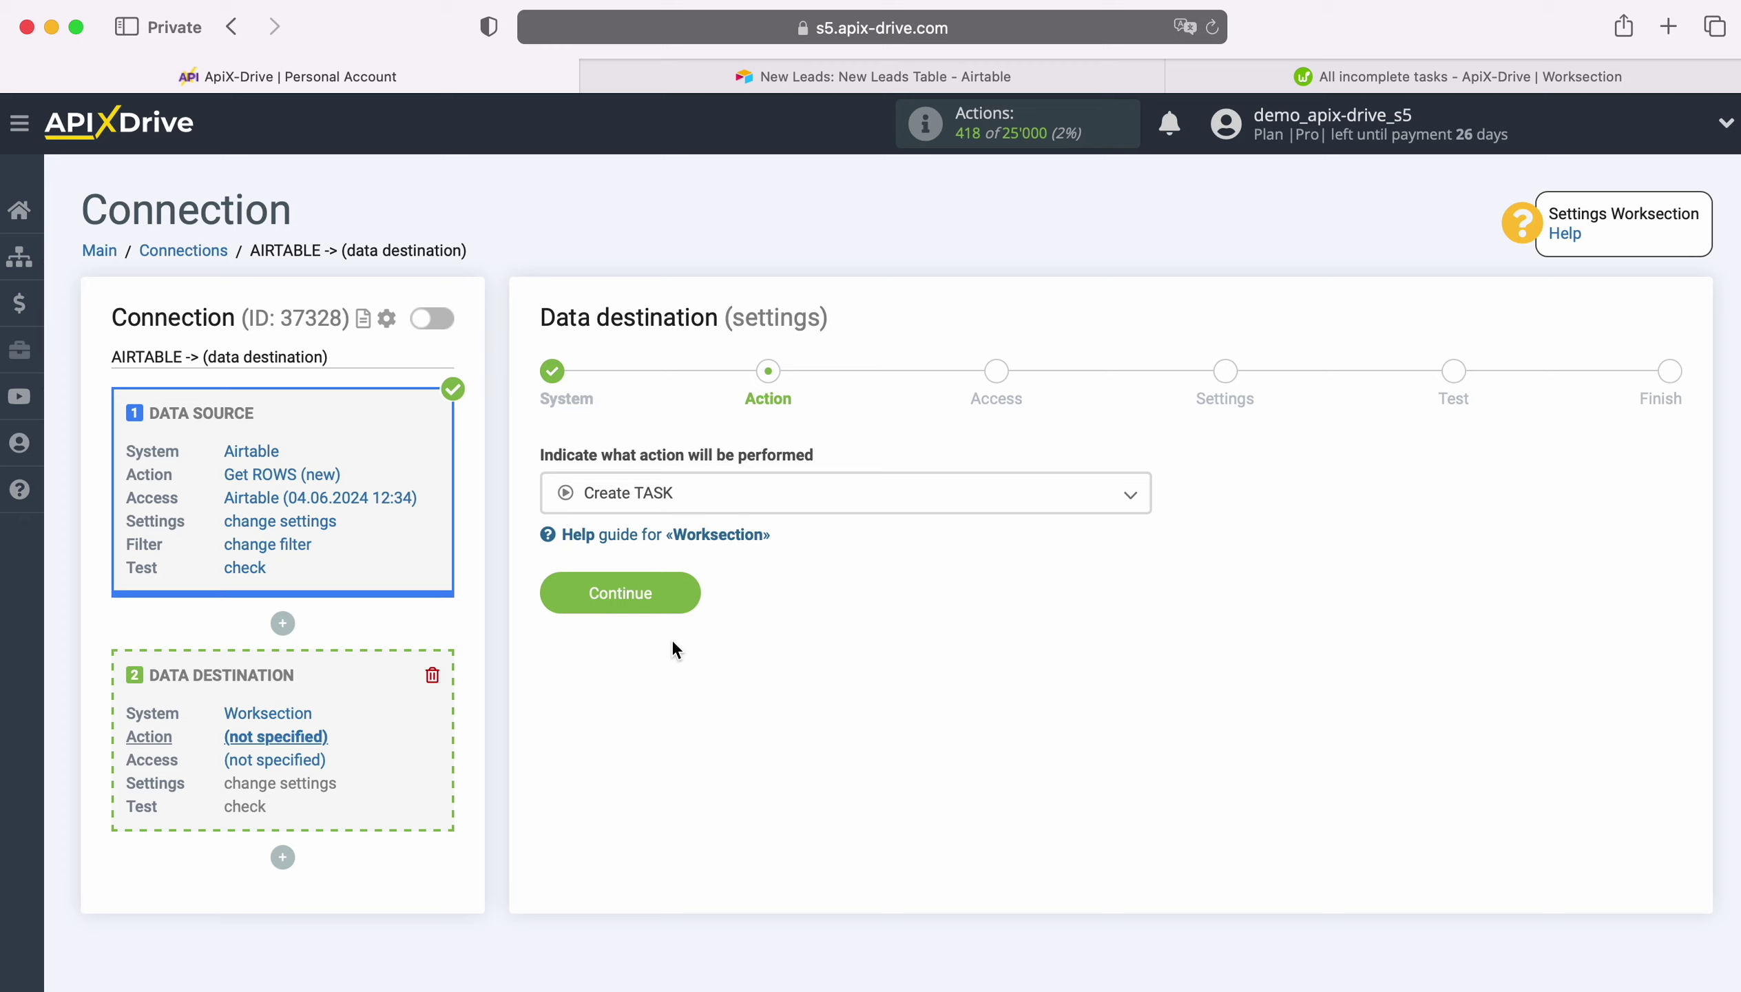
pyautogui.click(680, 590)
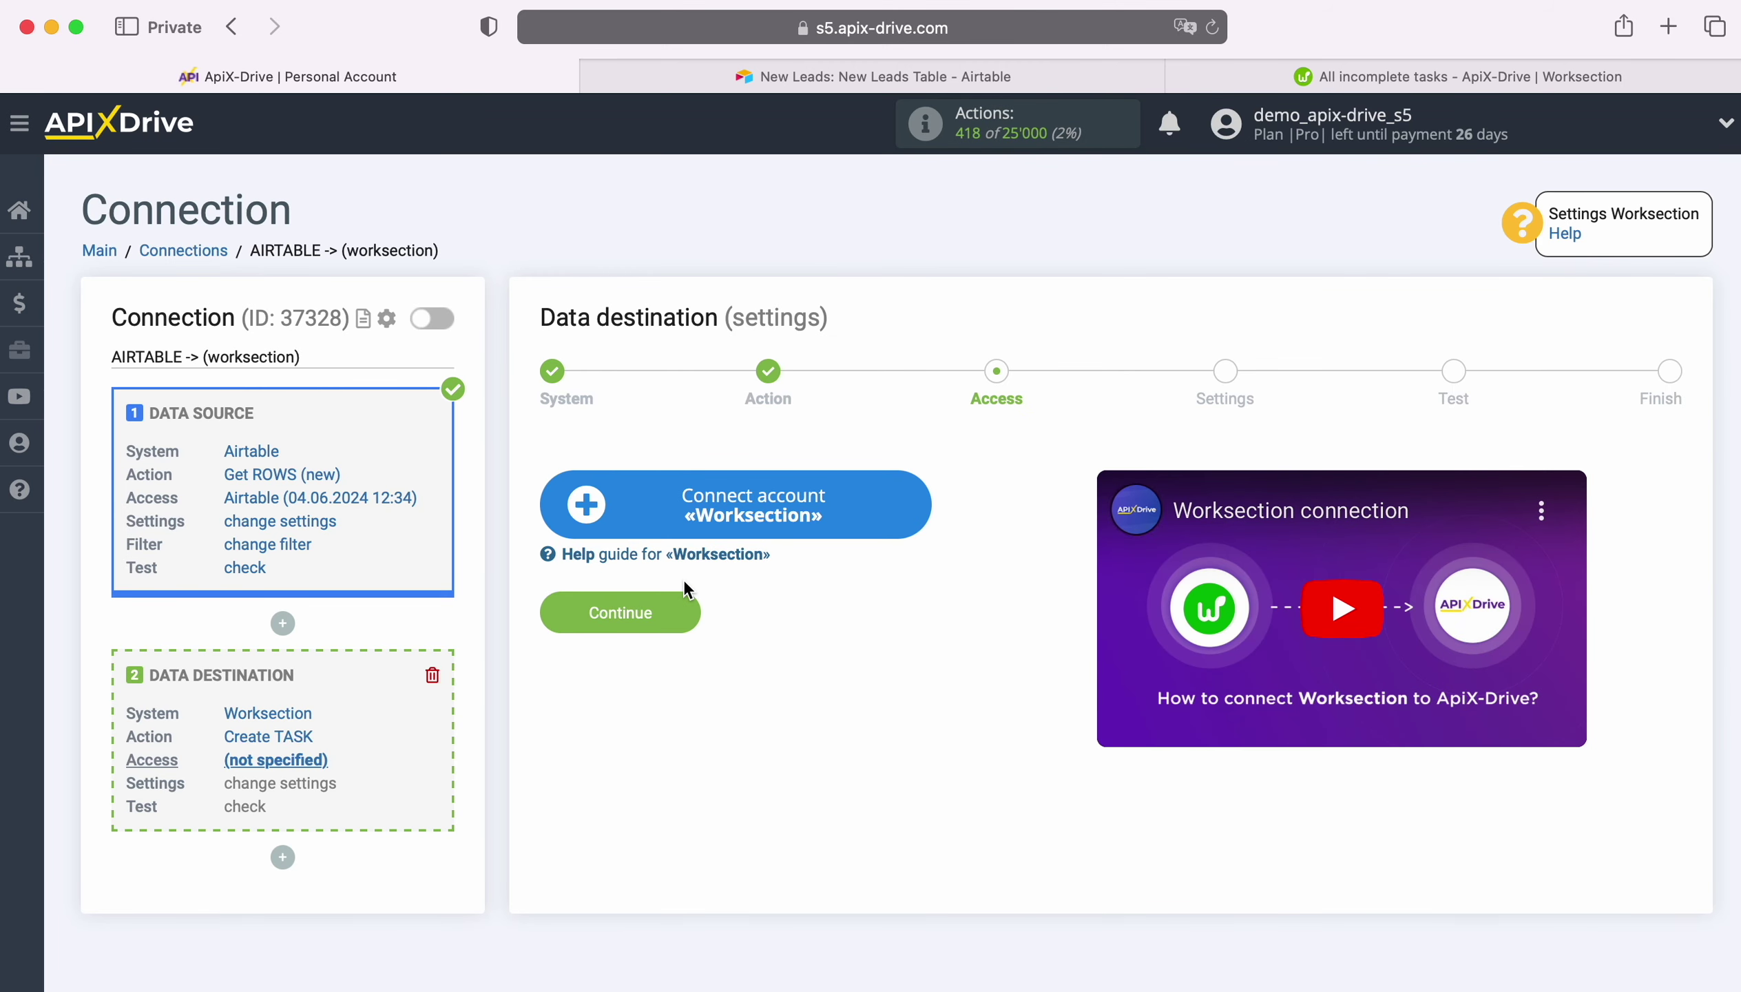
# Open the Worksection account connection form, and turn on the Admin API in Worksection's own account settings
pyautogui.click(920, 503)
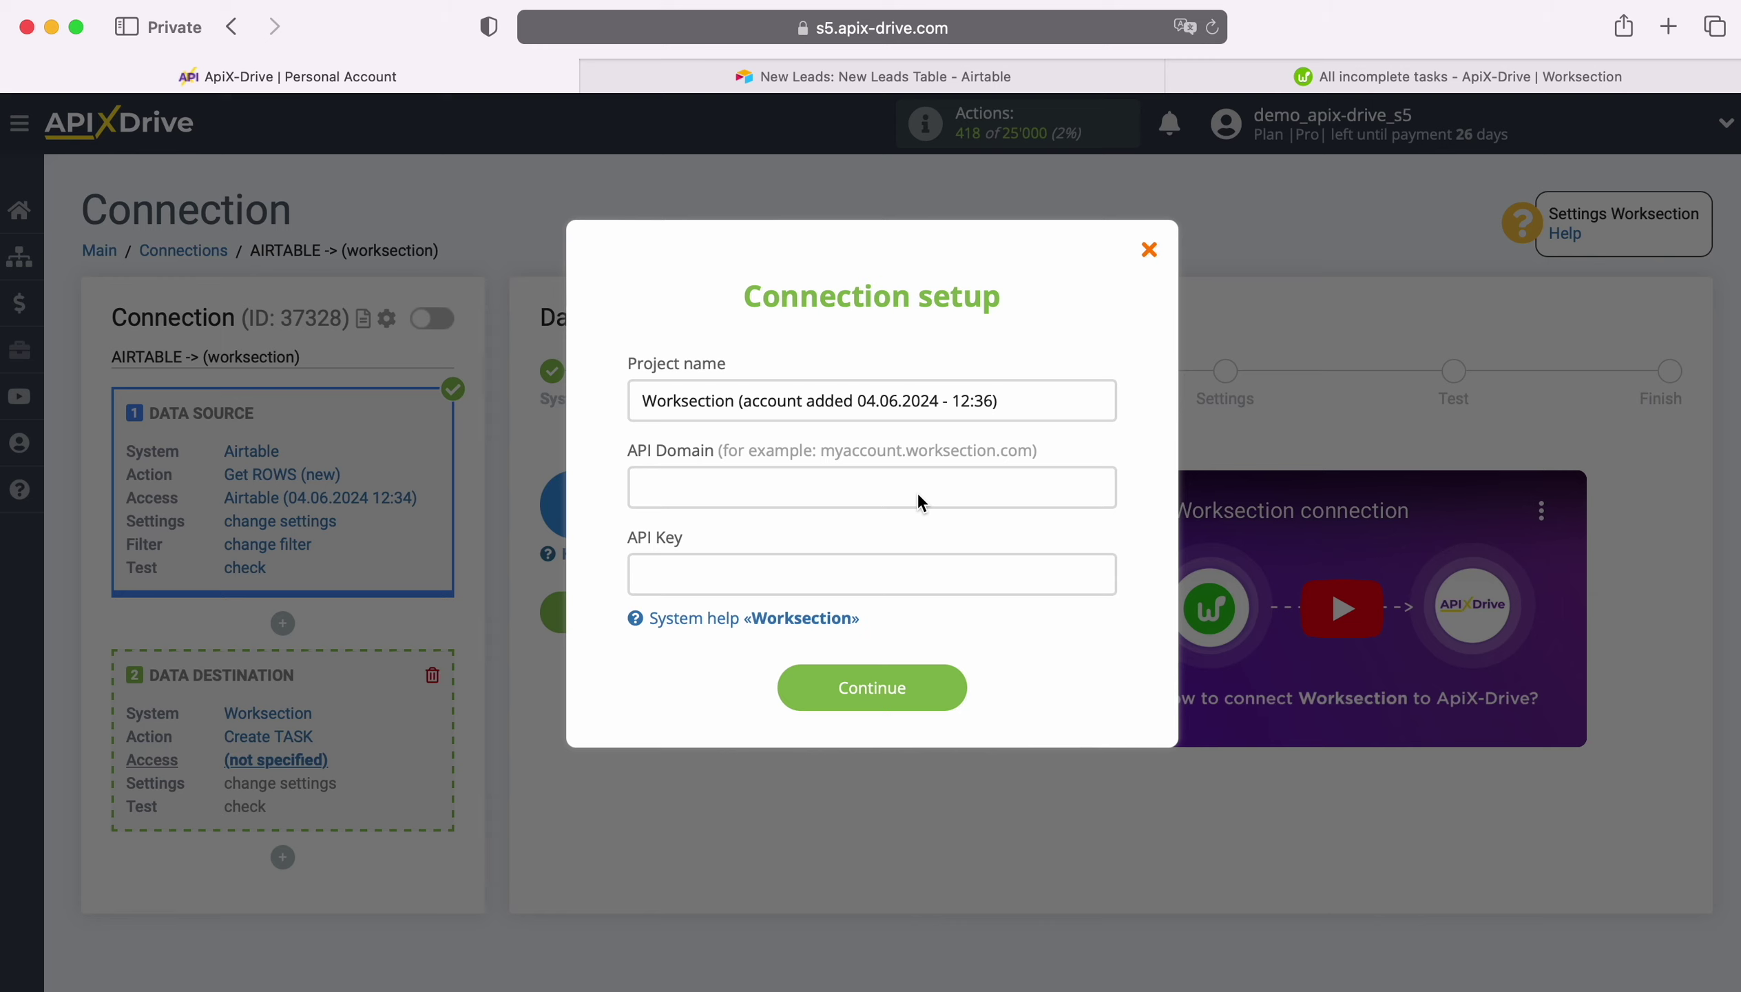
pyautogui.click(1303, 77)
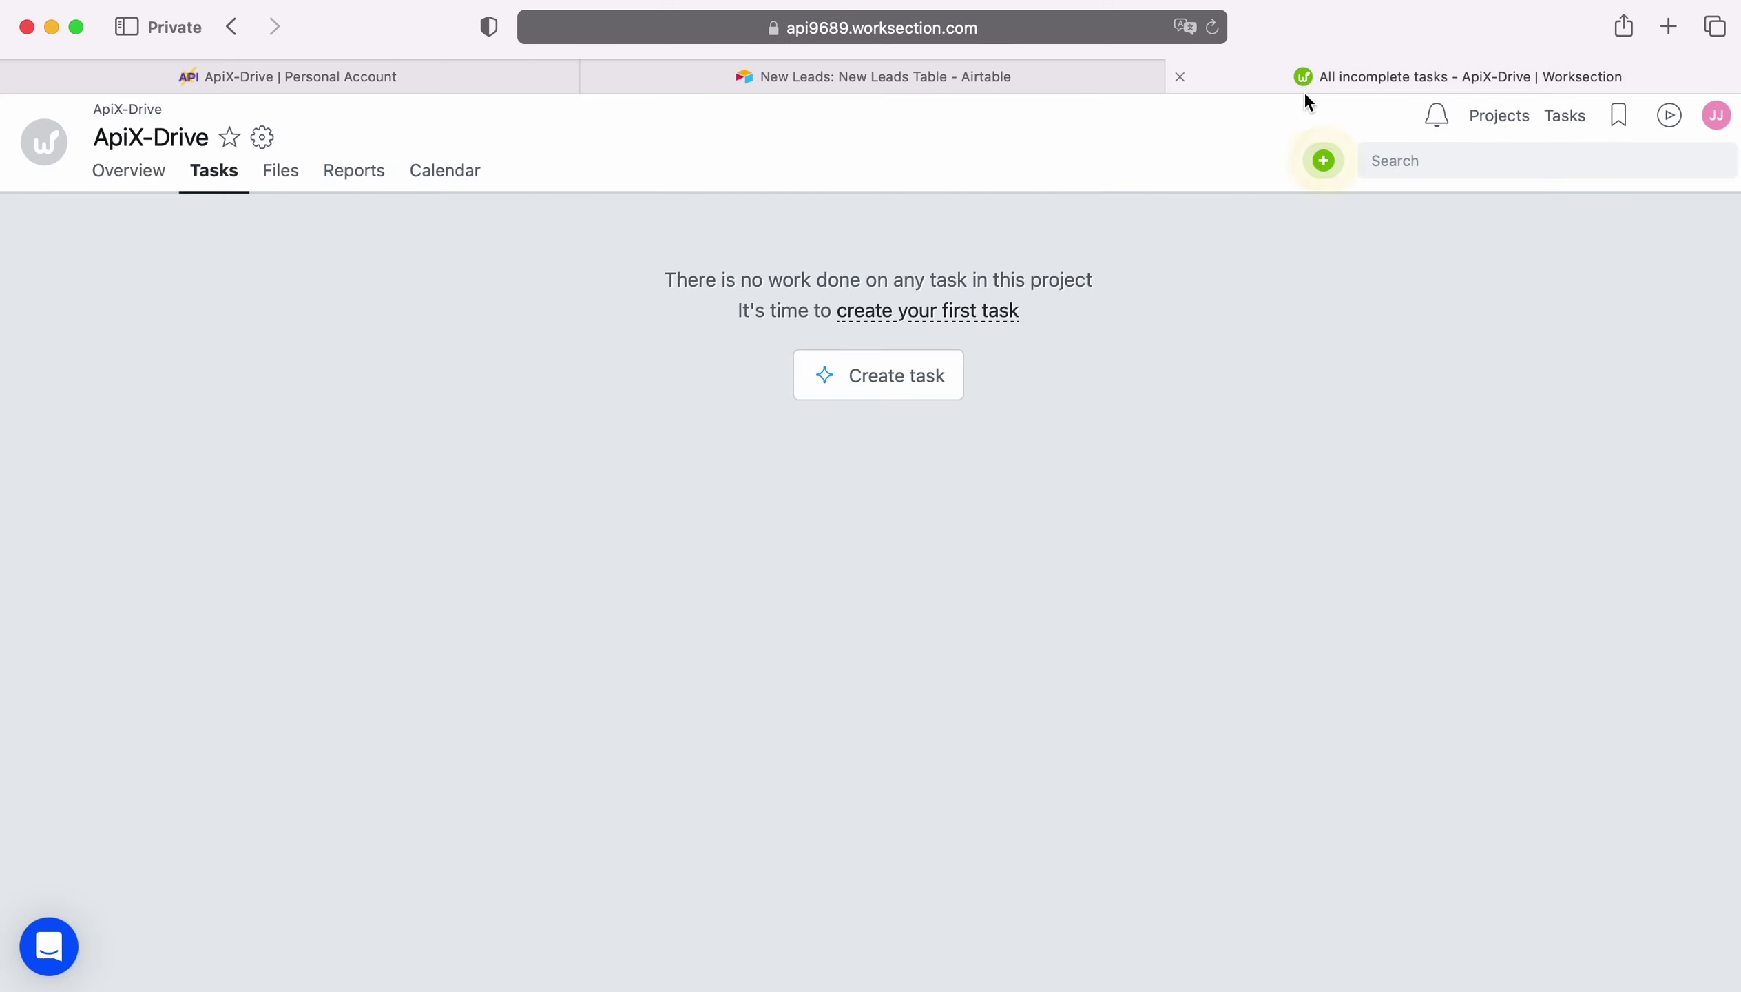
pyautogui.click(1716, 115)
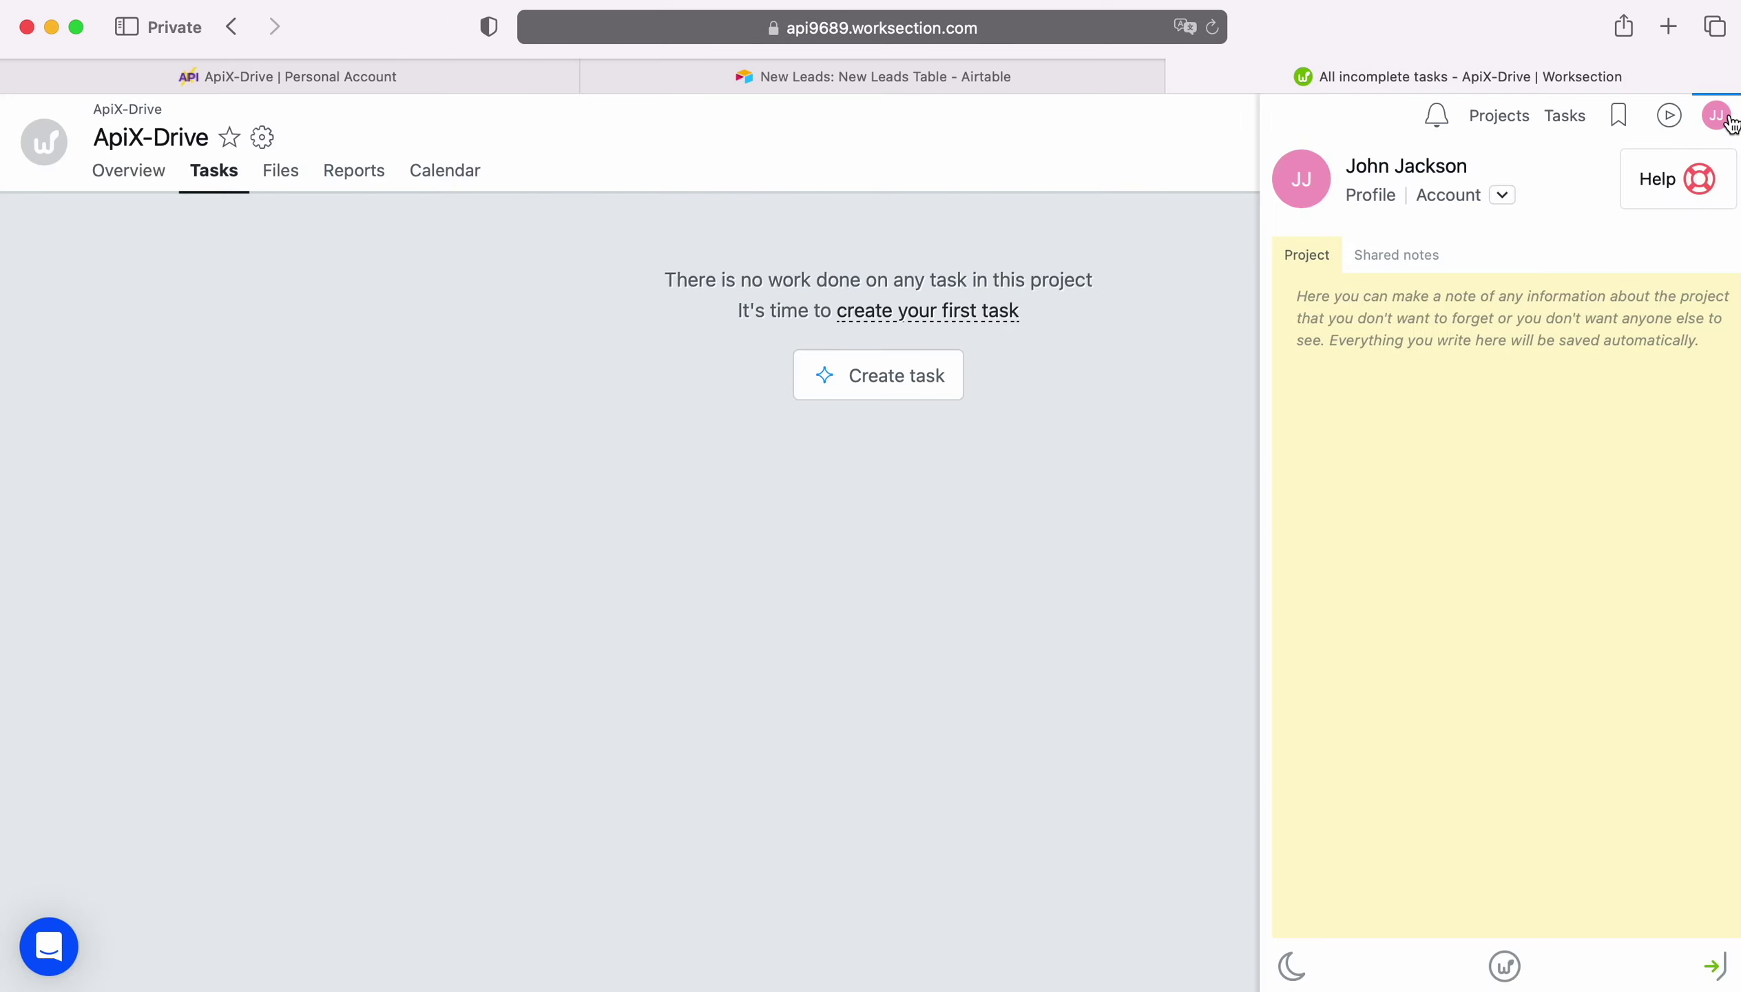
pyautogui.click(1465, 195)
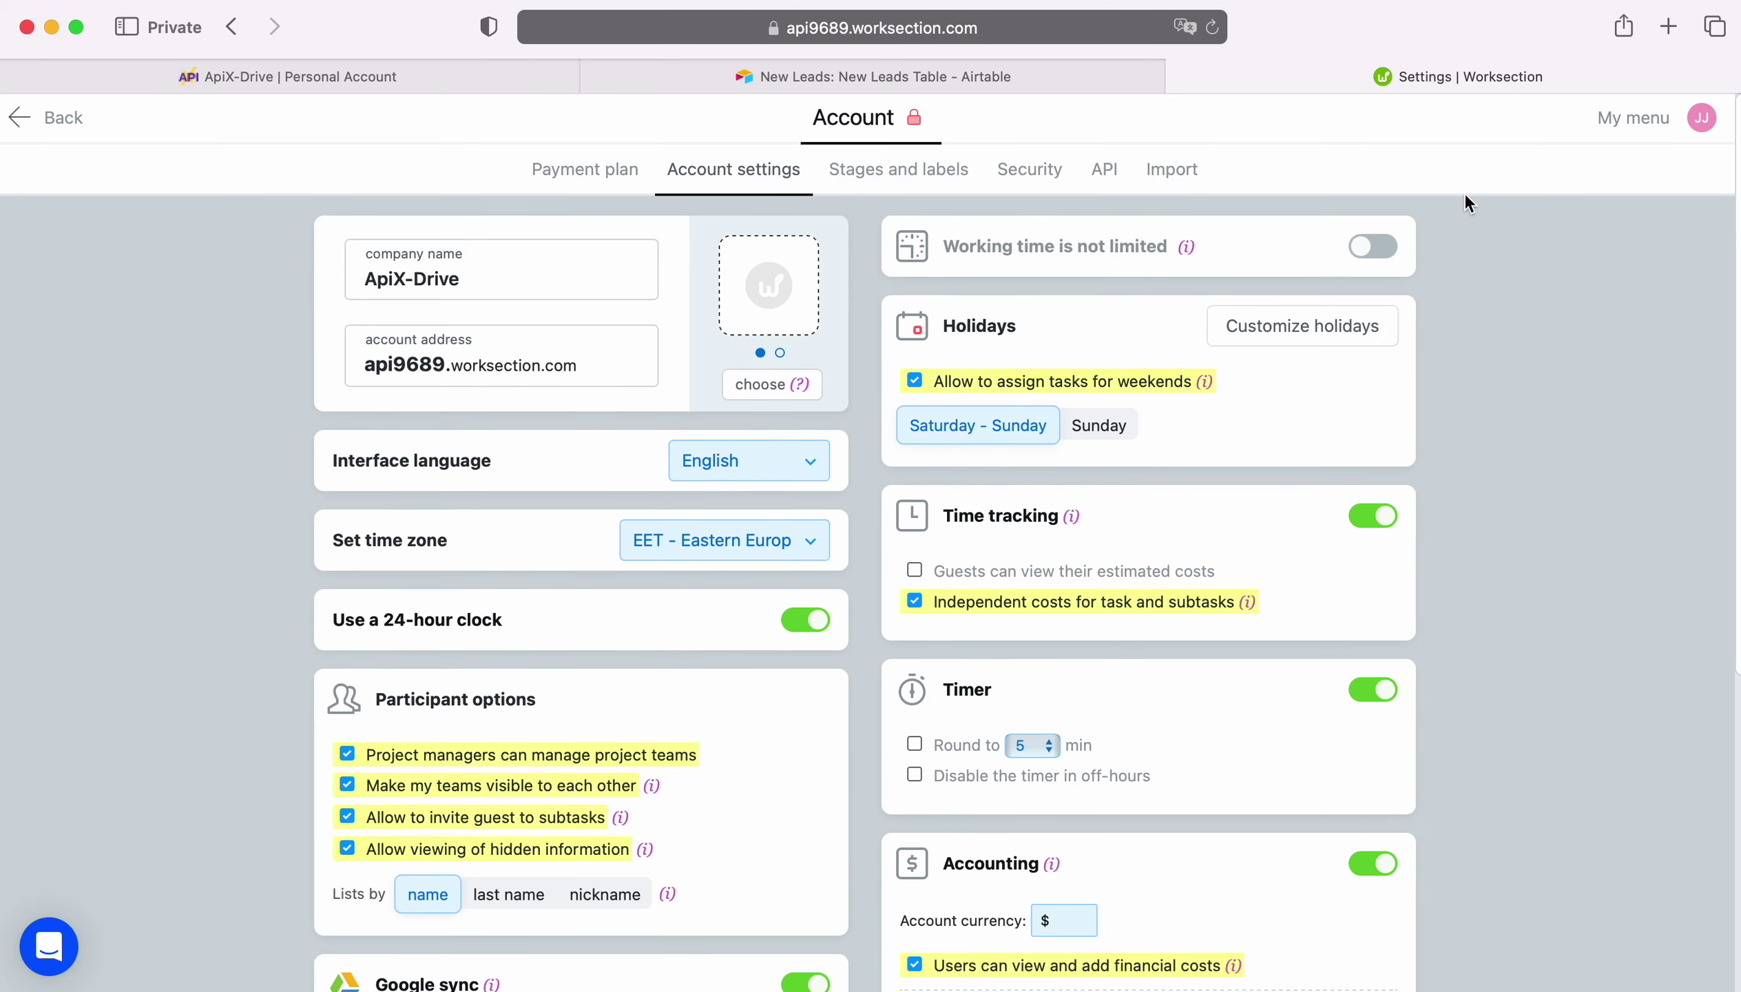
pyautogui.click(1118, 178)
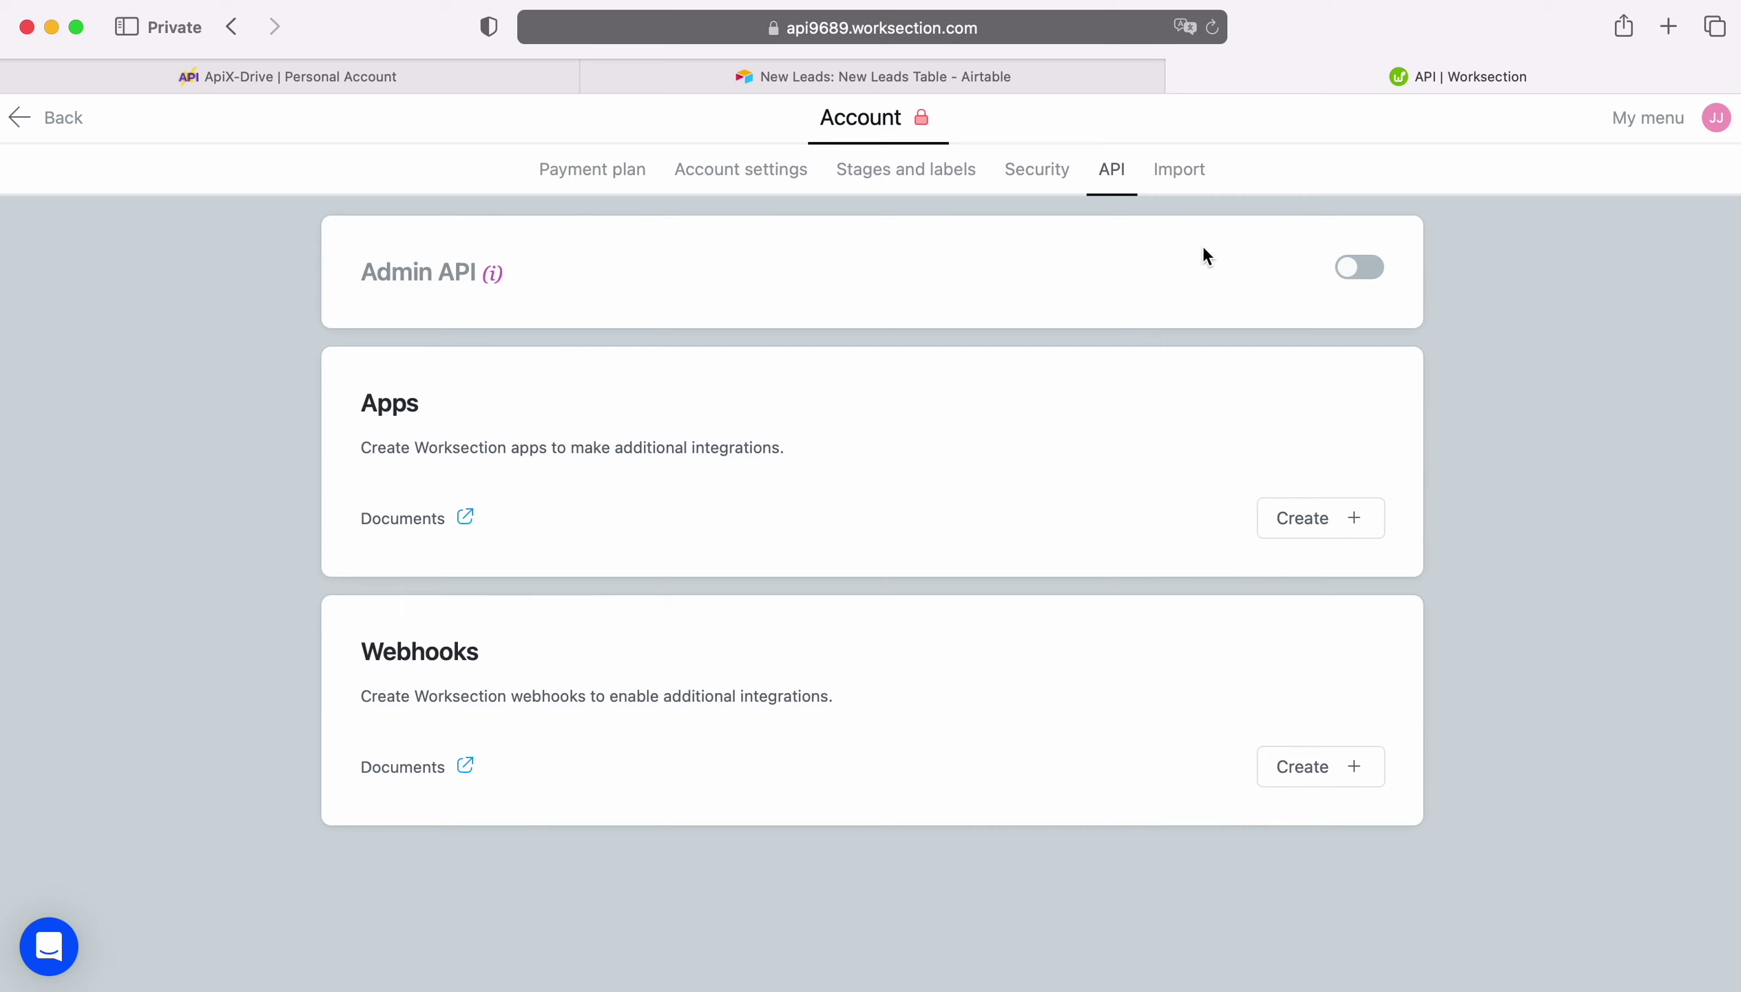
pyautogui.click(1356, 268)
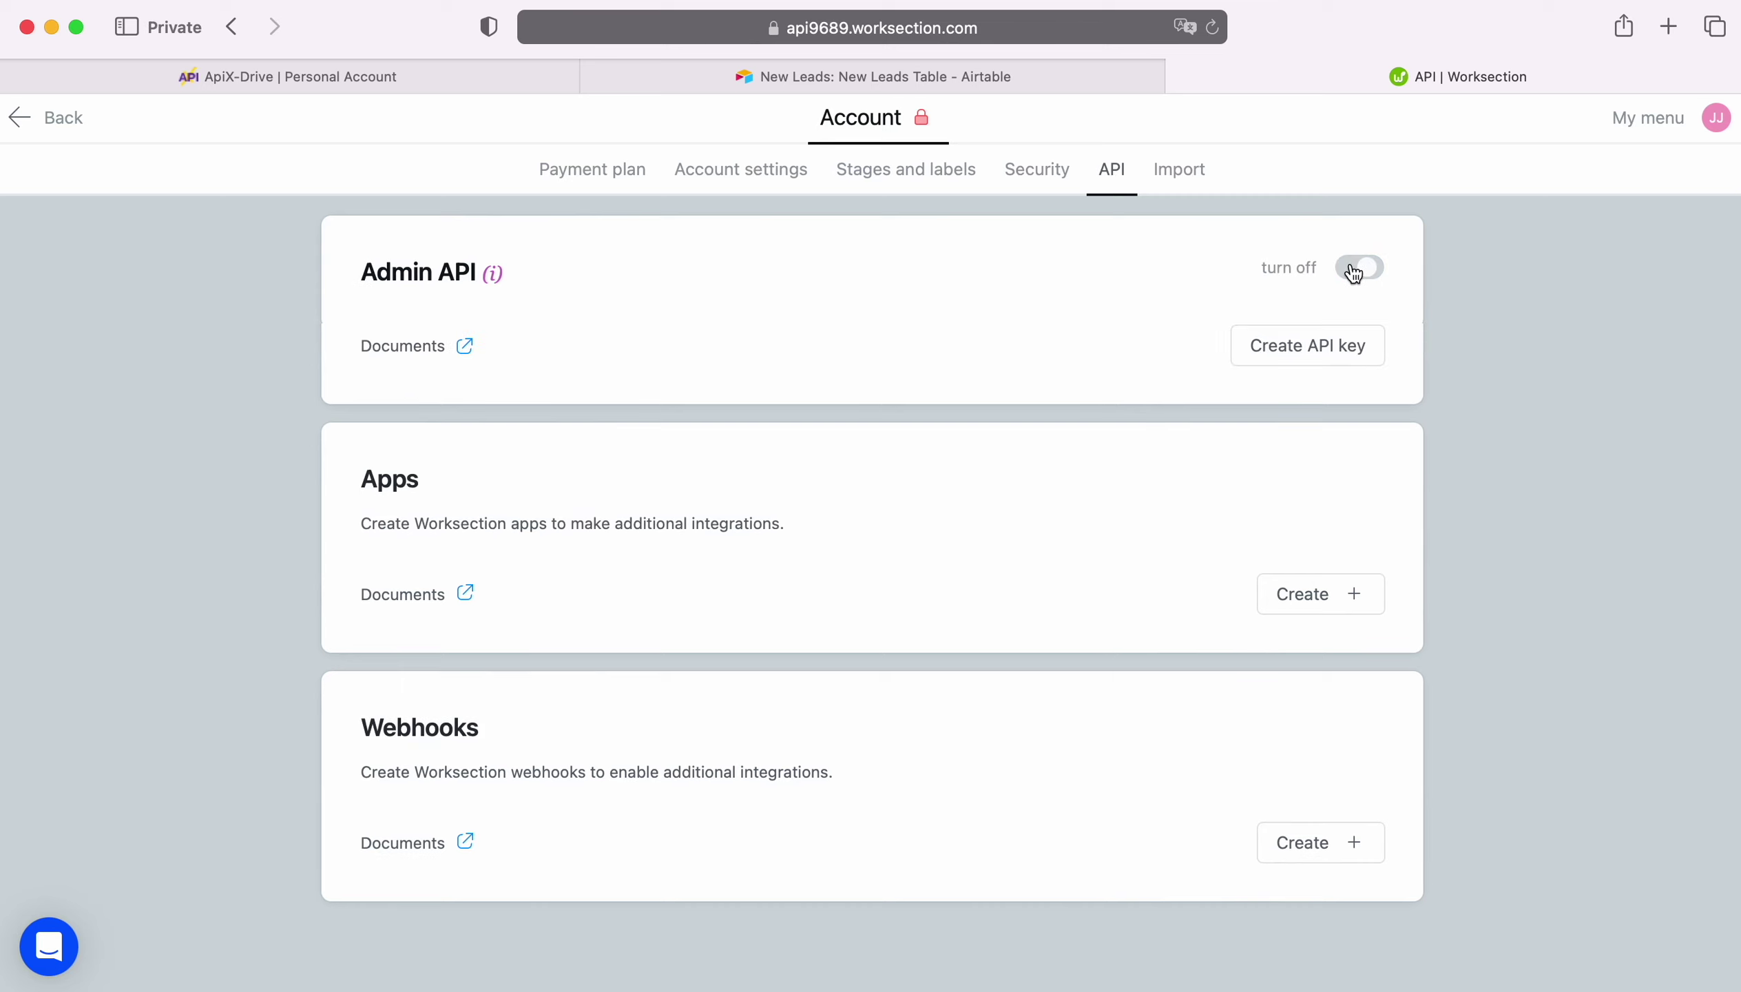
# Create an Admin API key in Worksection by entering the account password, and copy the key
pyautogui.click(1317, 345)
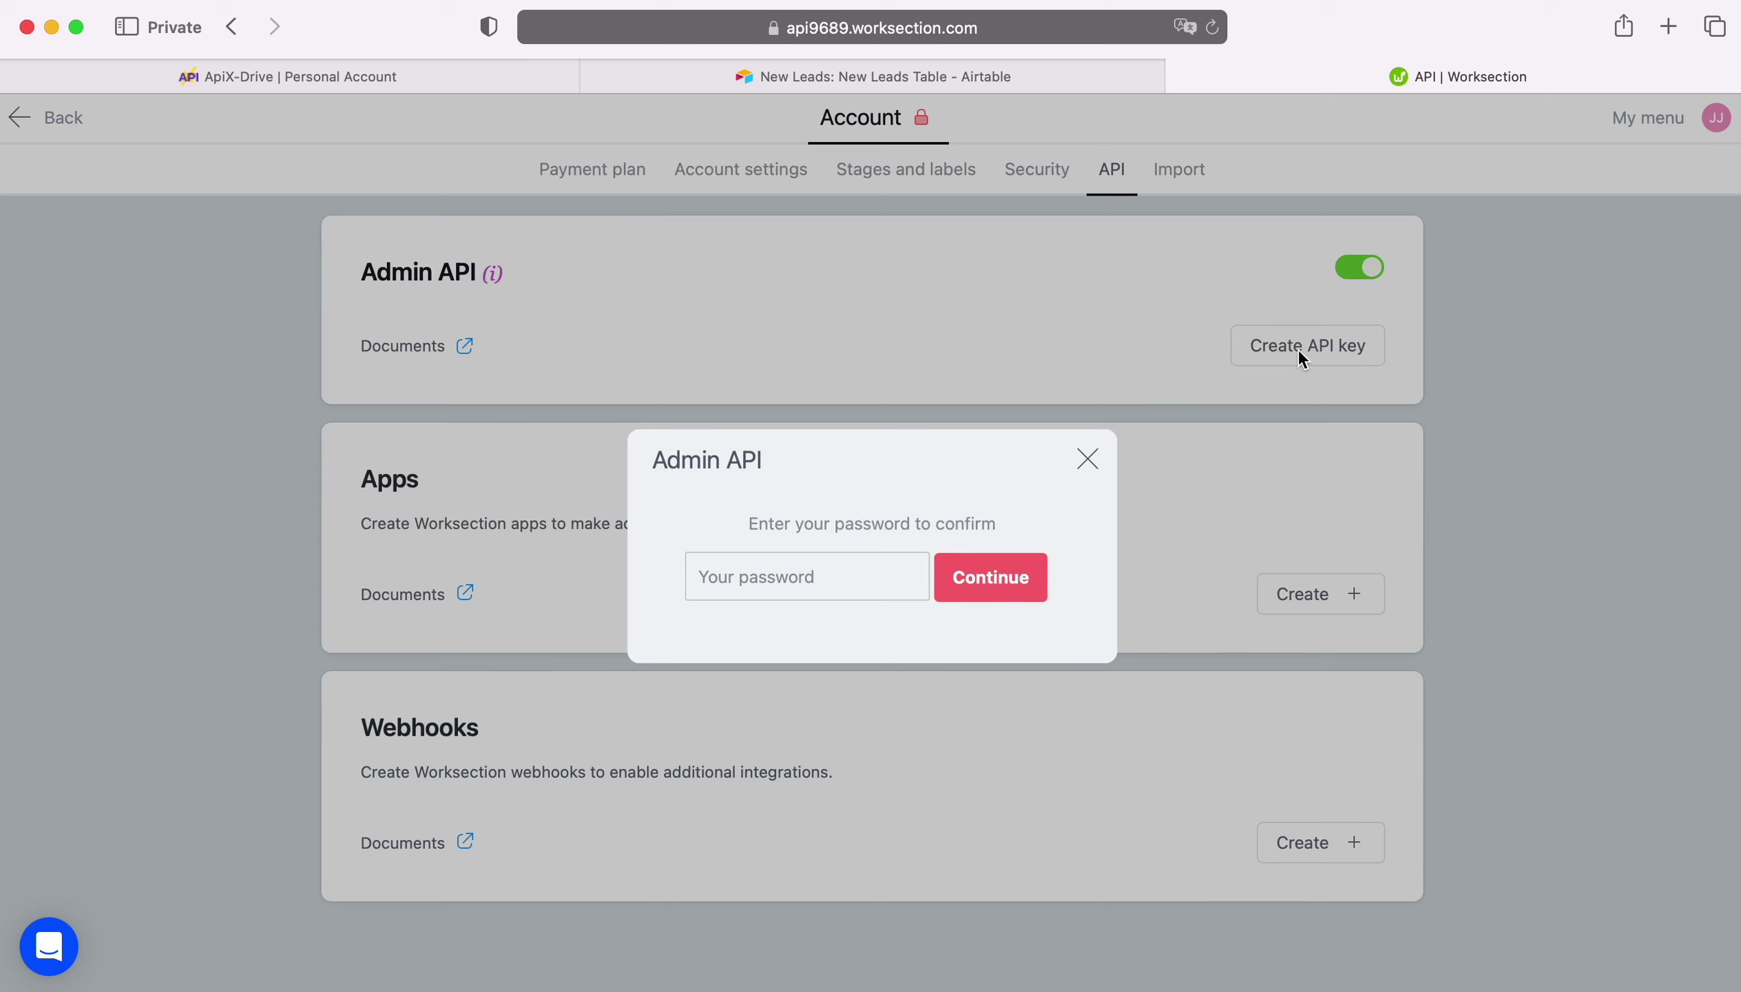
pyautogui.click(799, 566)
pyautogui.write('•••••••••••••')
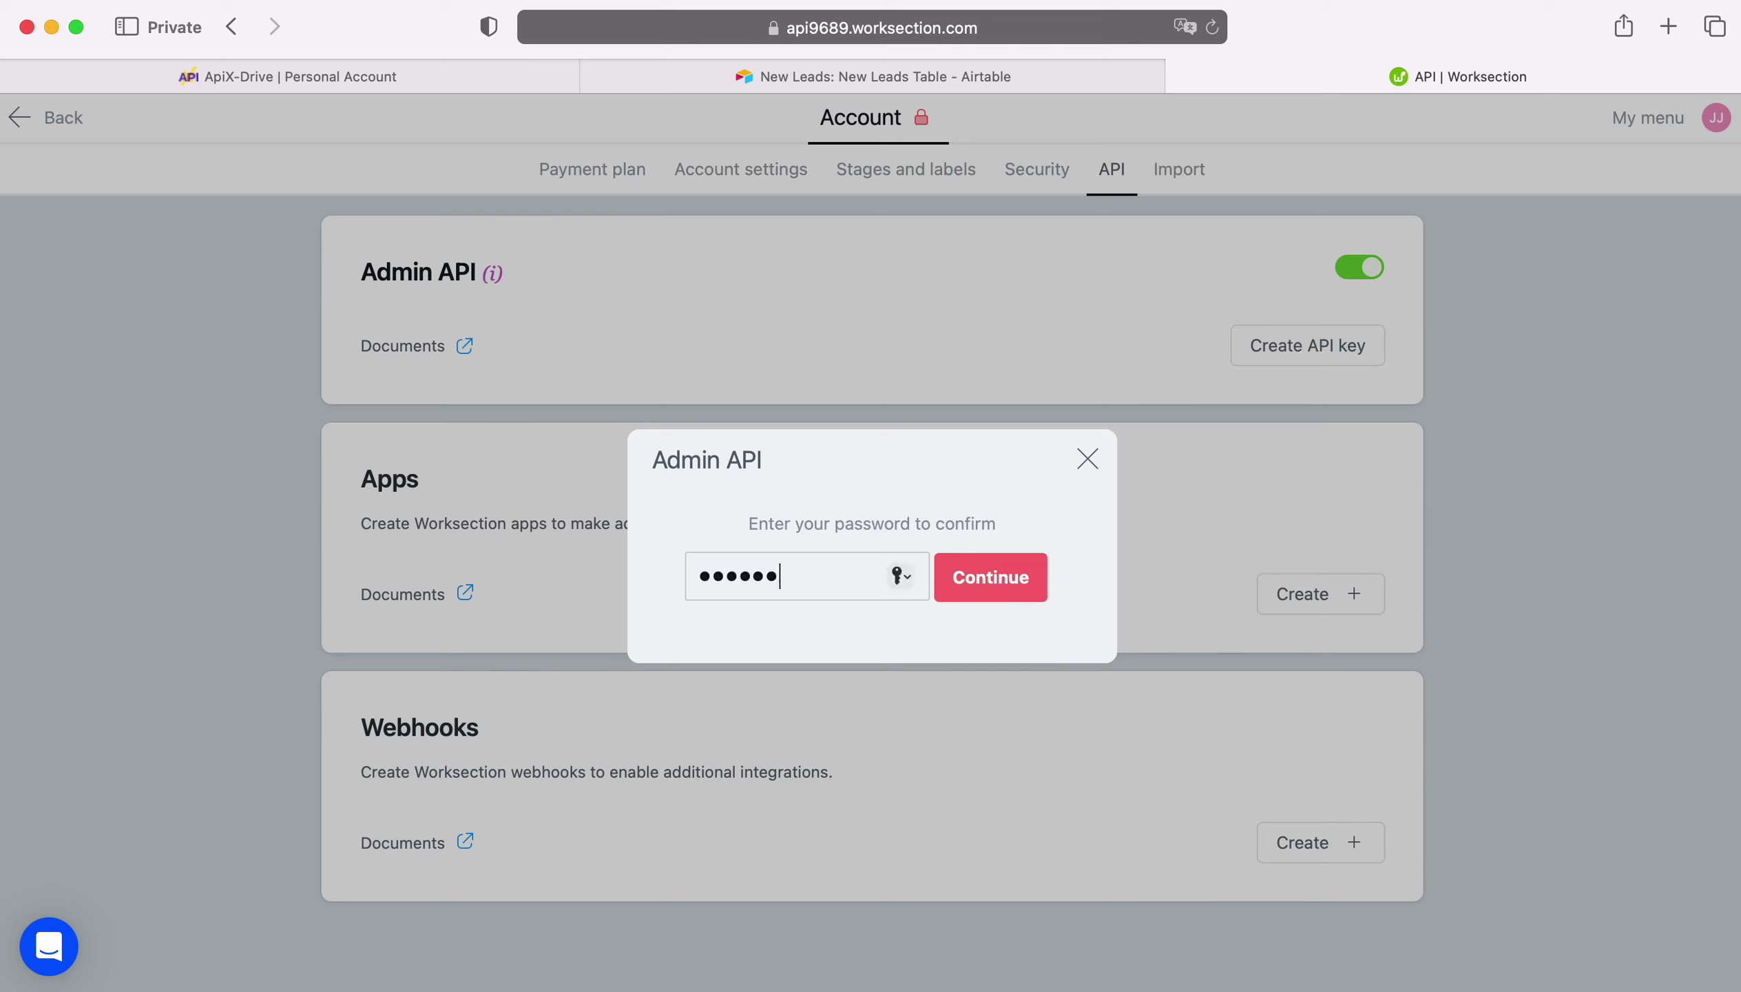
pyautogui.click(1014, 587)
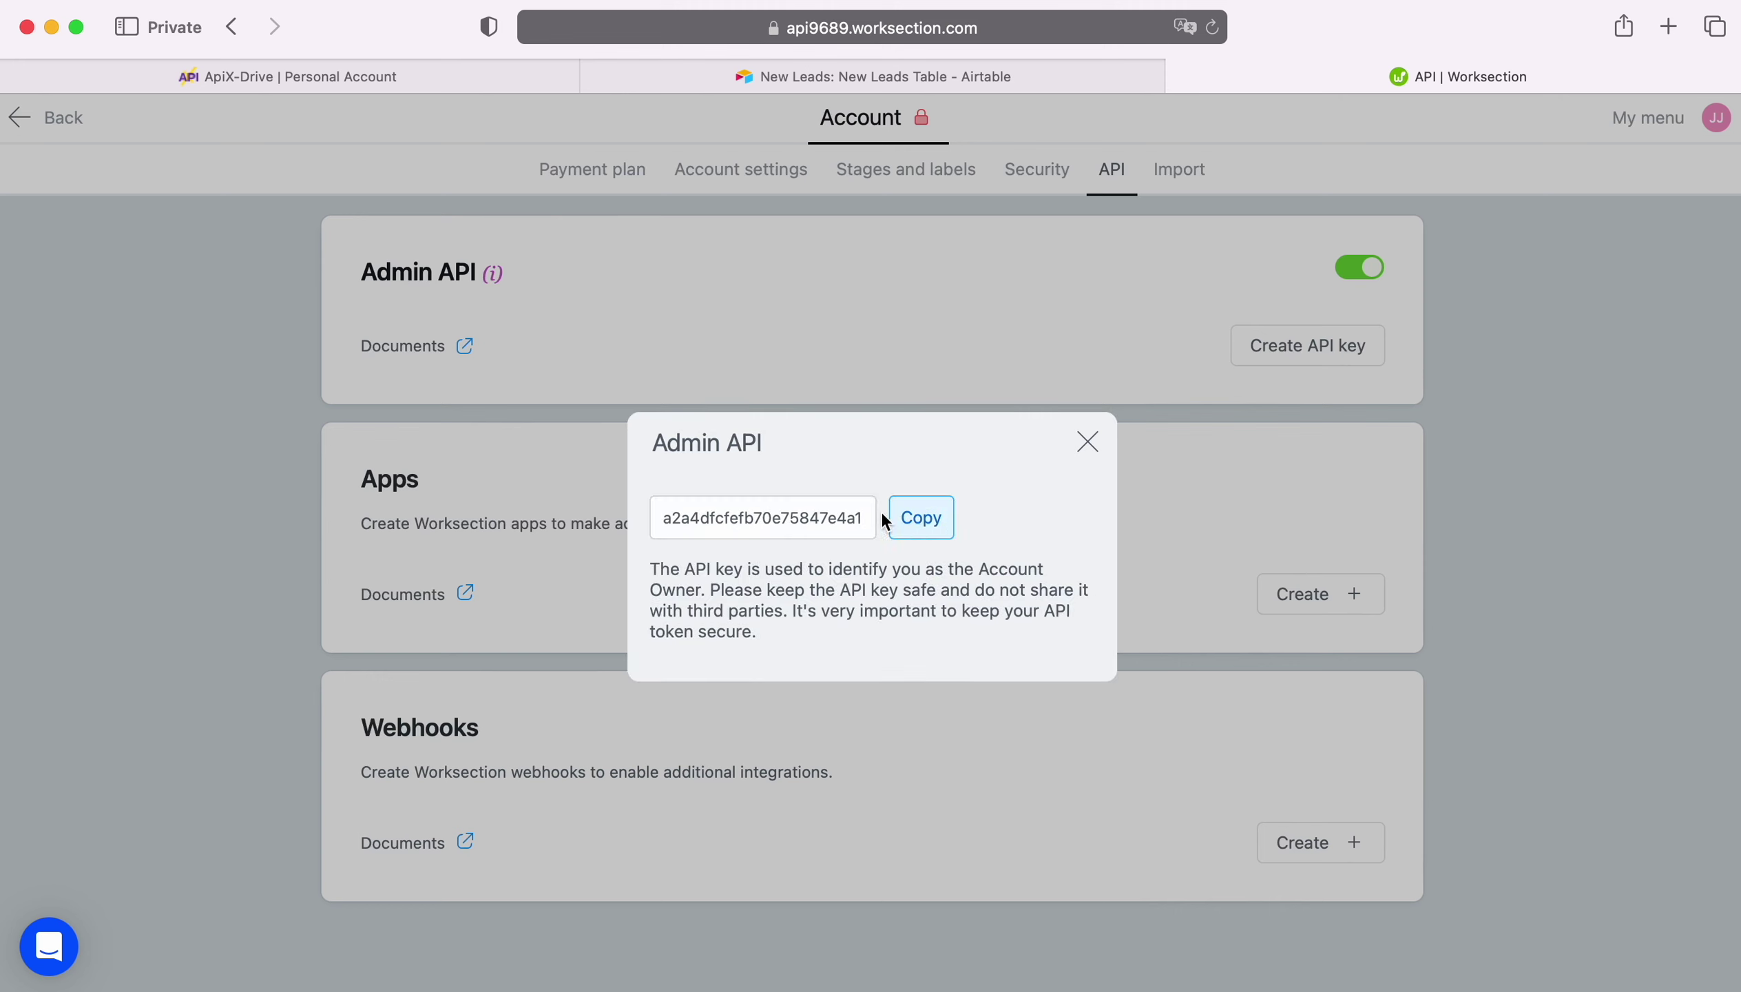
pyautogui.click(922, 525)
pyautogui.click(923, 525)
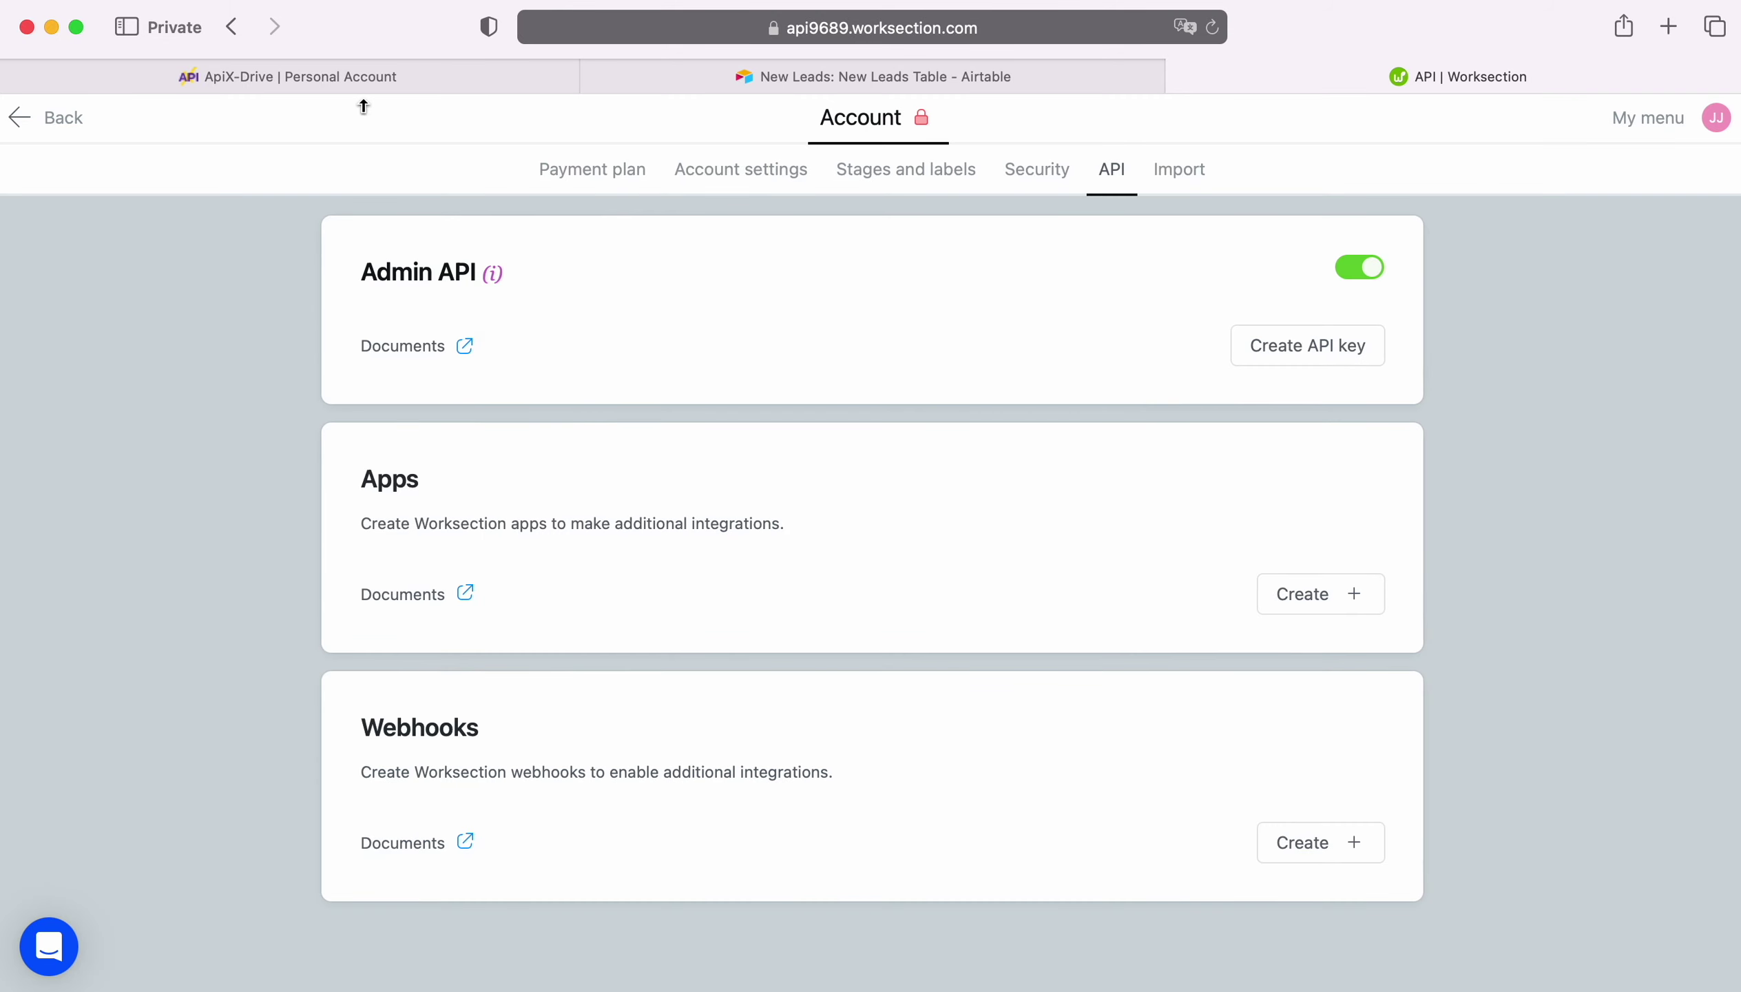
# Switch back to ApiX-Drive and paste the copied key as the API Key in the connection setup
pyautogui.click(361, 77)
pyautogui.rightClick(694, 570)
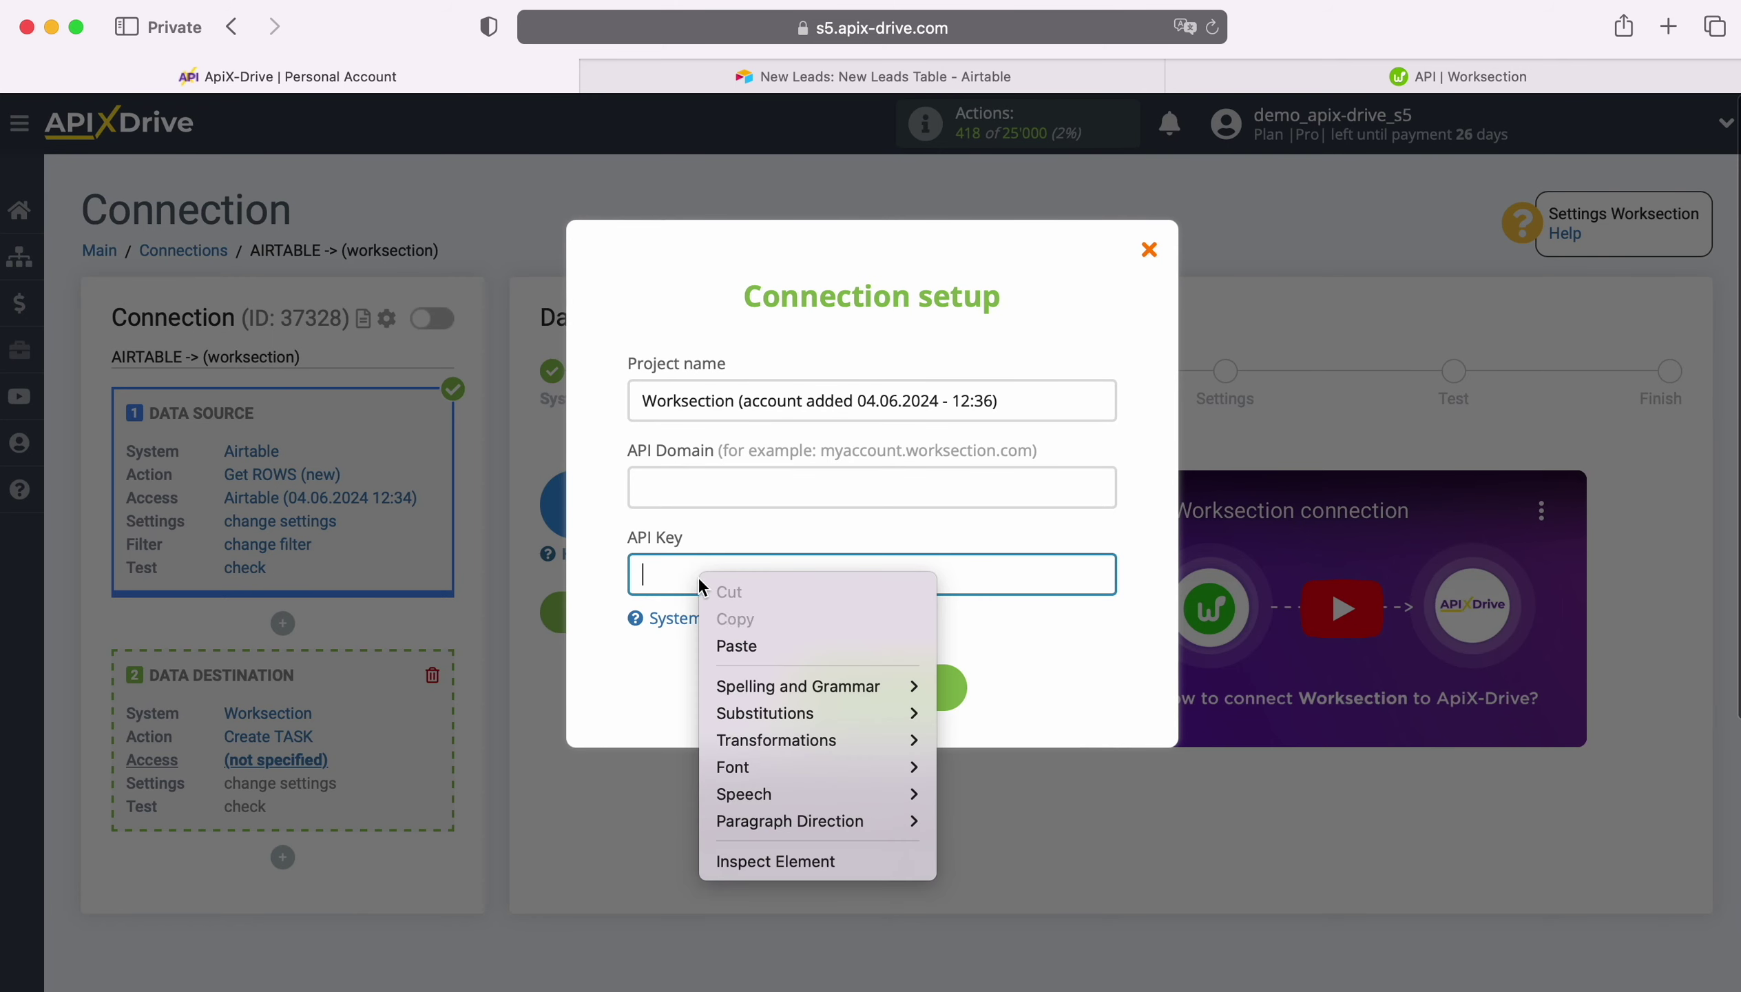
pyautogui.click(755, 643)
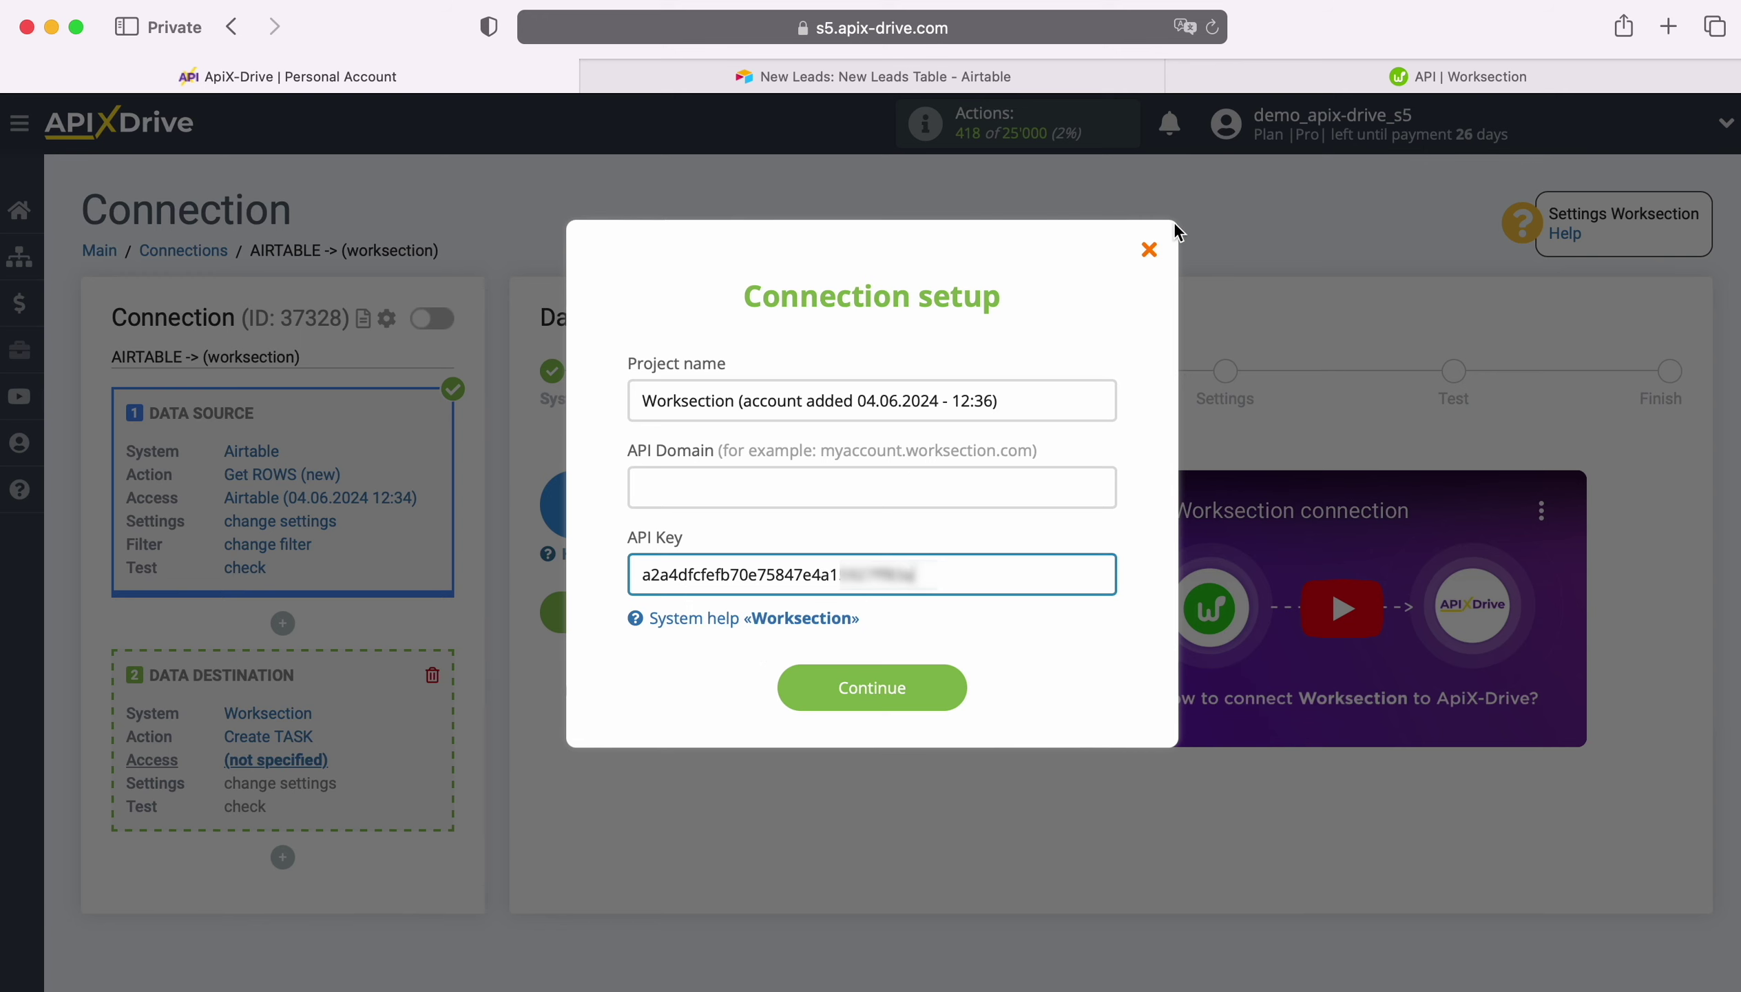
# Switch to Worksection and copy only the domain api9689.worksection.com from the page address
pyautogui.click(1385, 77)
pyautogui.click(1077, 27)
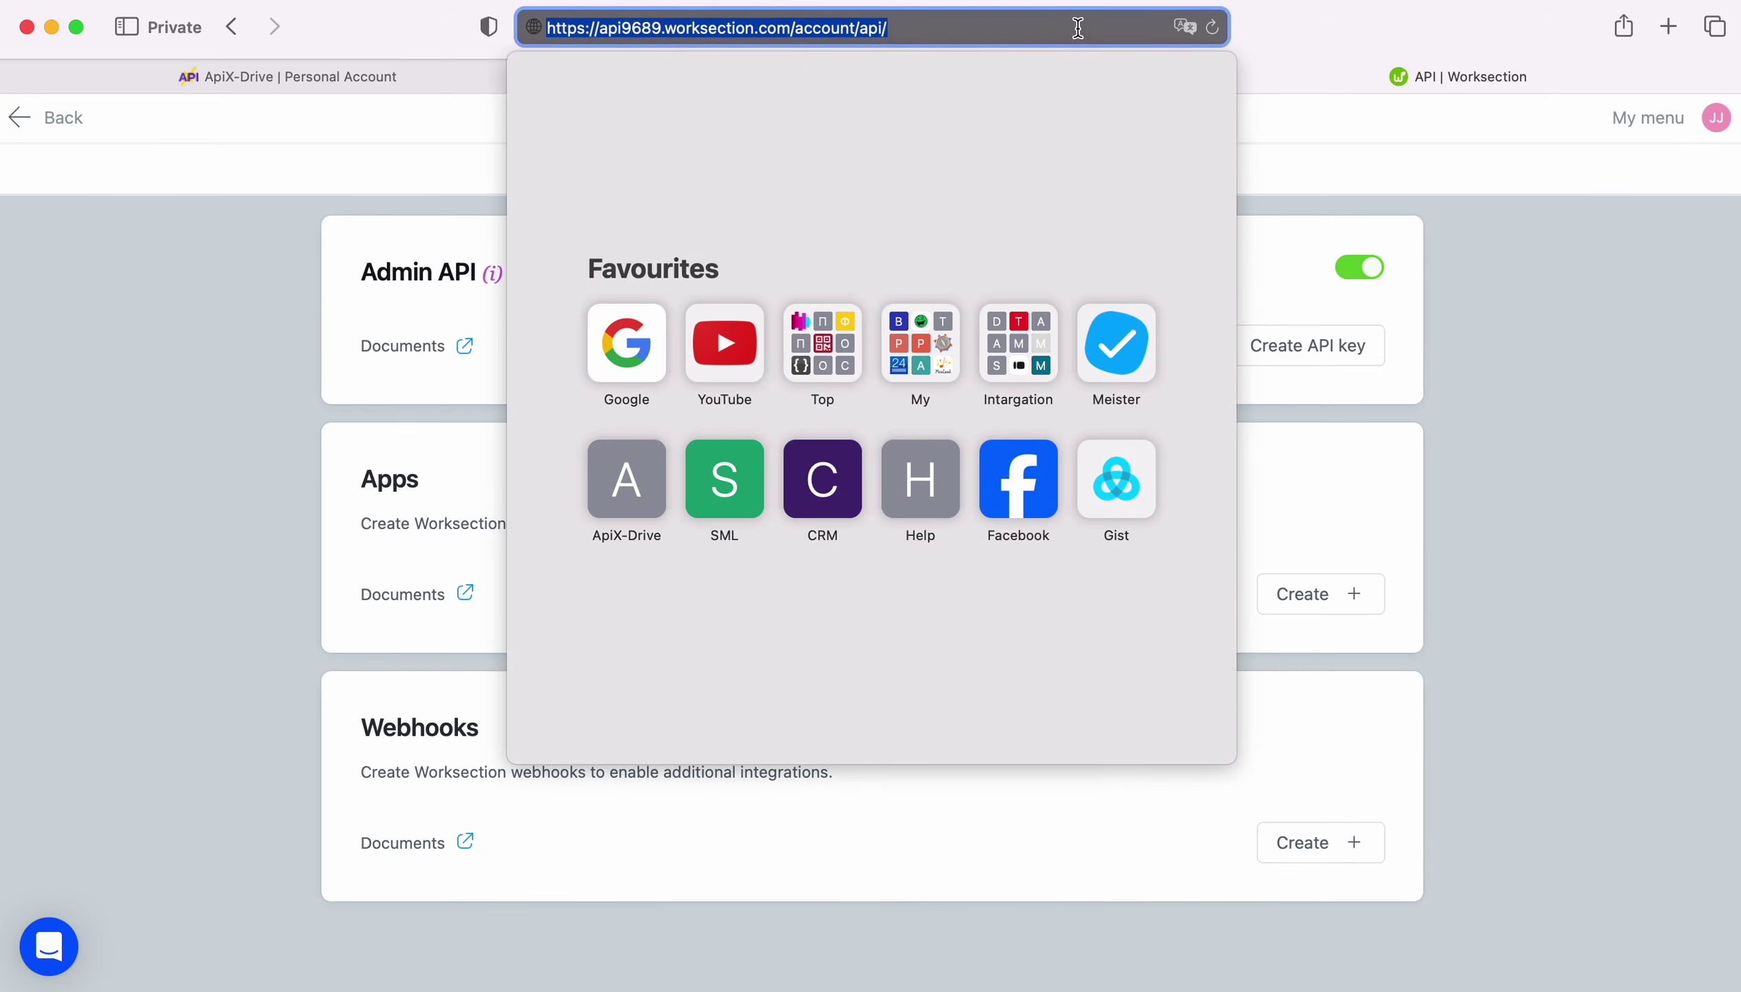
pyautogui.click(1078, 28)
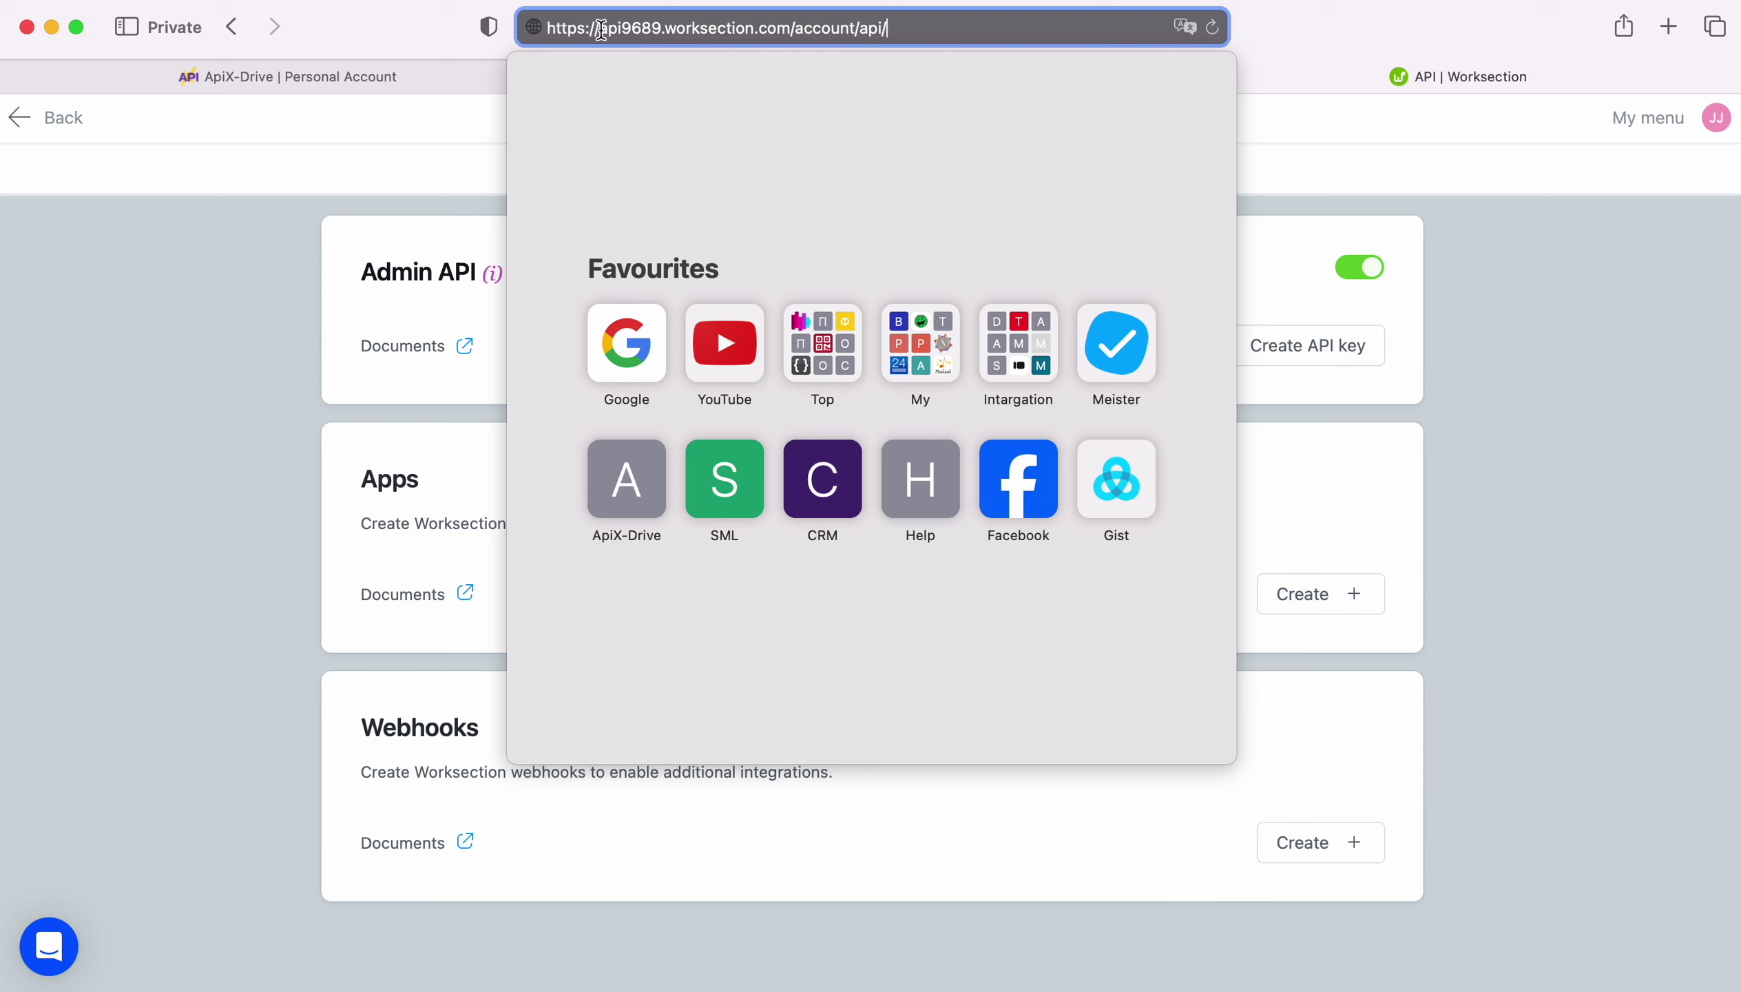
pyautogui.moveTo(598, 27); pyautogui.dragTo(793, 27)
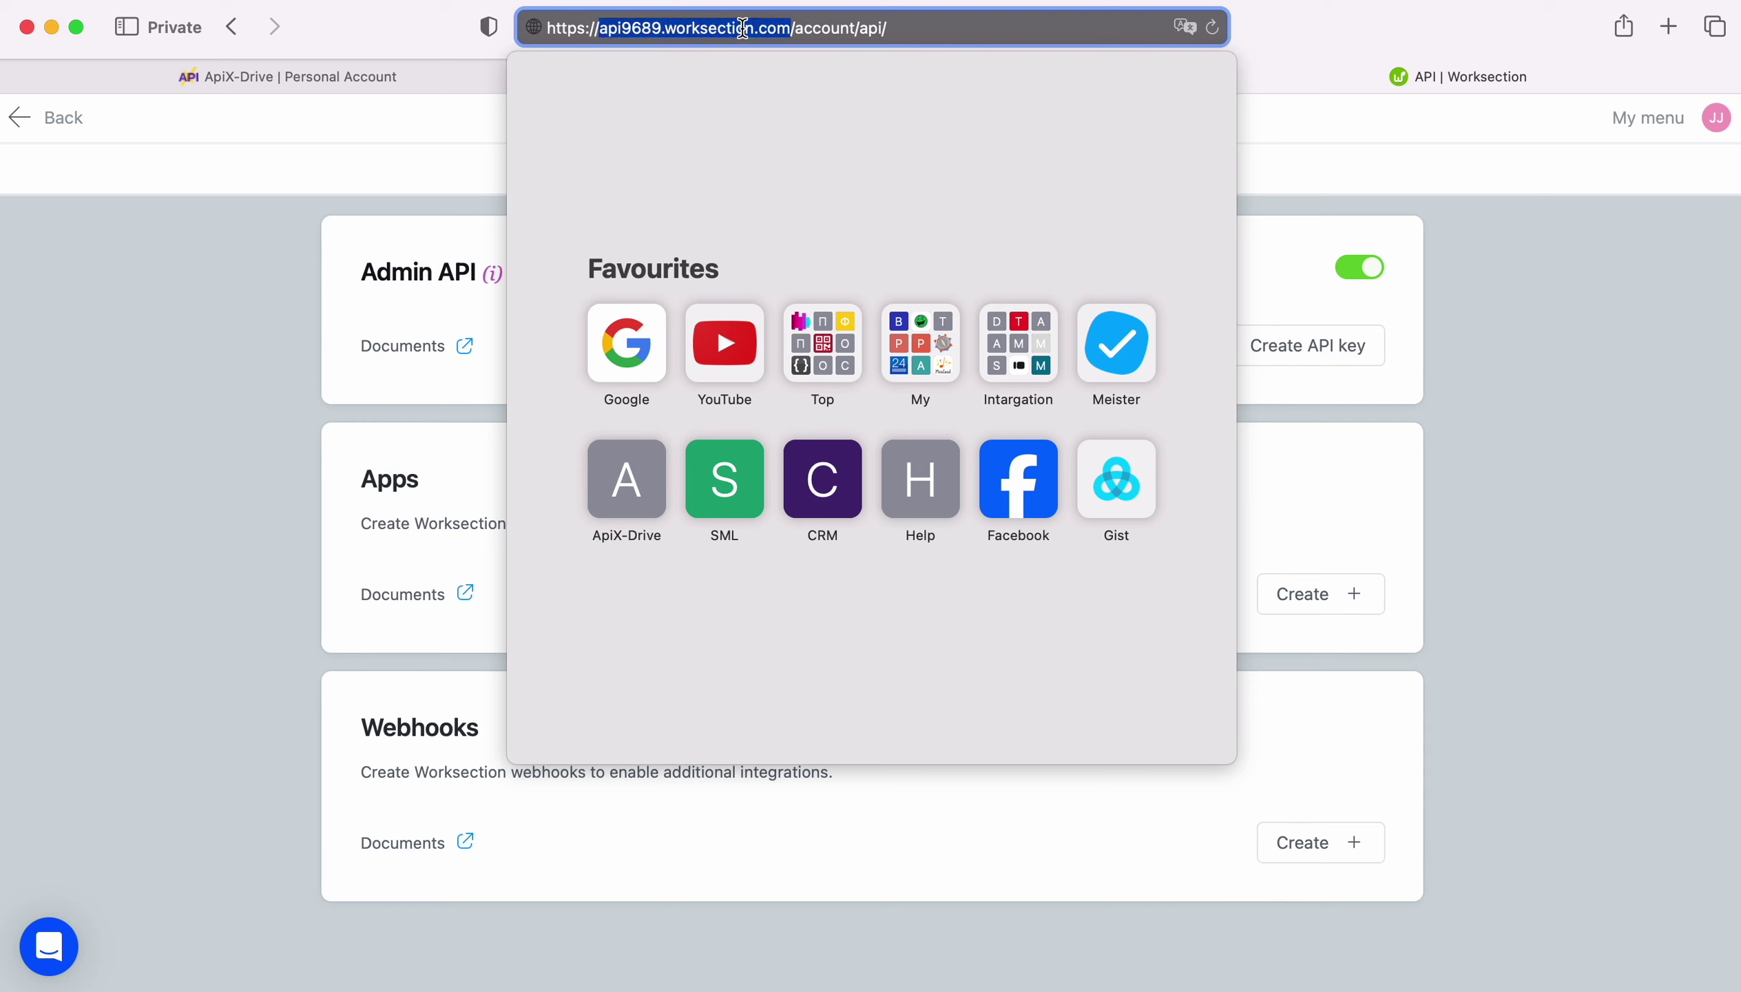
pyautogui.rightClick(745, 27)
pyautogui.click(780, 69)
# In ApiX-Drive, set the API Domain to api9689.worksection.com, save the account and continue to the destination settings
pyautogui.click(433, 68)
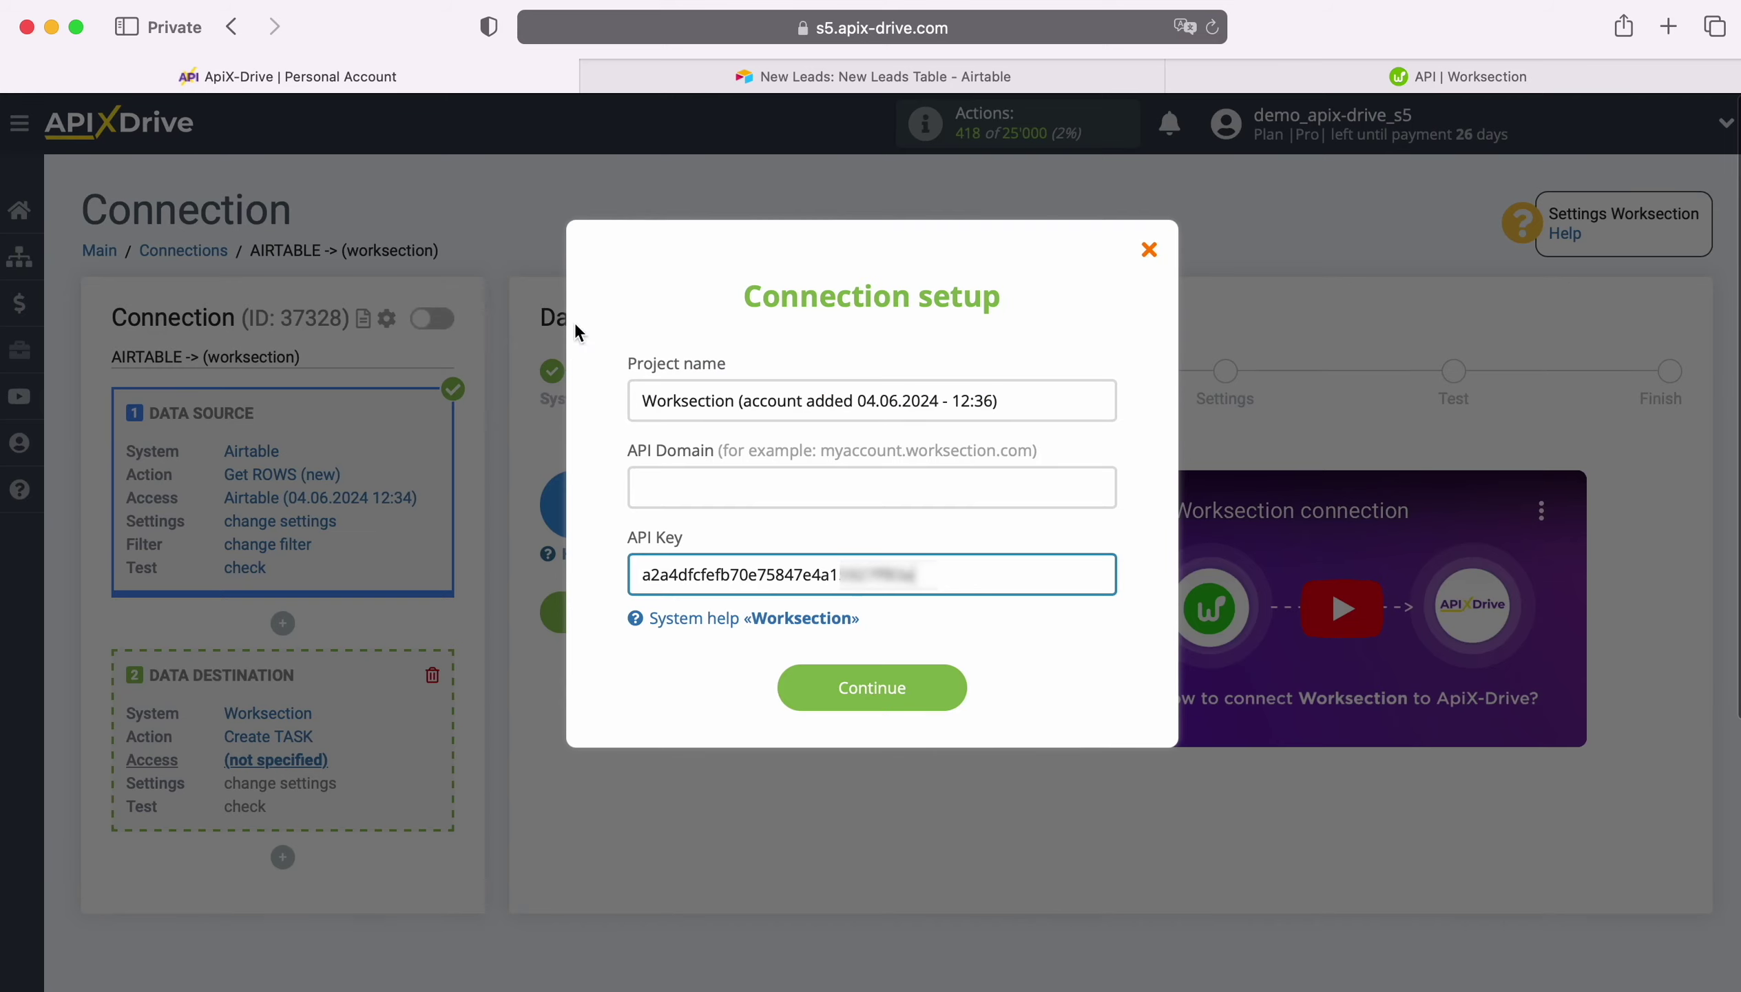
pyautogui.rightClick(720, 492)
pyautogui.click(755, 545)
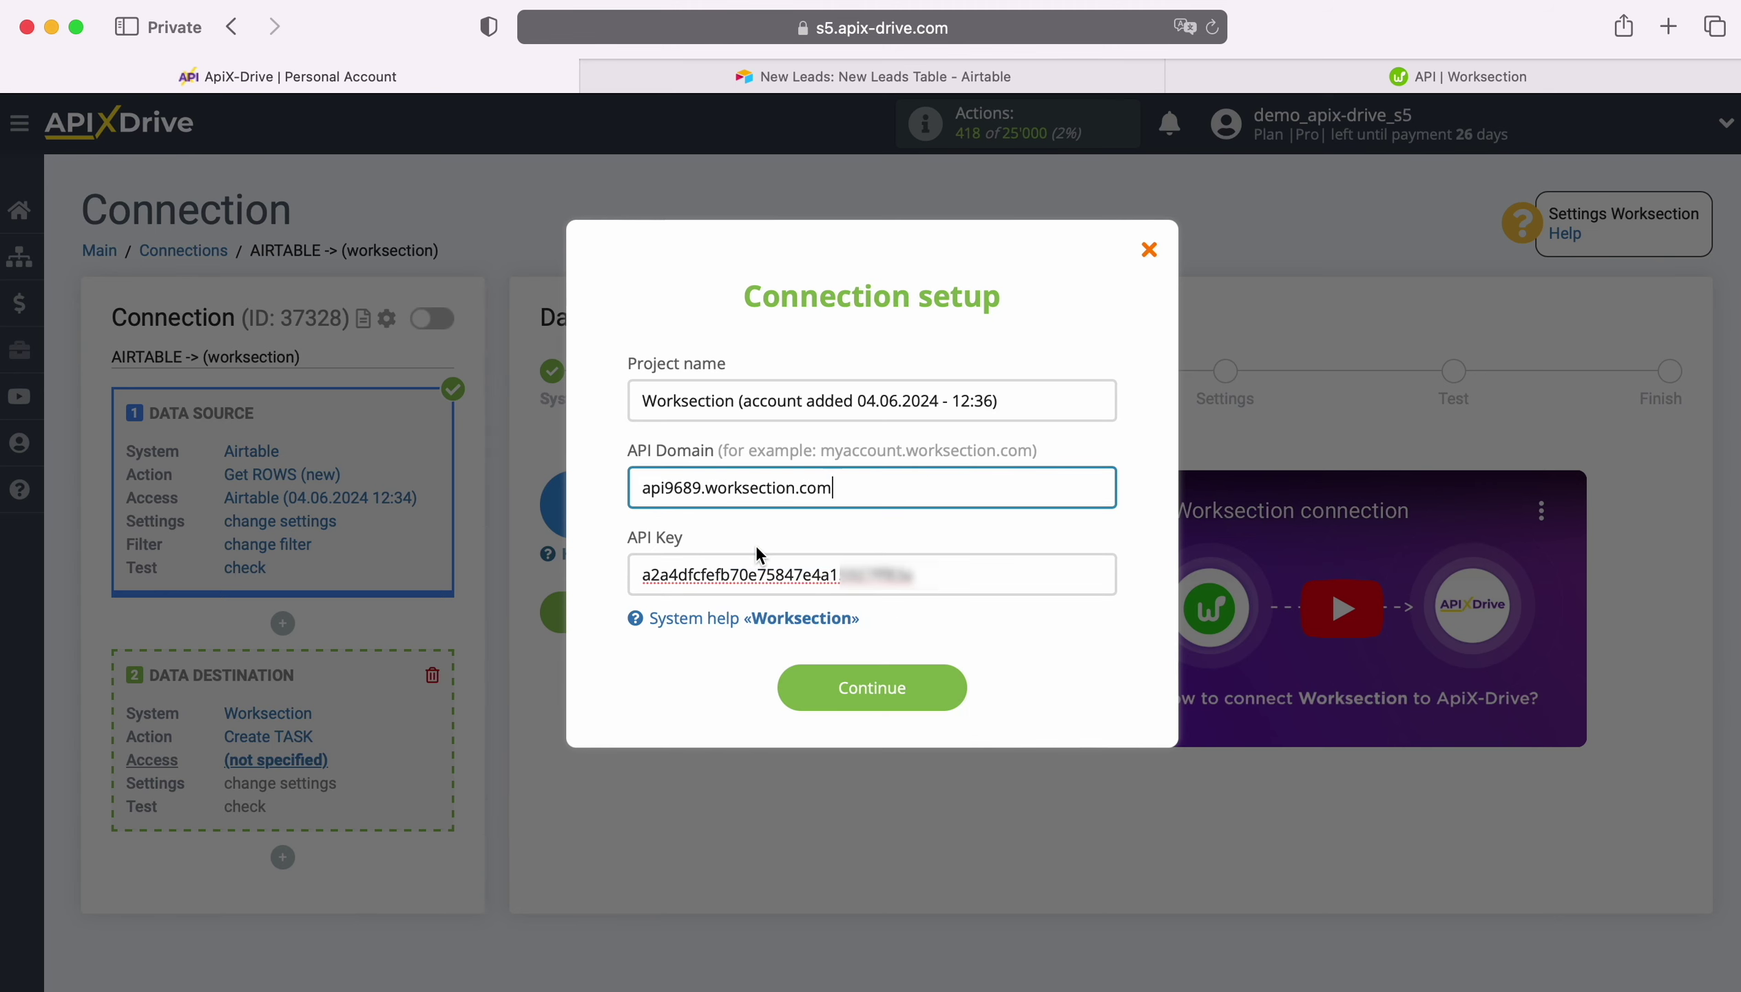
pyautogui.click(956, 686)
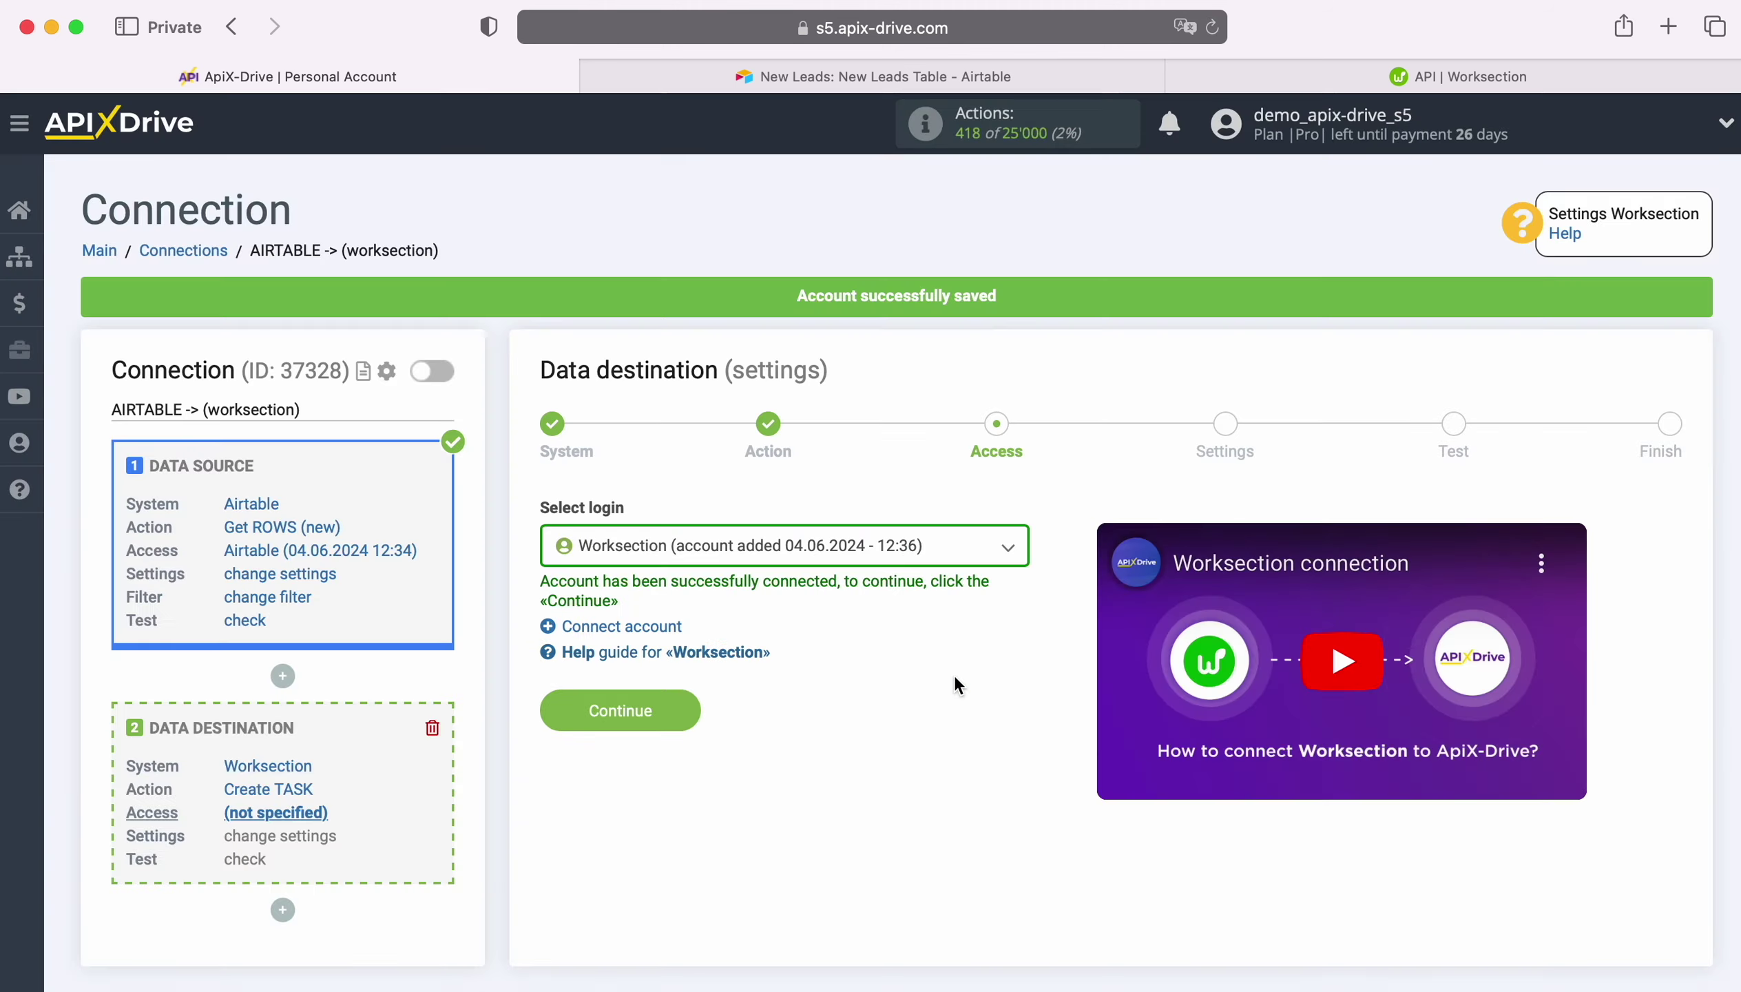
pyautogui.click(684, 705)
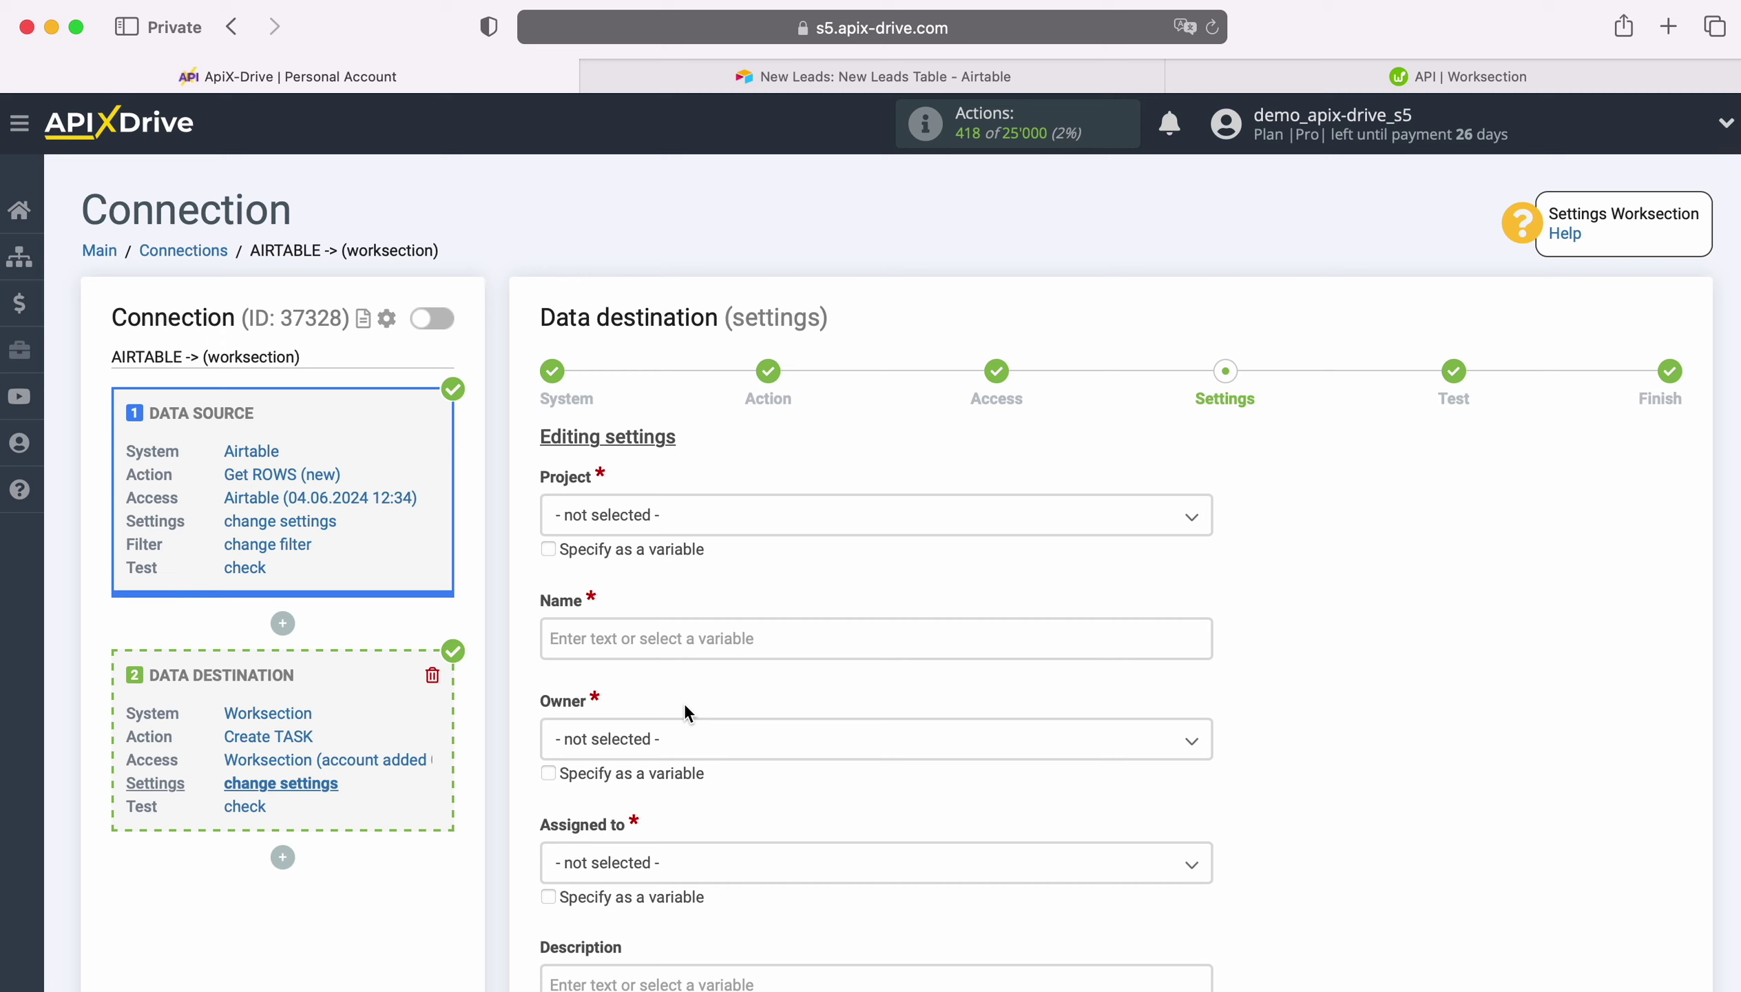
# Set the task's project to ApiX-Drive and insert the Airtable Name variable as the task name
pyautogui.click(684, 514)
pyautogui.click(602, 637)
pyautogui.click(630, 629)
pyautogui.scroll(-5, 797, 633)
pyautogui.scroll(-3, 1035, 622)
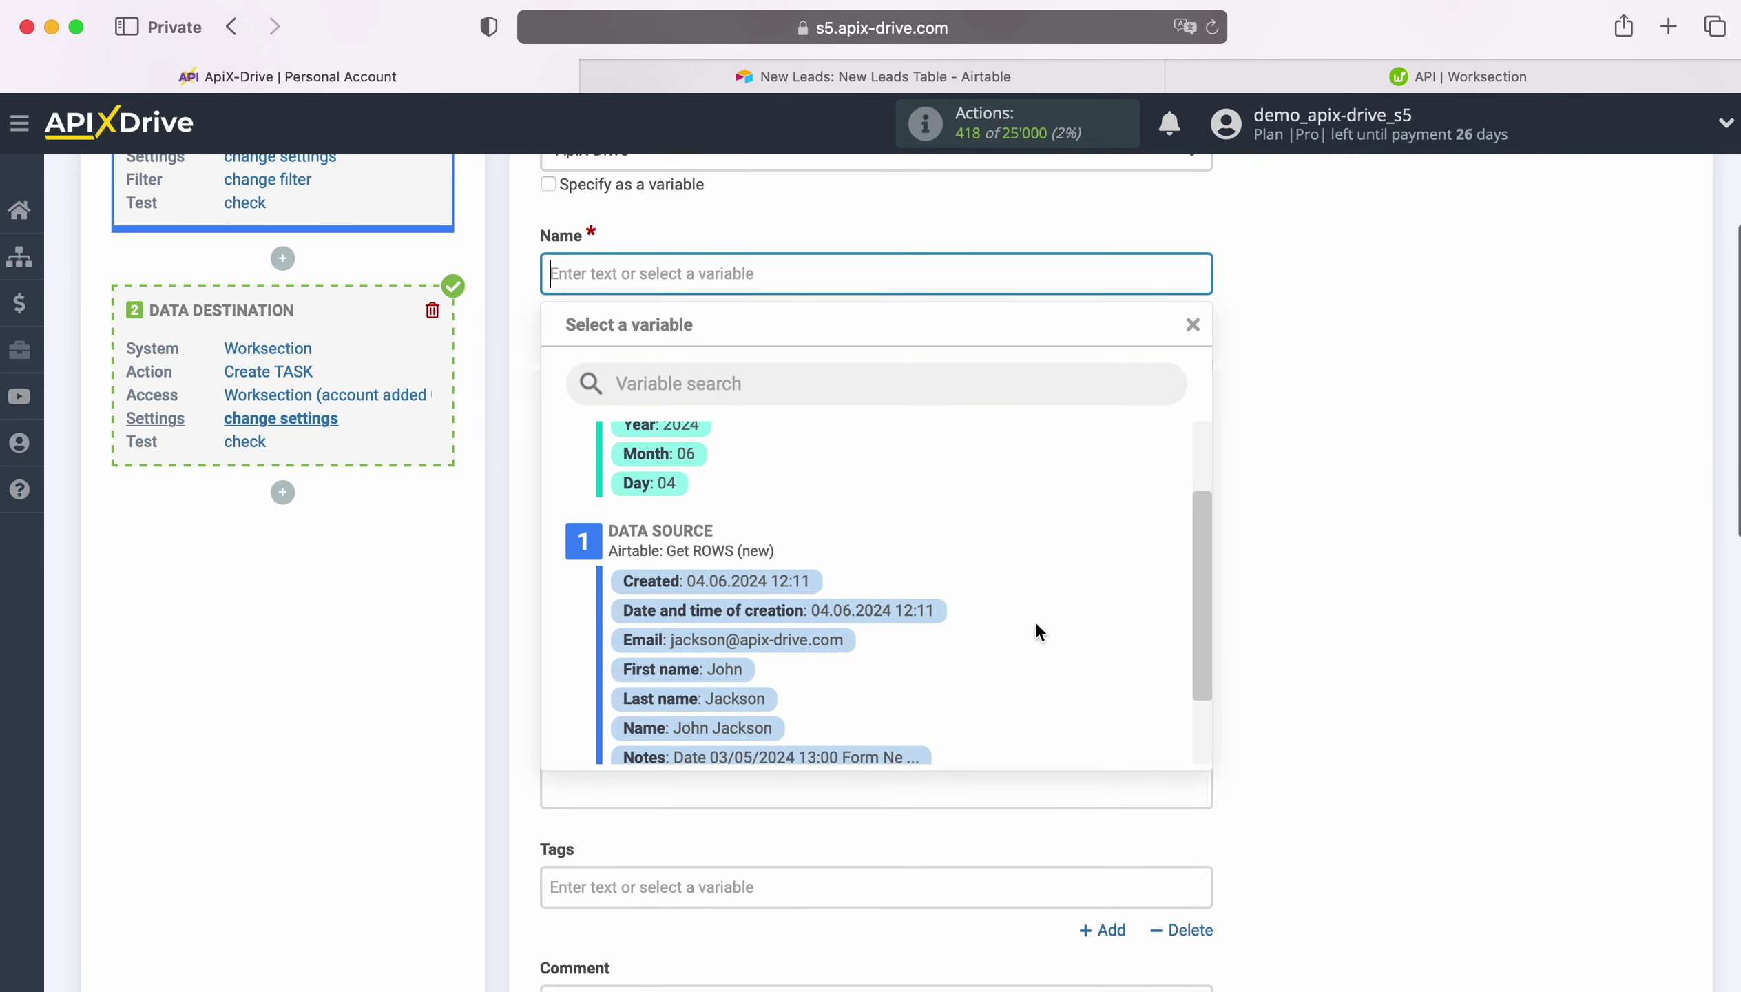
pyautogui.scroll(-1, 1035, 622)
pyautogui.click(748, 695)
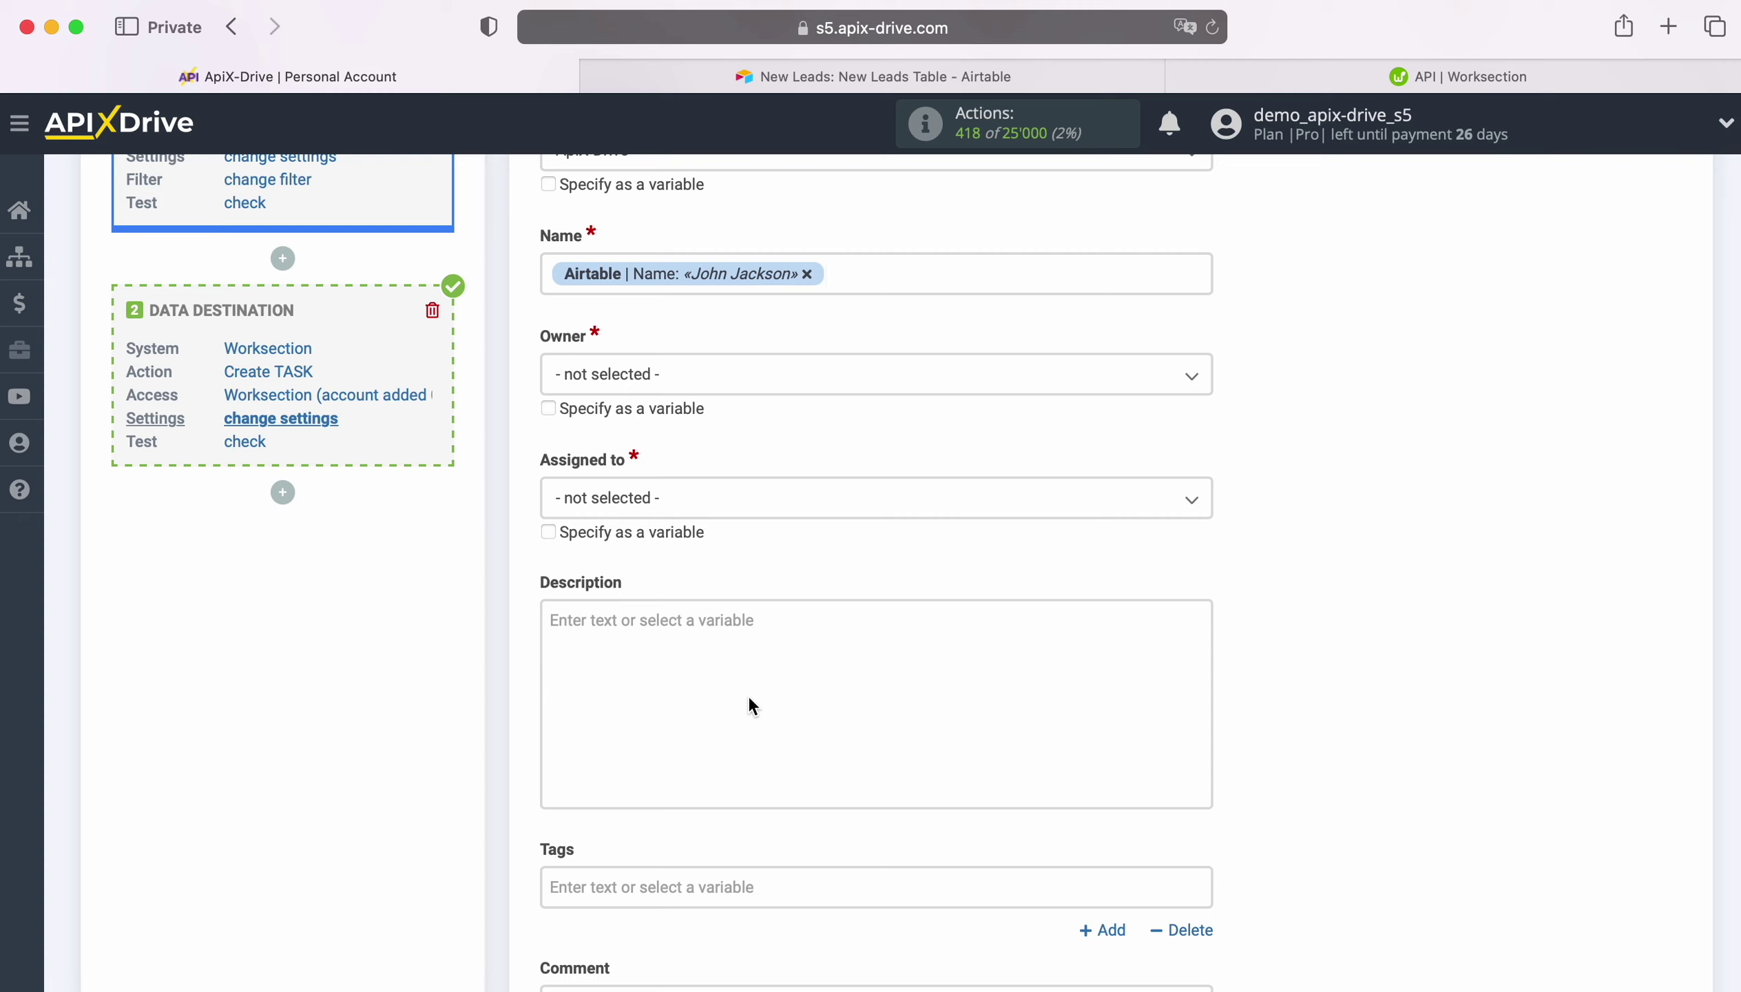
# Add the text "New Row from AirTable" before the Airtable variable in the task name
pyautogui.click(549, 274)
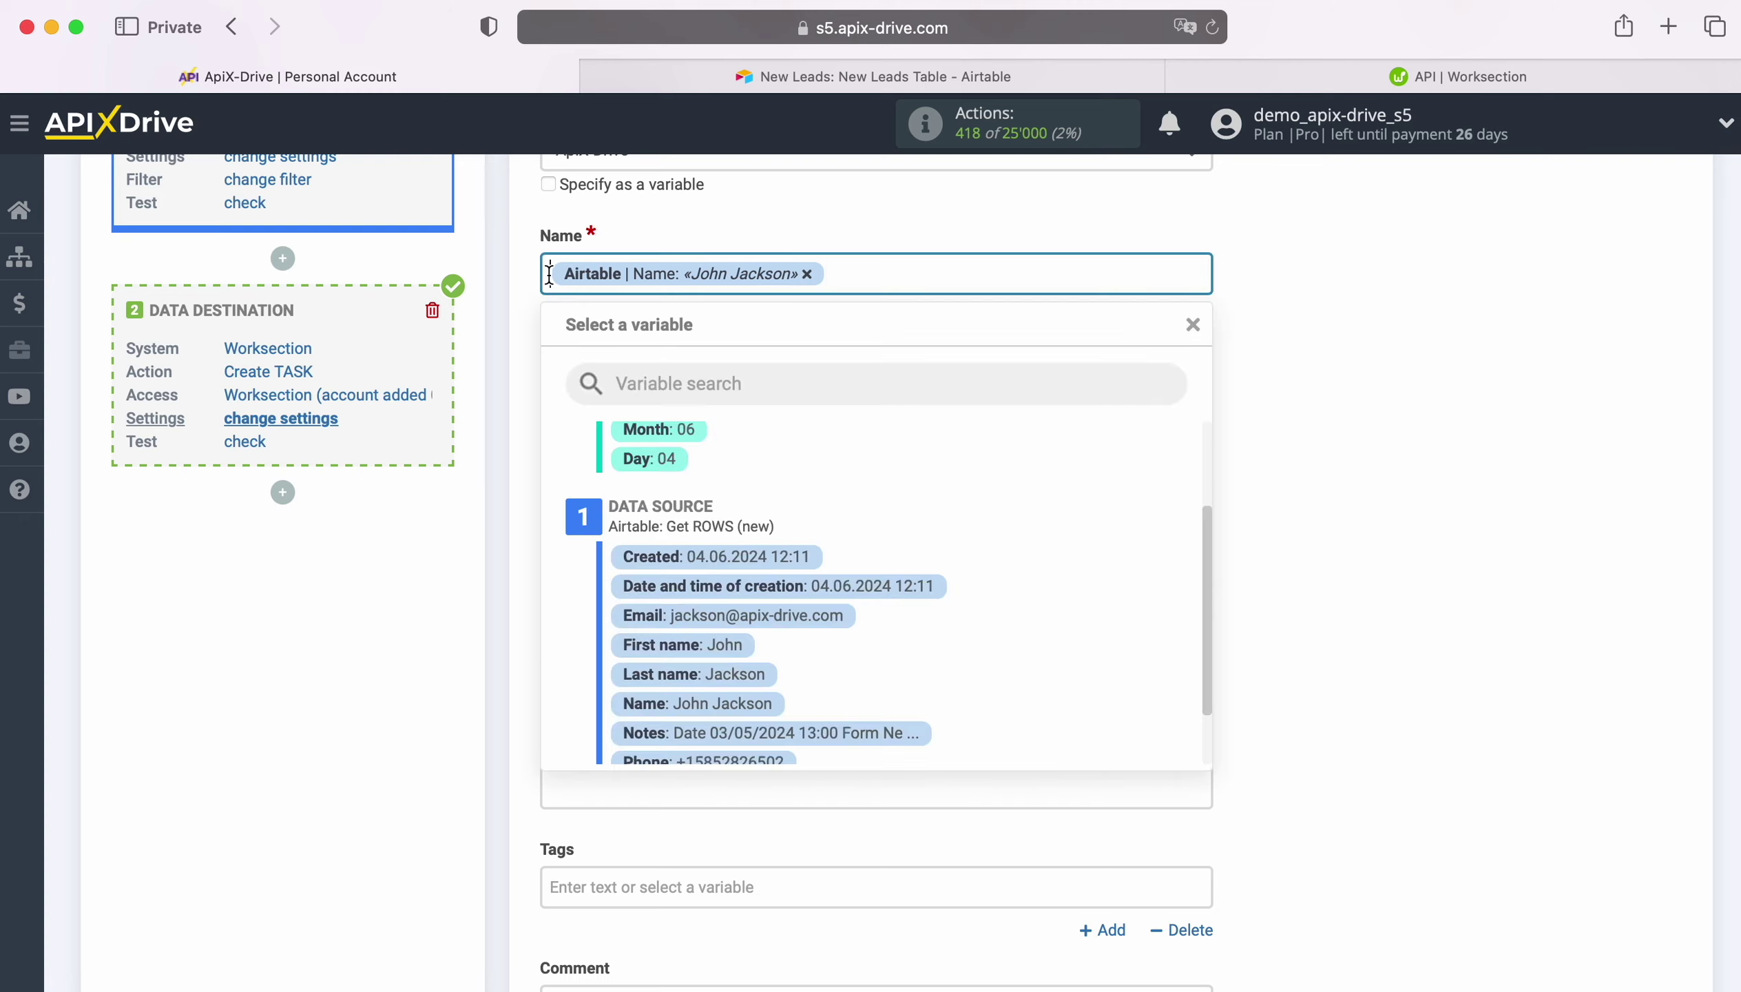
pyautogui.write('New Row ')
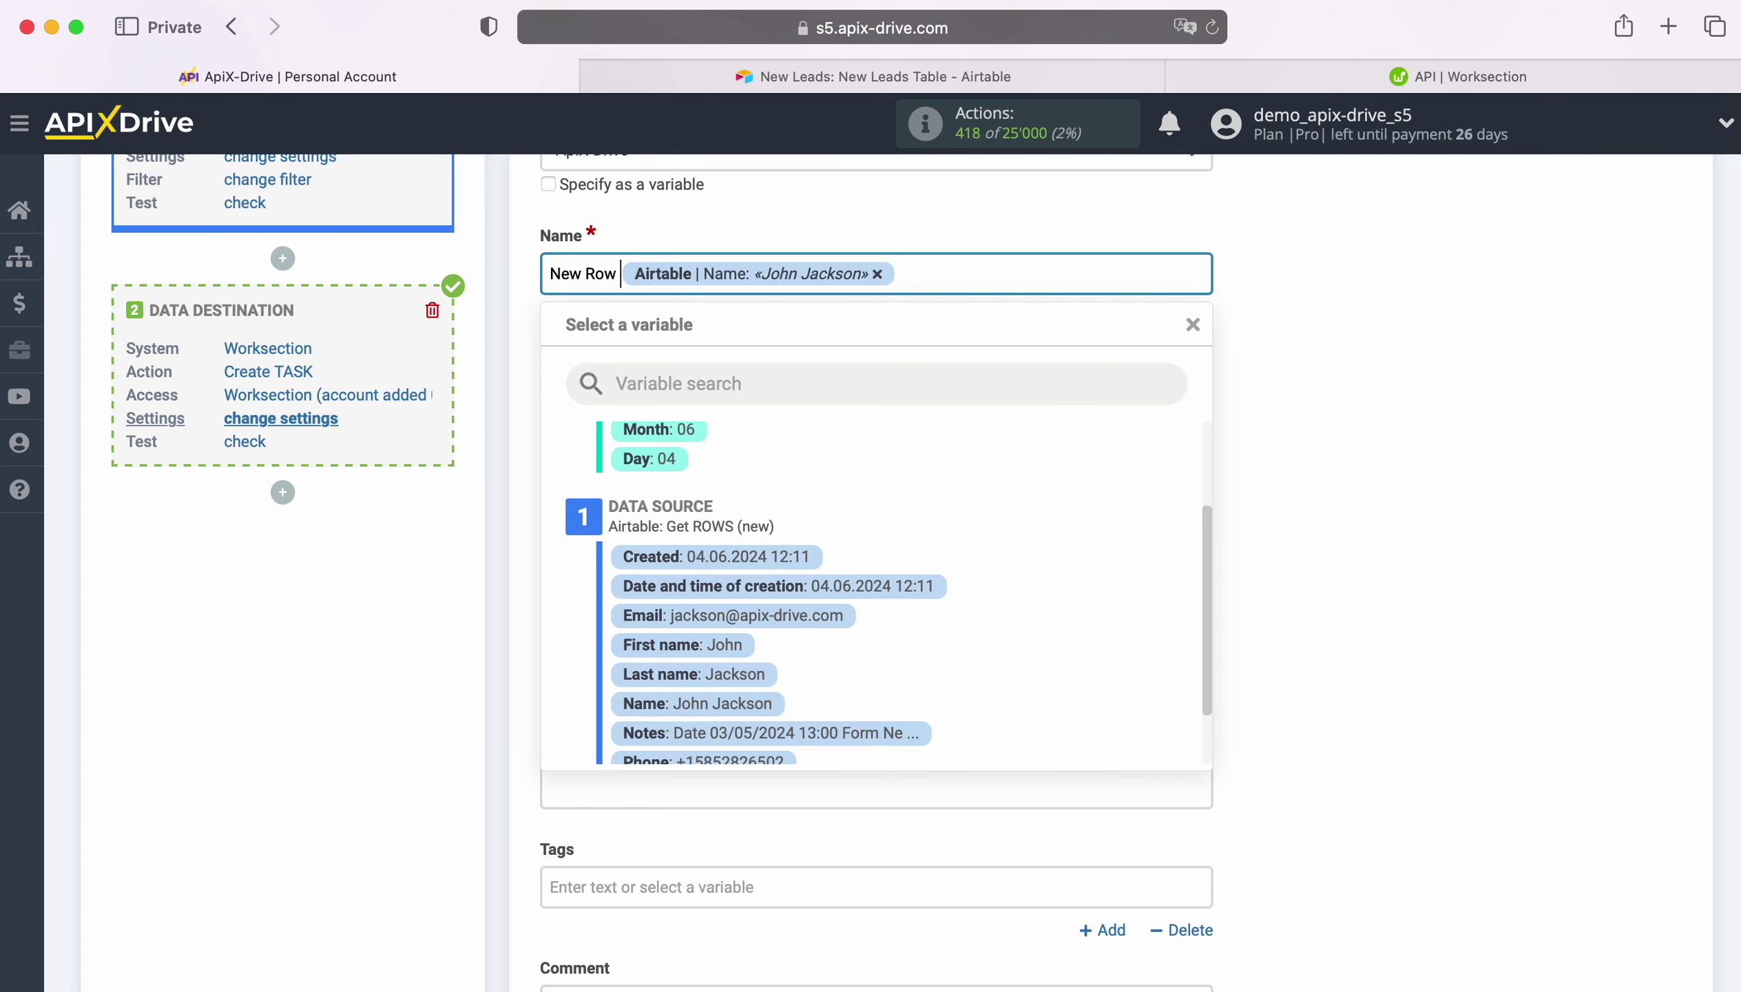
pyautogui.write('from AirTabl')
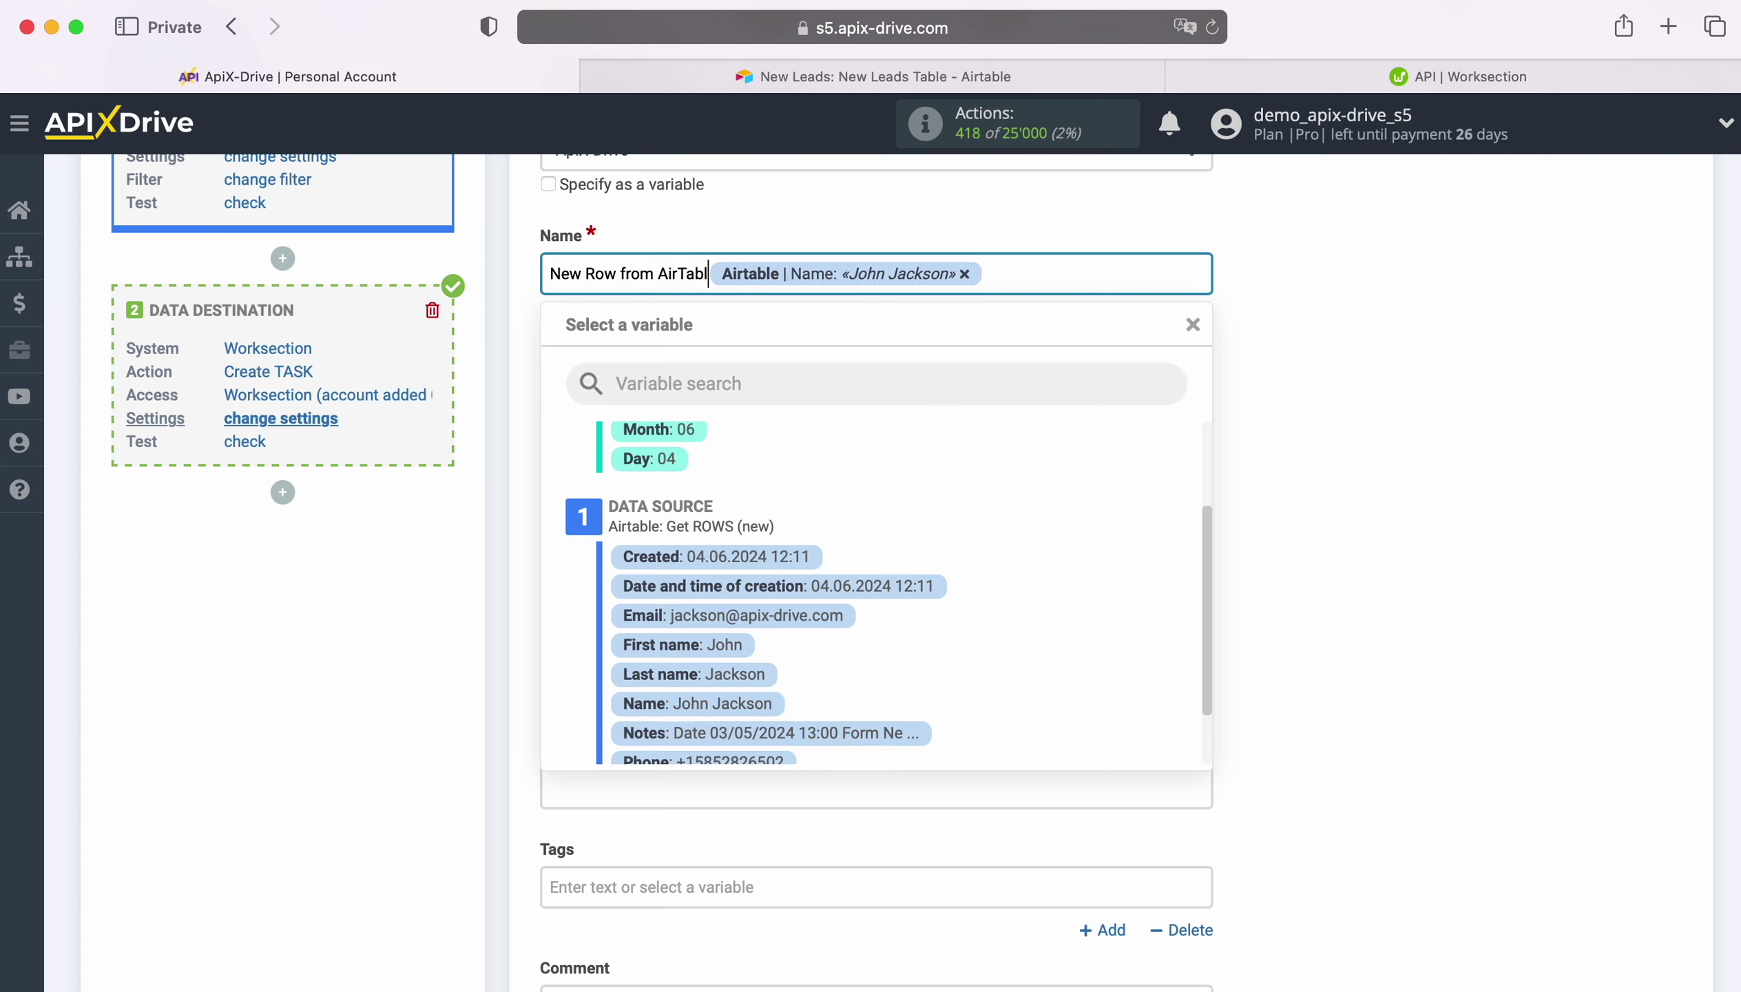
pyautogui.write('e')
pyautogui.click(494, 373)
# Choose the listed account user as the task owner and assign the task to Any employee
pyautogui.click(680, 374)
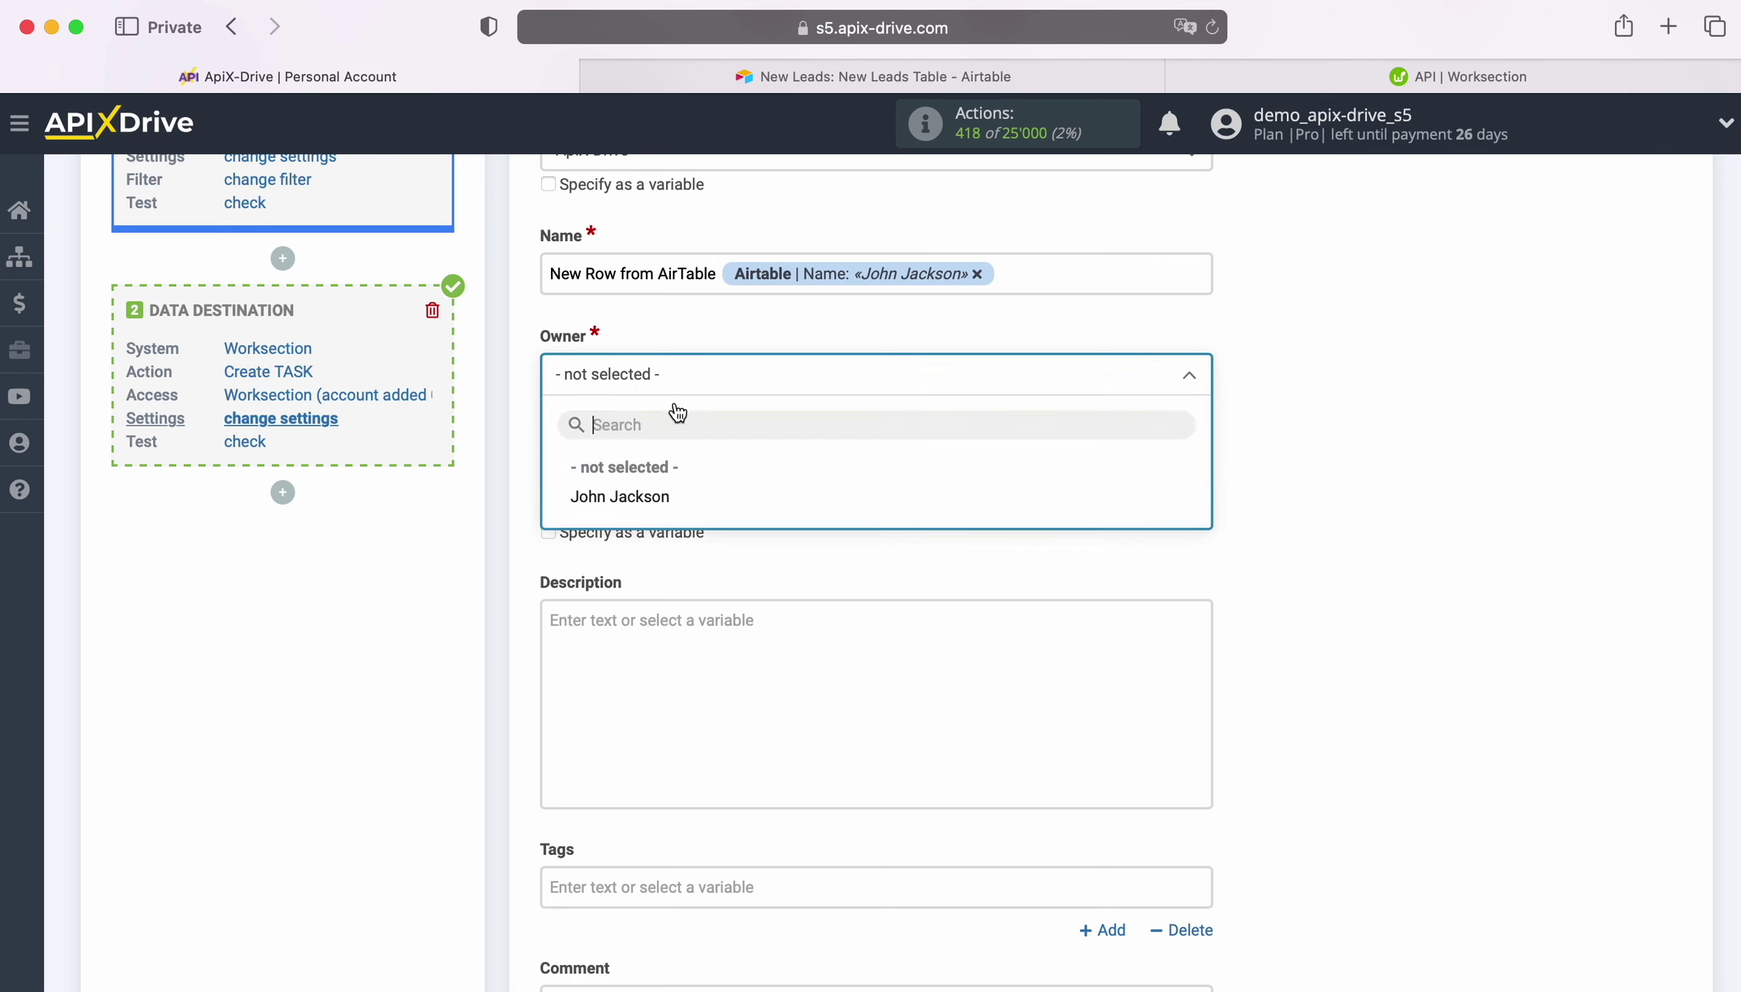
pyautogui.click(639, 499)
pyautogui.click(666, 504)
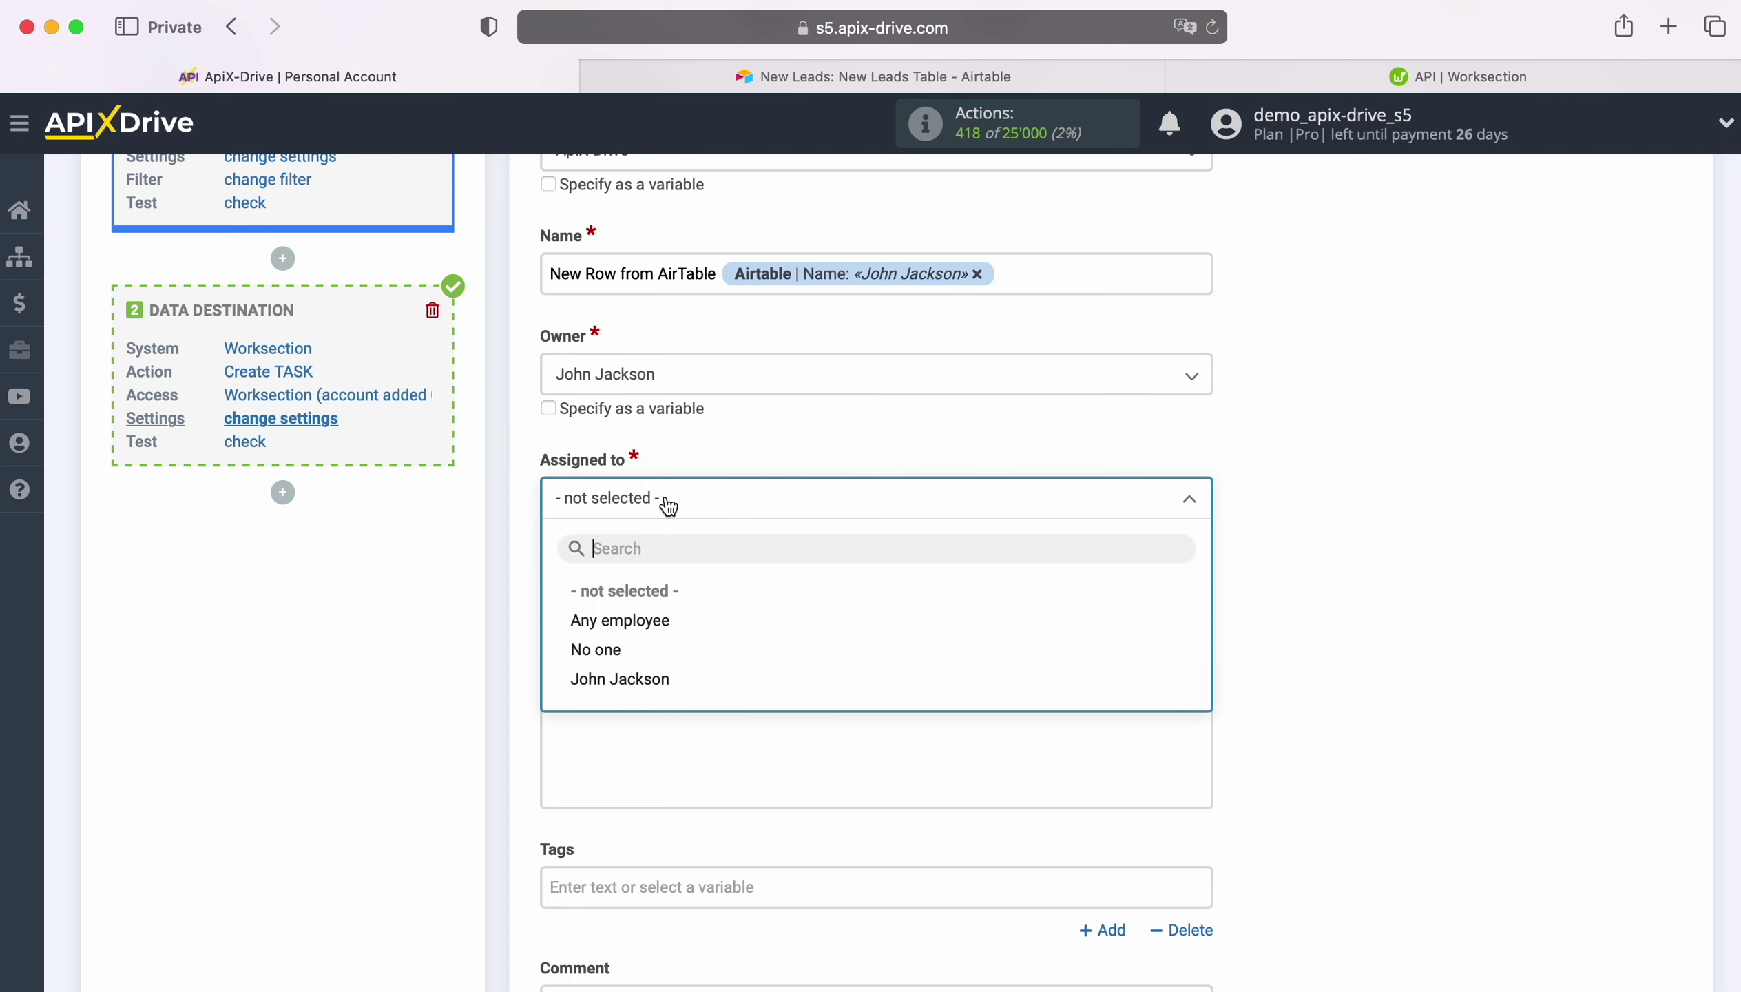
pyautogui.click(621, 622)
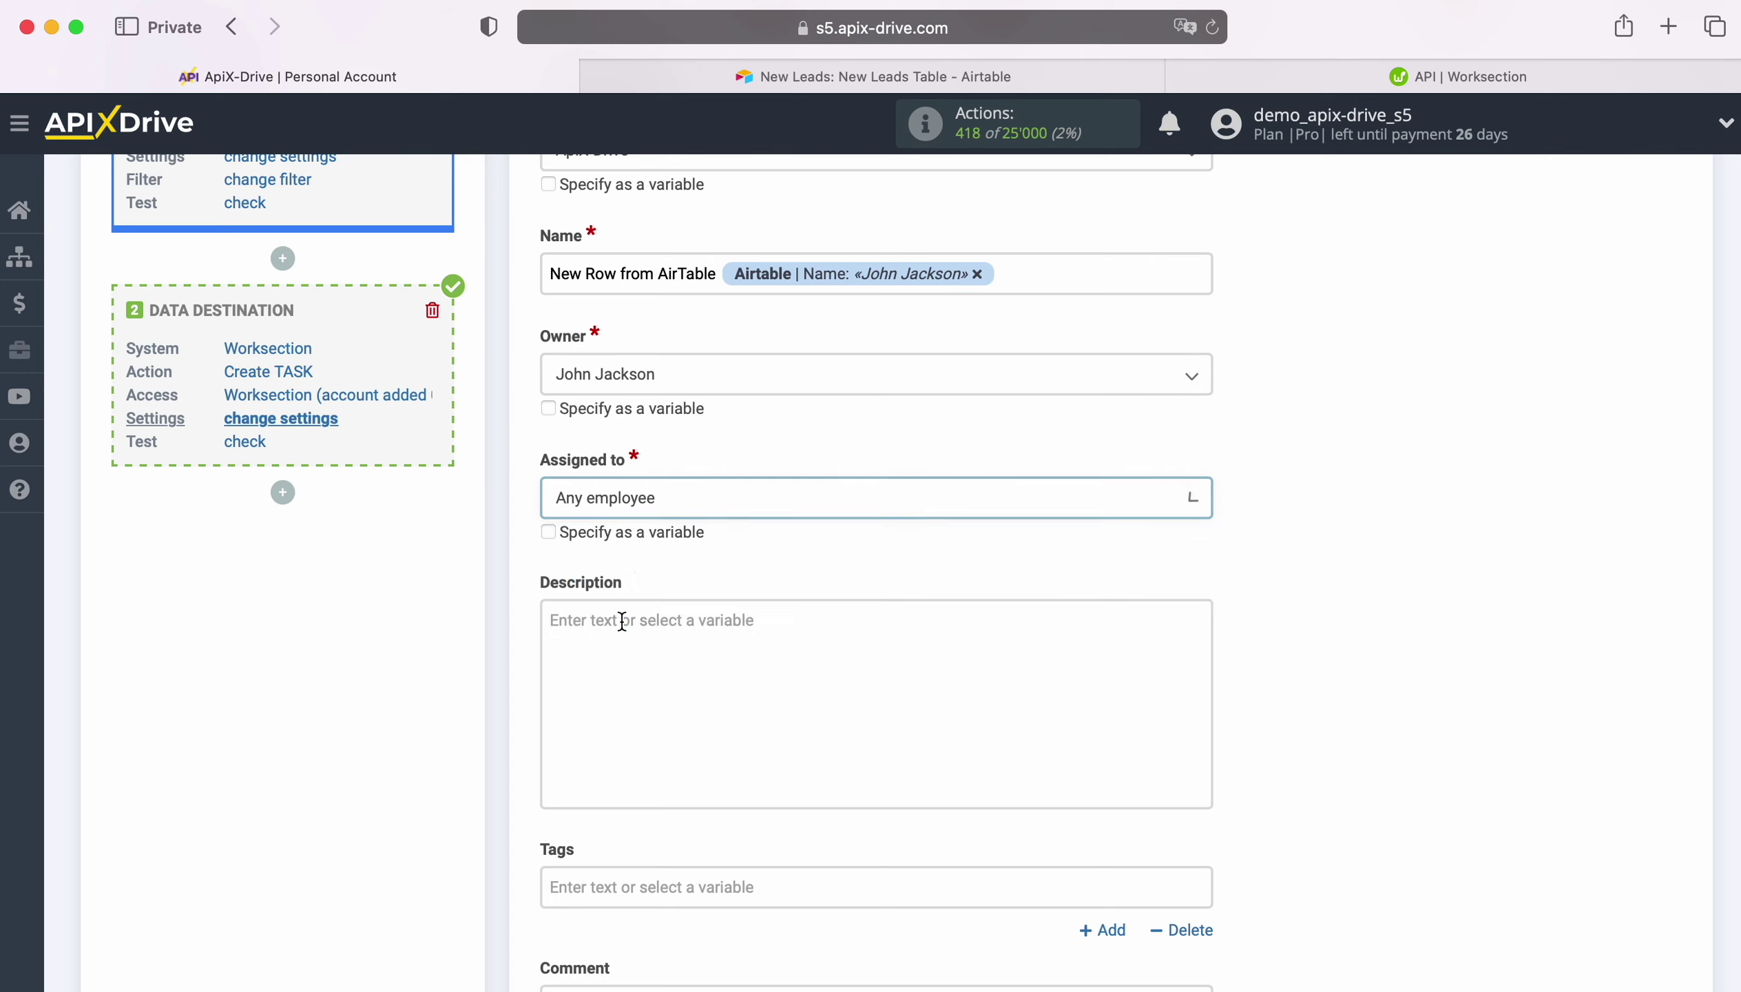
# Start the task description with the label "Date" followed by the Airtable Created variable
pyautogui.scroll(-3, 622, 622)
pyautogui.click(636, 478)
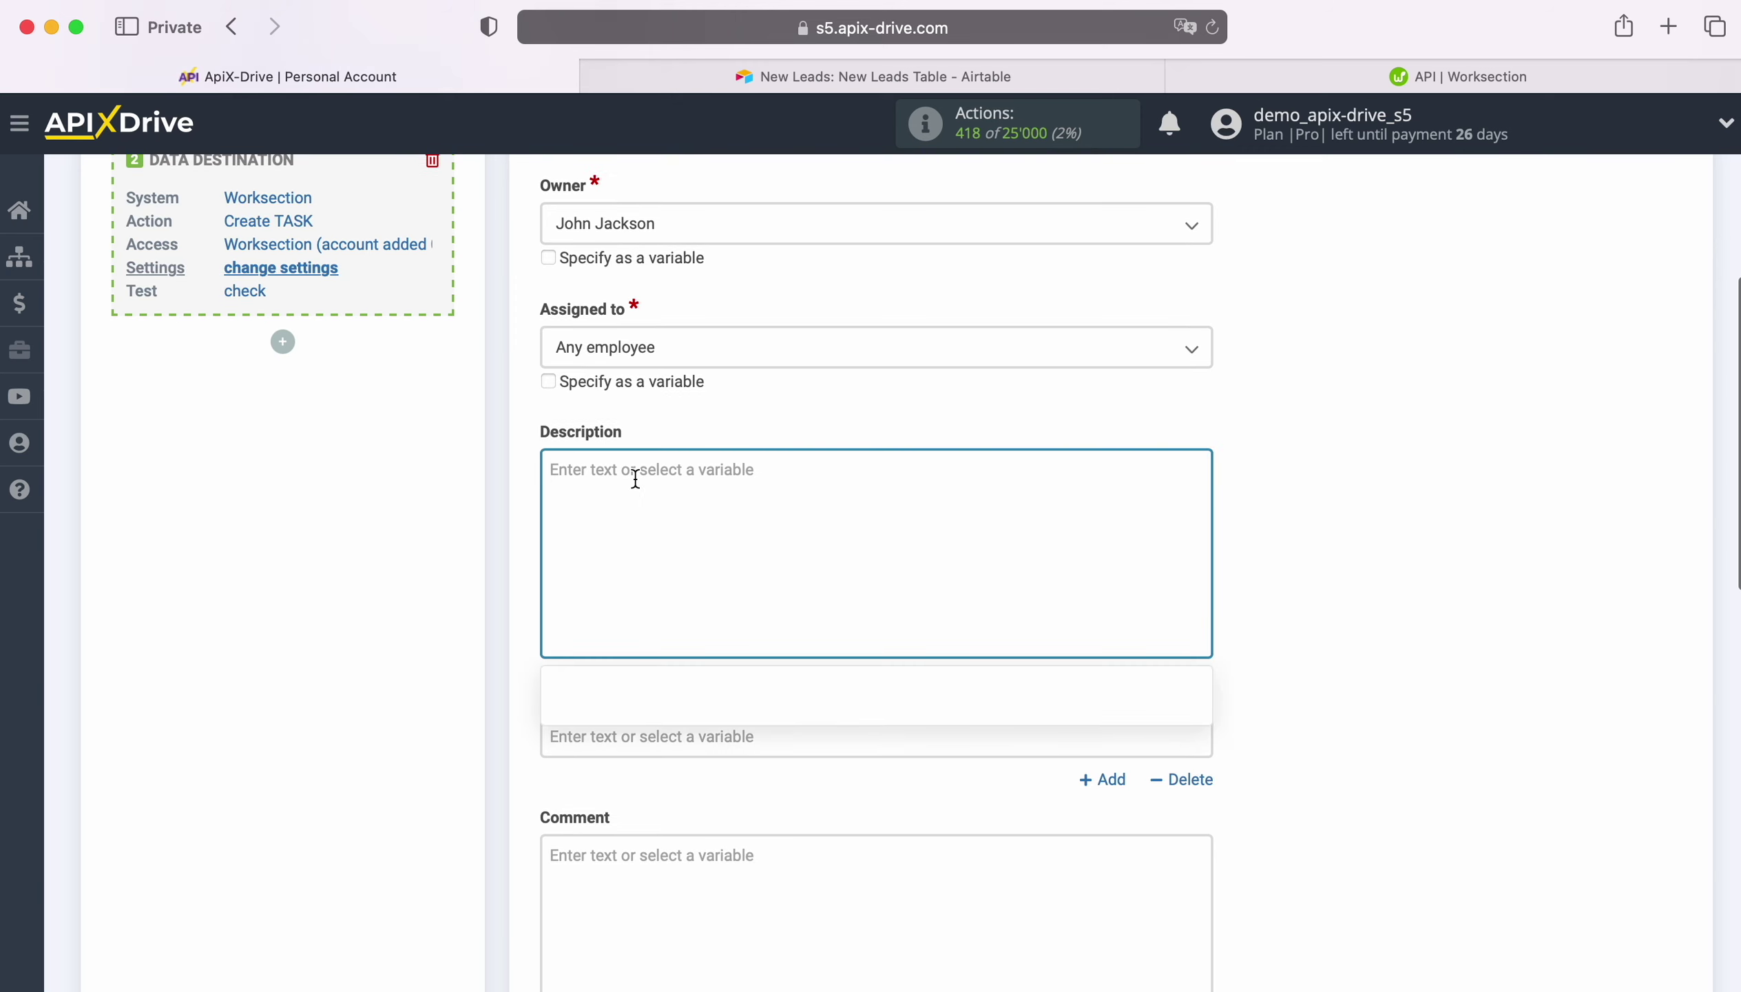
pyautogui.write('Date')
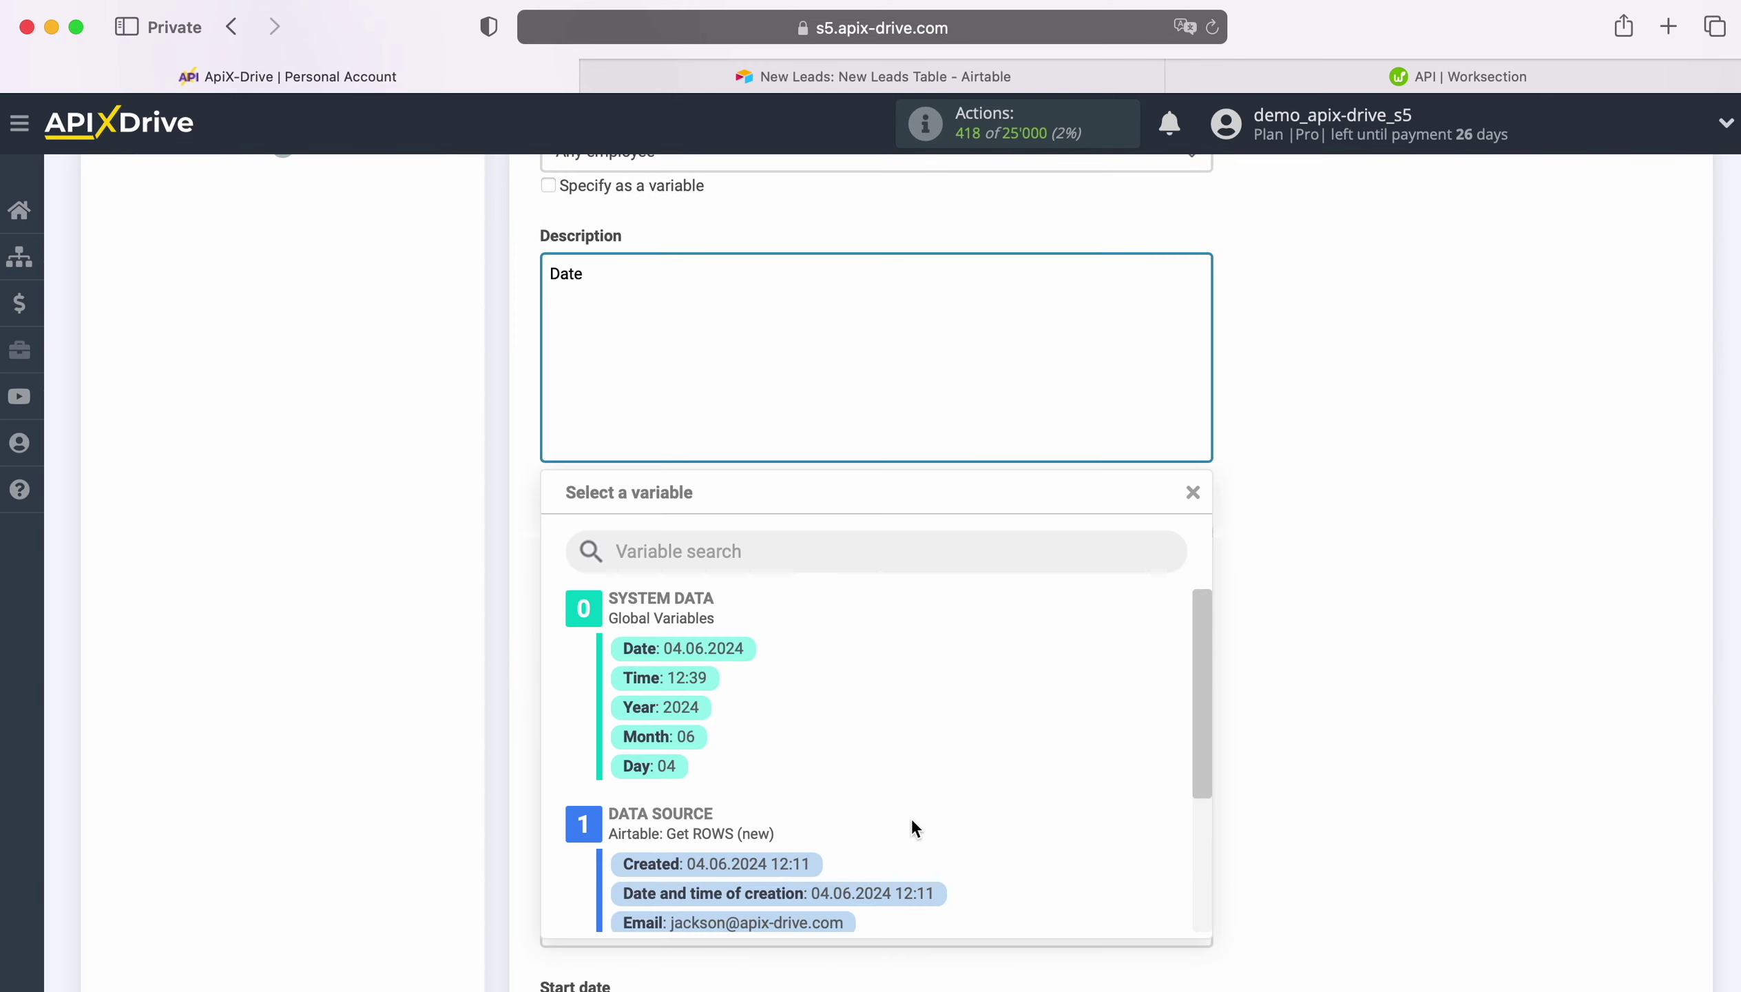
pyautogui.scroll(-2, 995, 787)
pyautogui.click(795, 784)
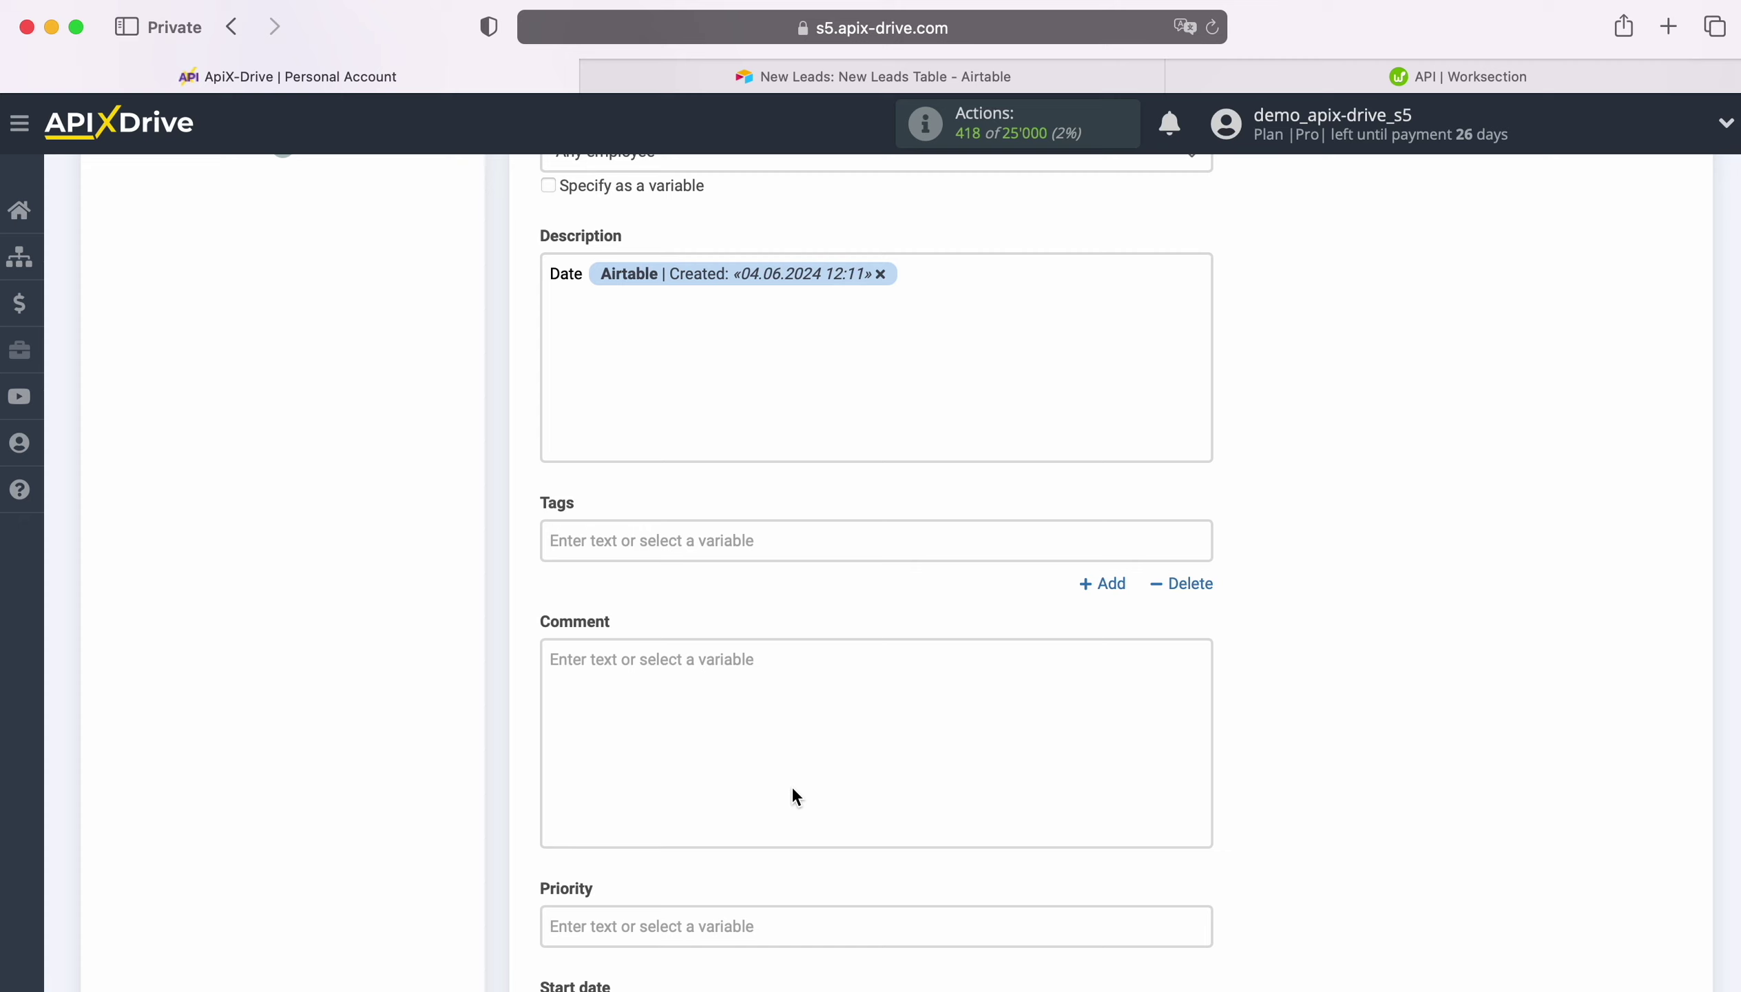
# Add a "Name" line to the description with the Airtable First name and Last name variables
pyautogui.write('Name')
pyautogui.click(684, 302)
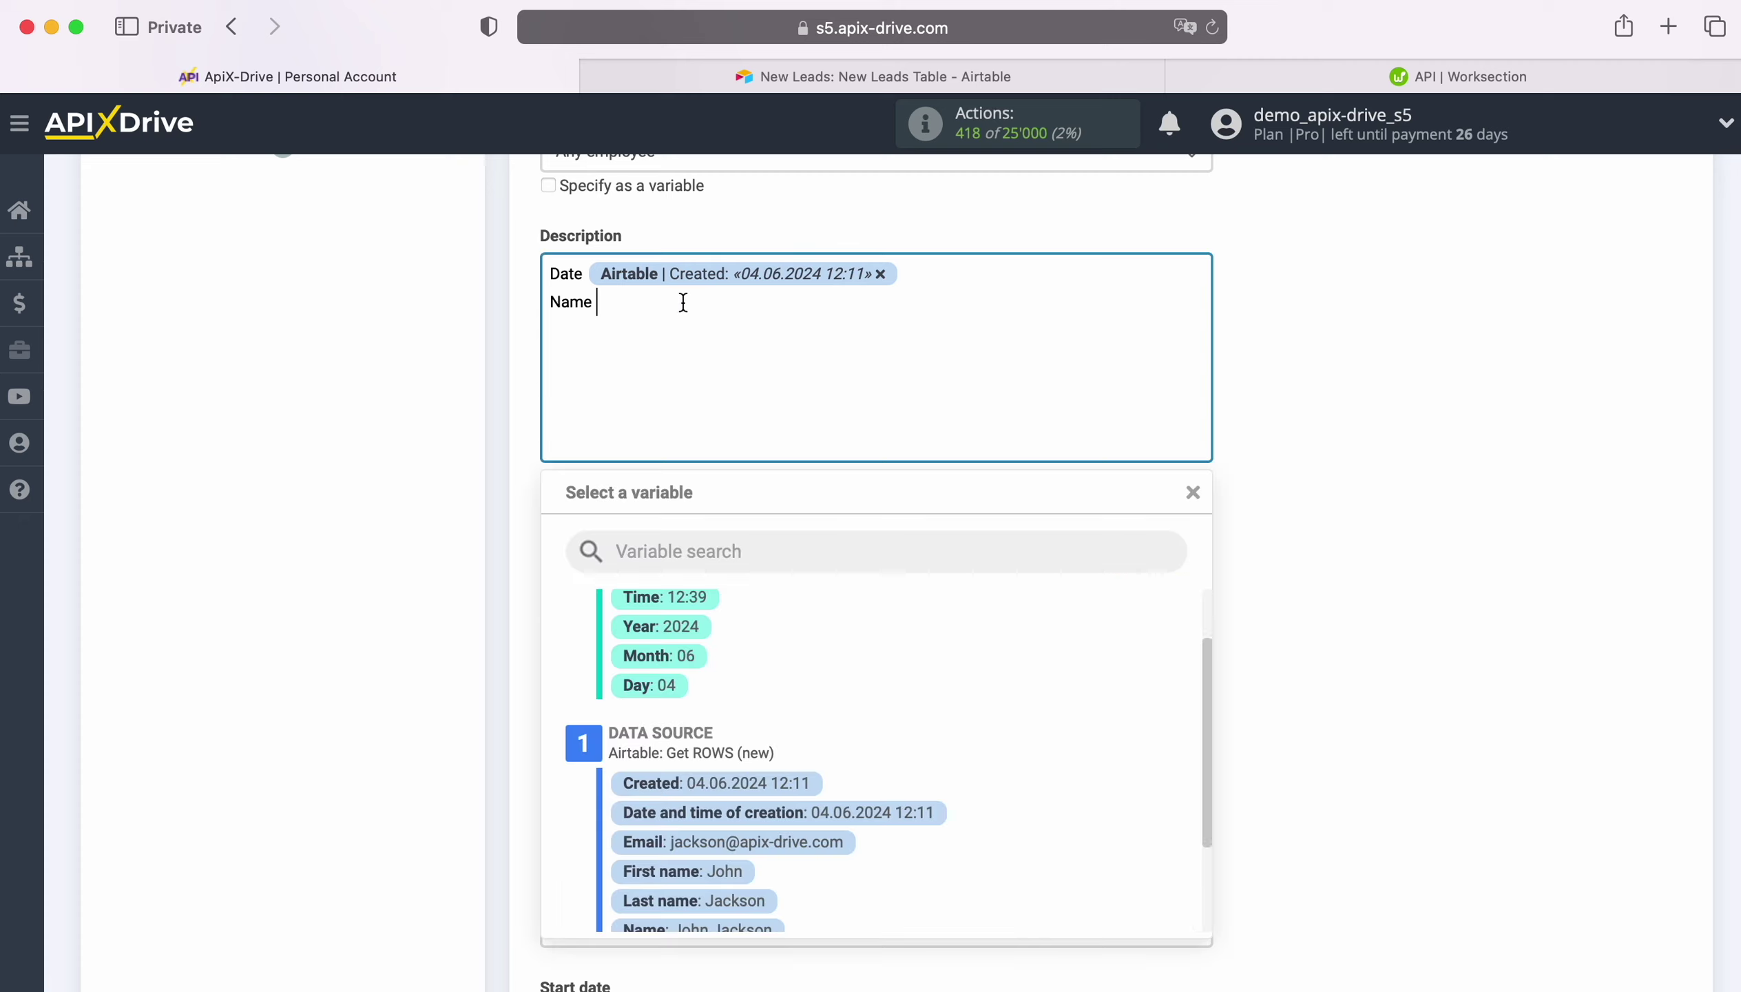
pyautogui.scroll(-3, 975, 722)
pyautogui.click(683, 733)
pyautogui.click(839, 428)
pyautogui.click(746, 762)
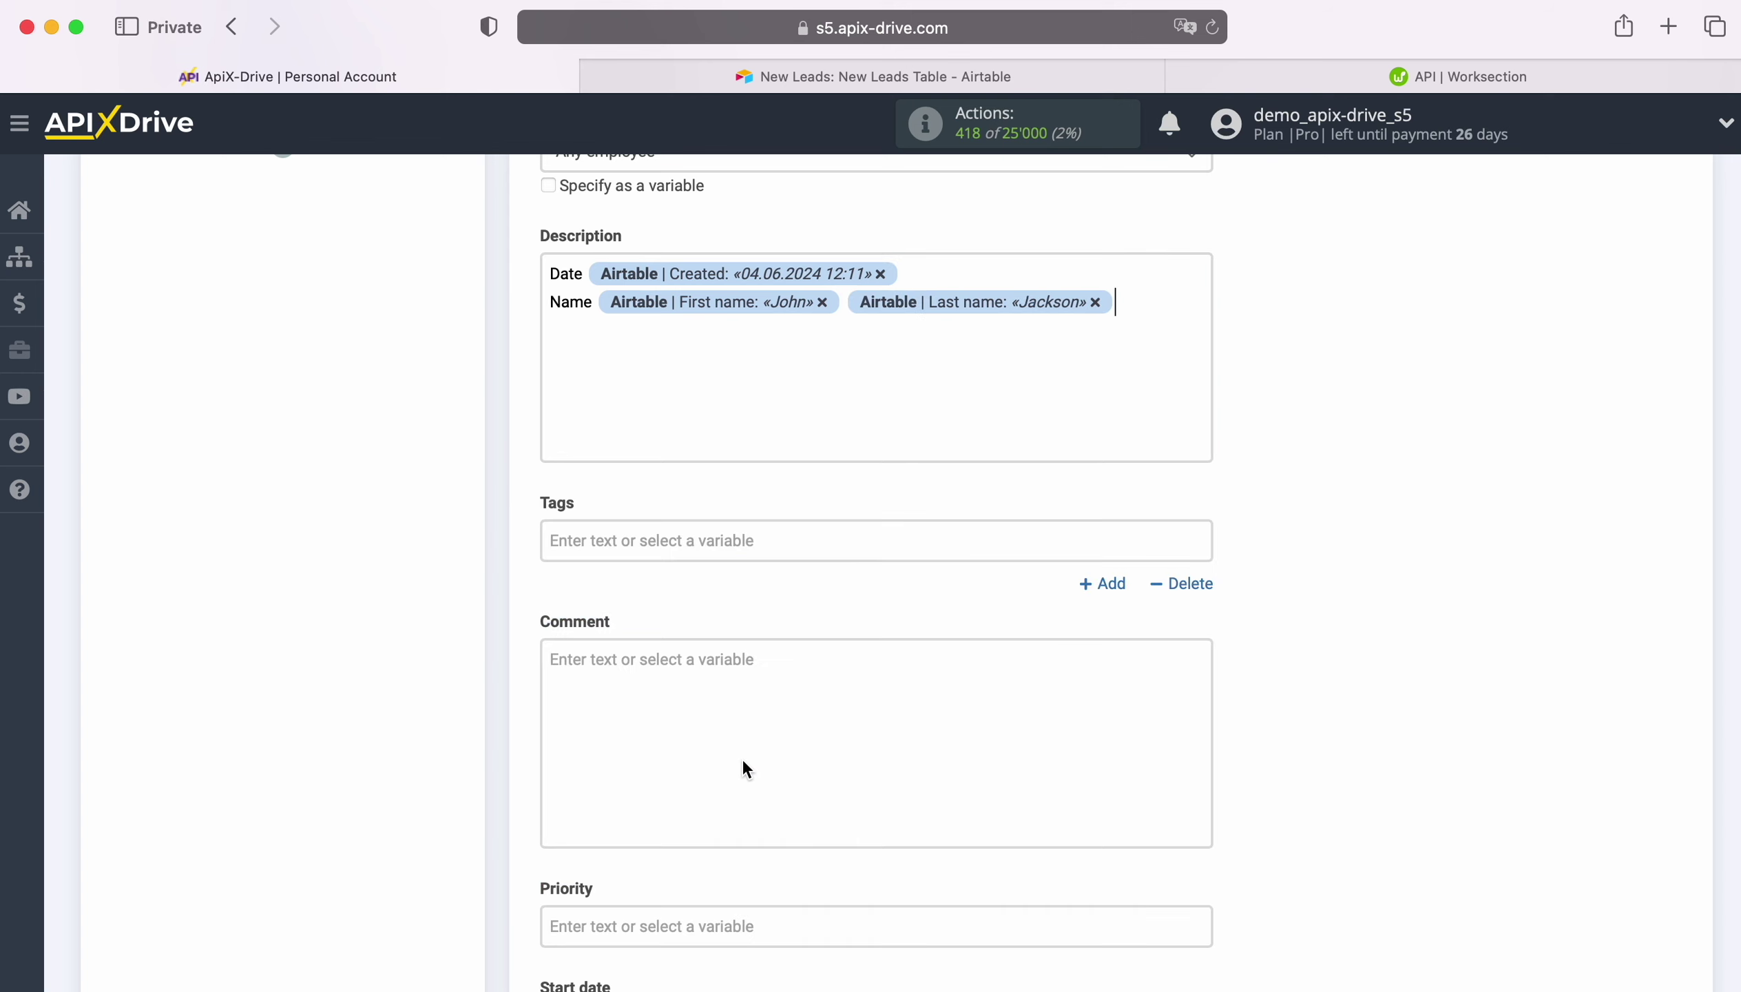
# Add "Email" and "Phone" lines to the description, each followed by its matching Airtable variable
pyautogui.press('Return')
pyautogui.write('Email')
pyautogui.click(661, 338)
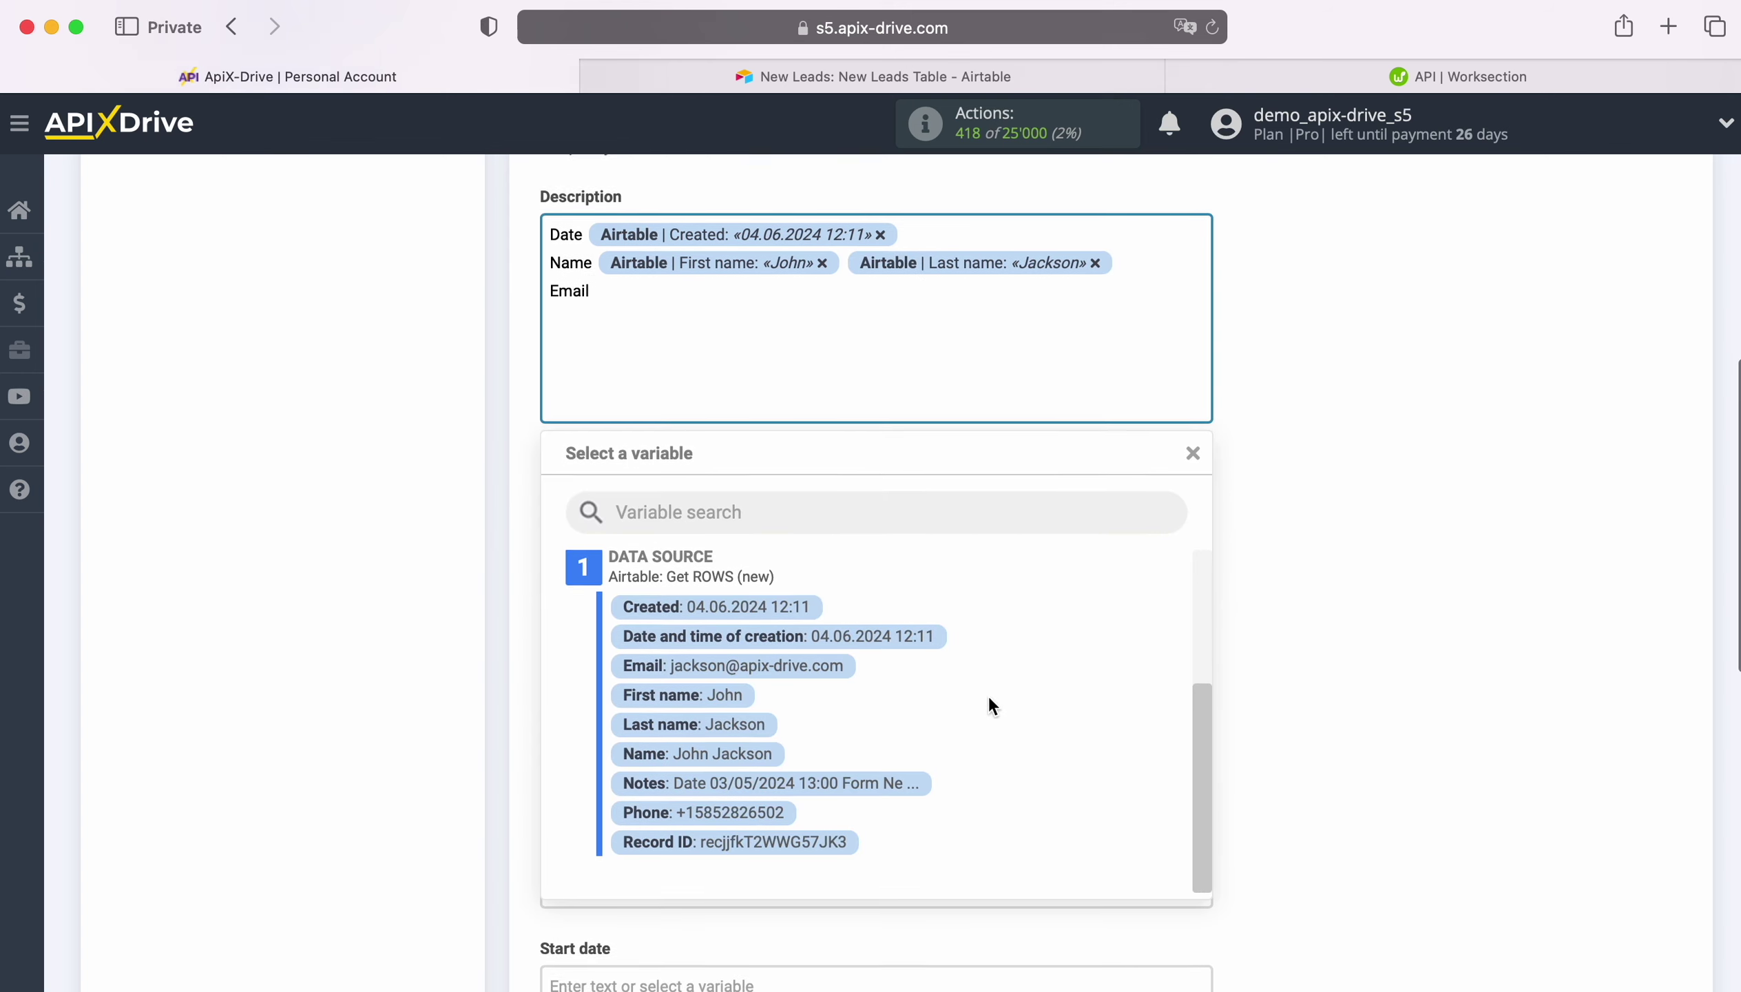
pyautogui.click(804, 661)
pyautogui.press('Return')
pyautogui.write('Phone')
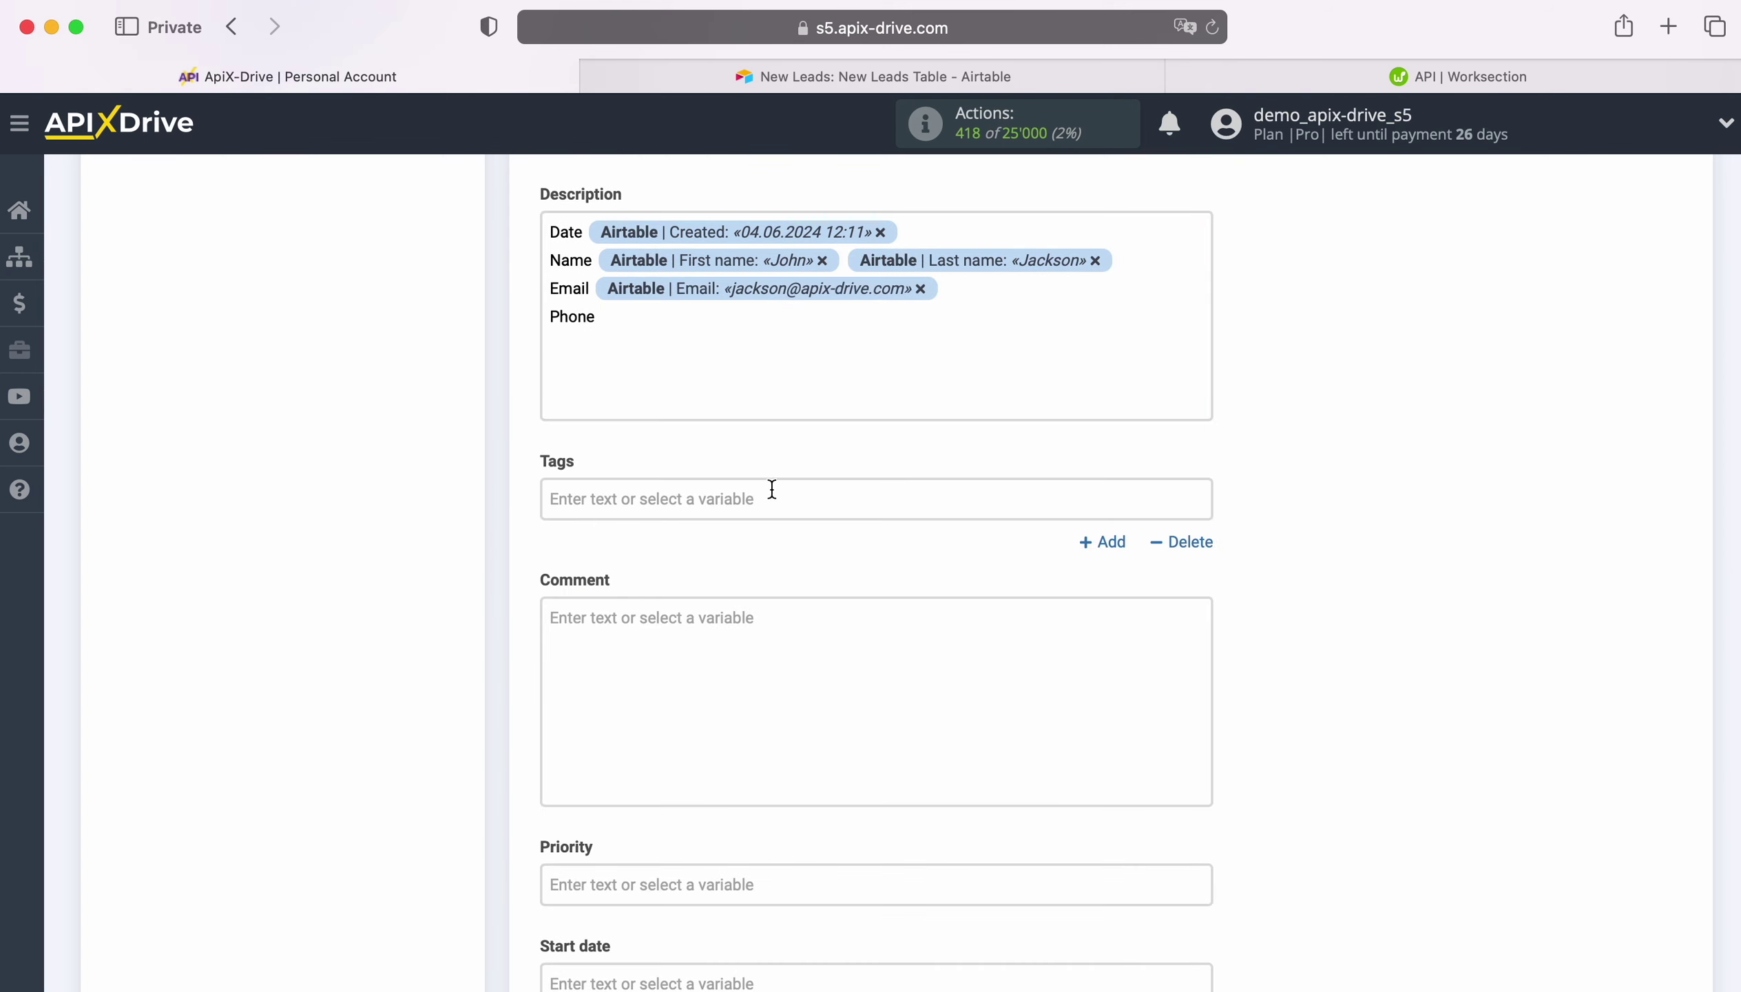
pyautogui.click(701, 324)
pyautogui.click(732, 809)
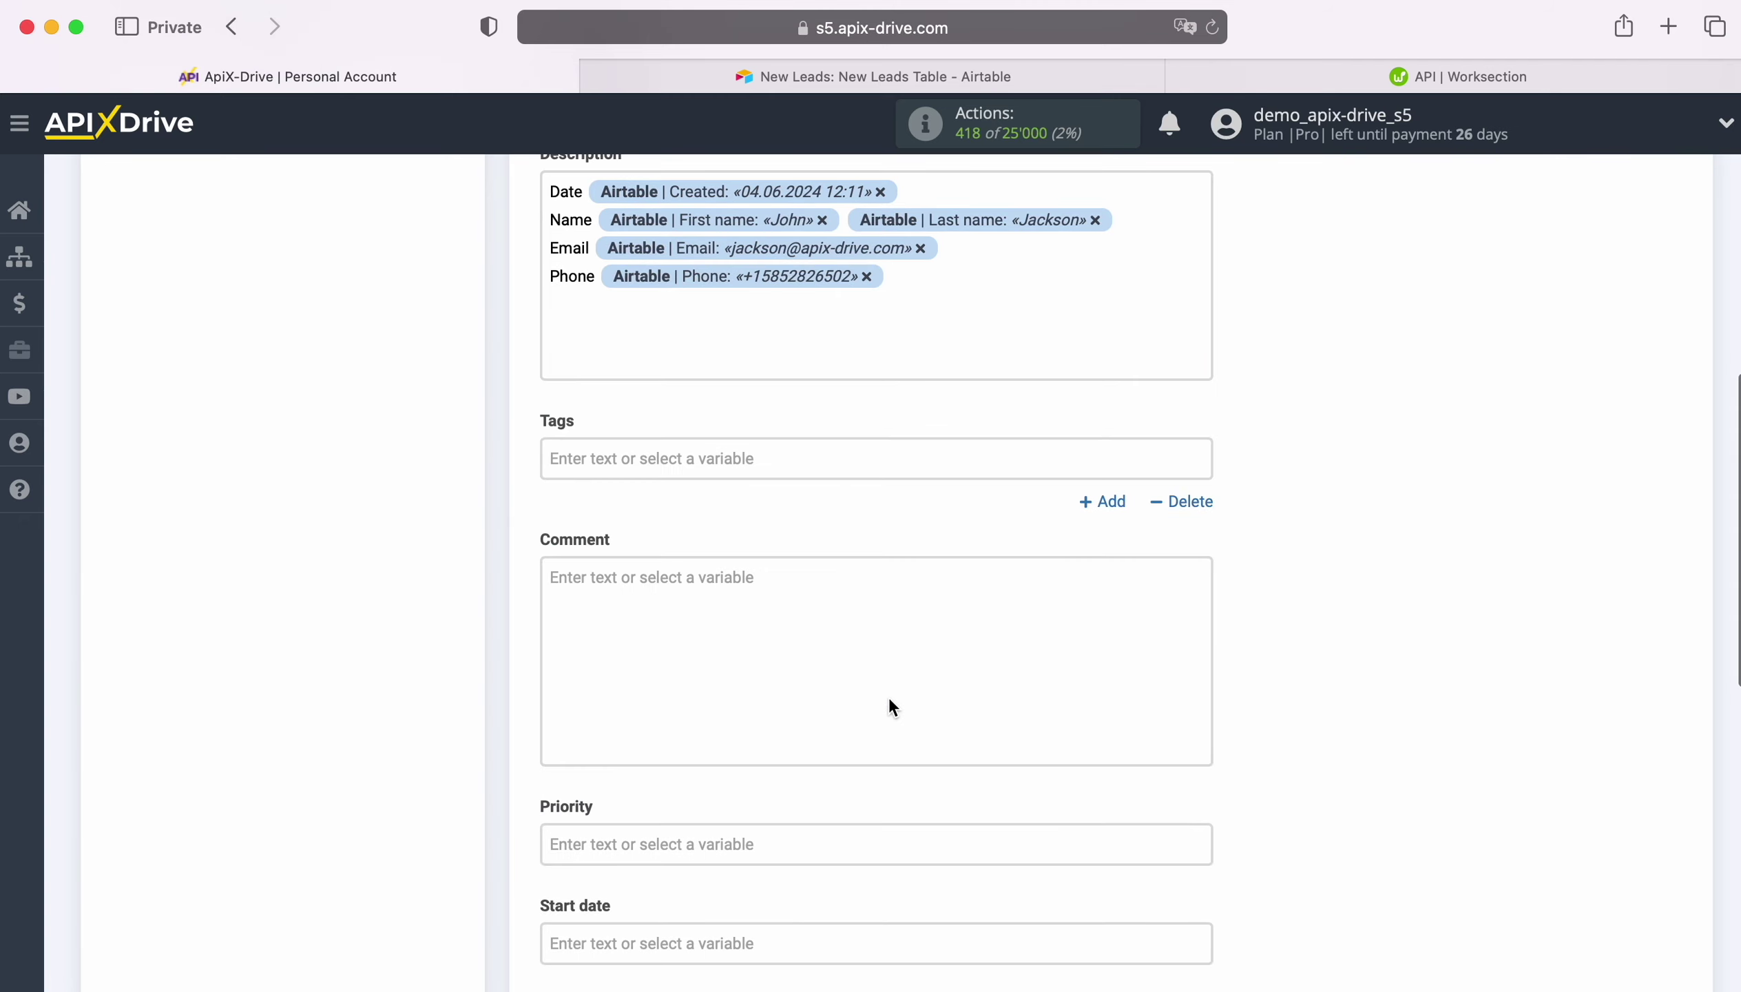
# Save the task field settings with the remaining fields left empty and send the test data to Worksection
pyautogui.scroll(-4, 889, 696)
pyautogui.scroll(-3, 892, 695)
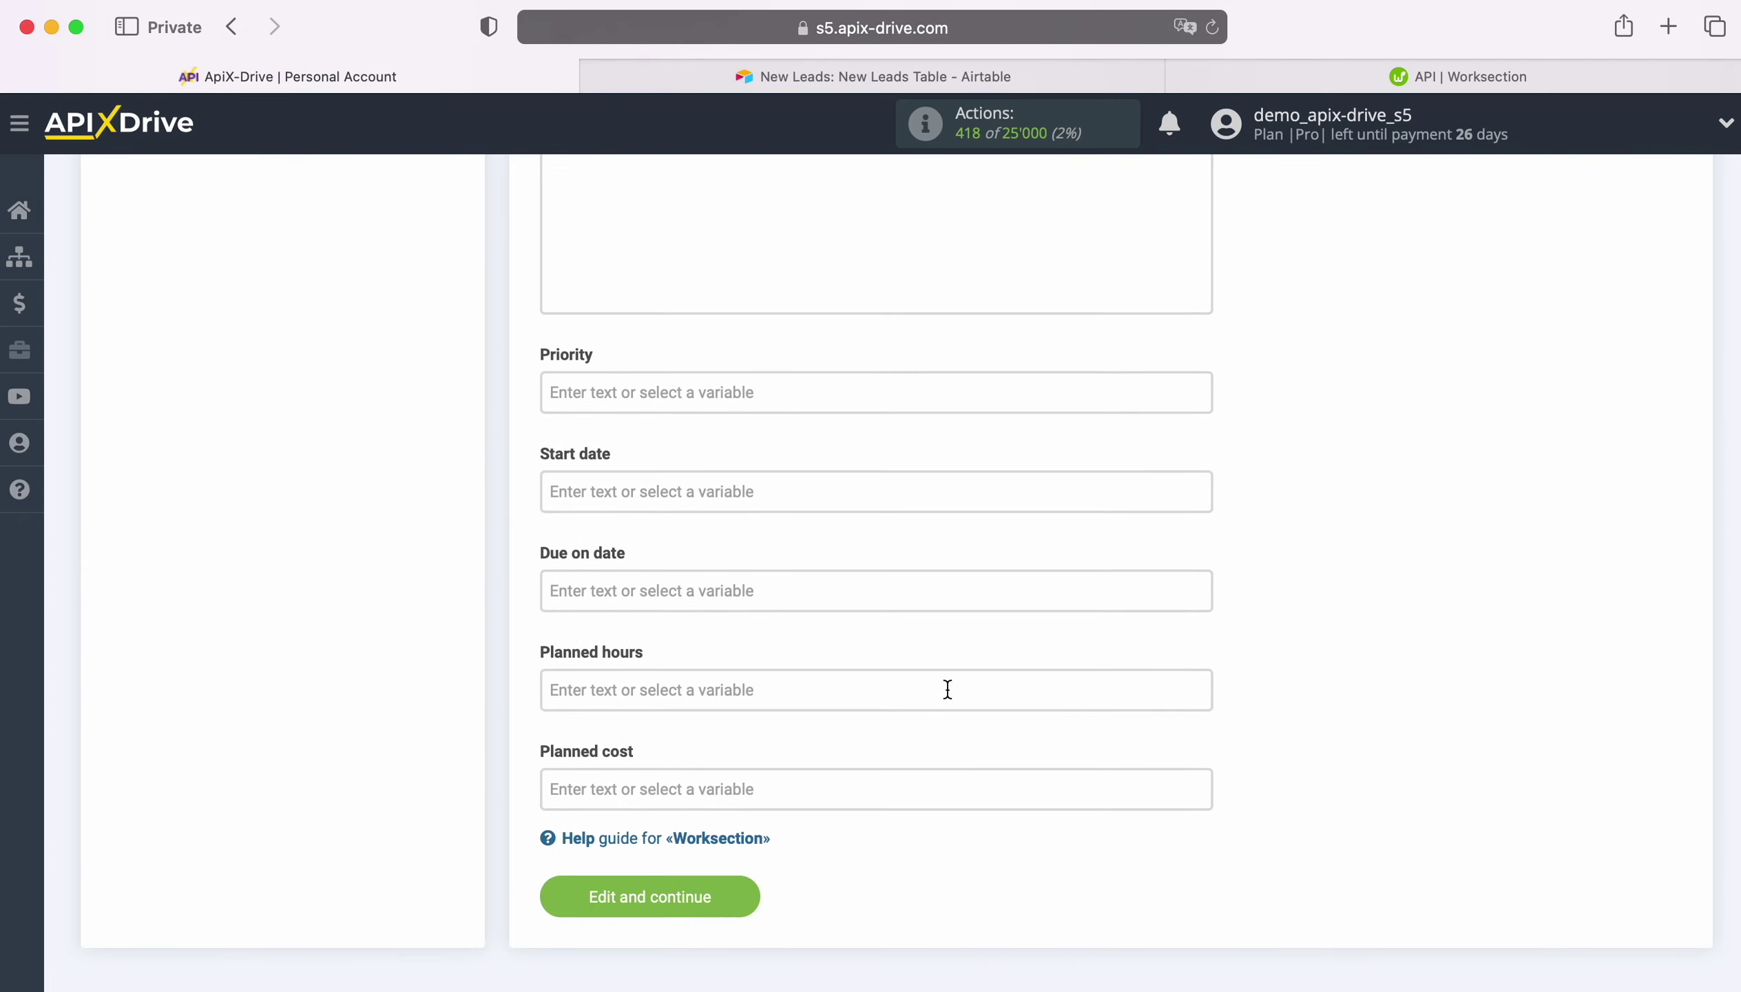
pyautogui.click(748, 892)
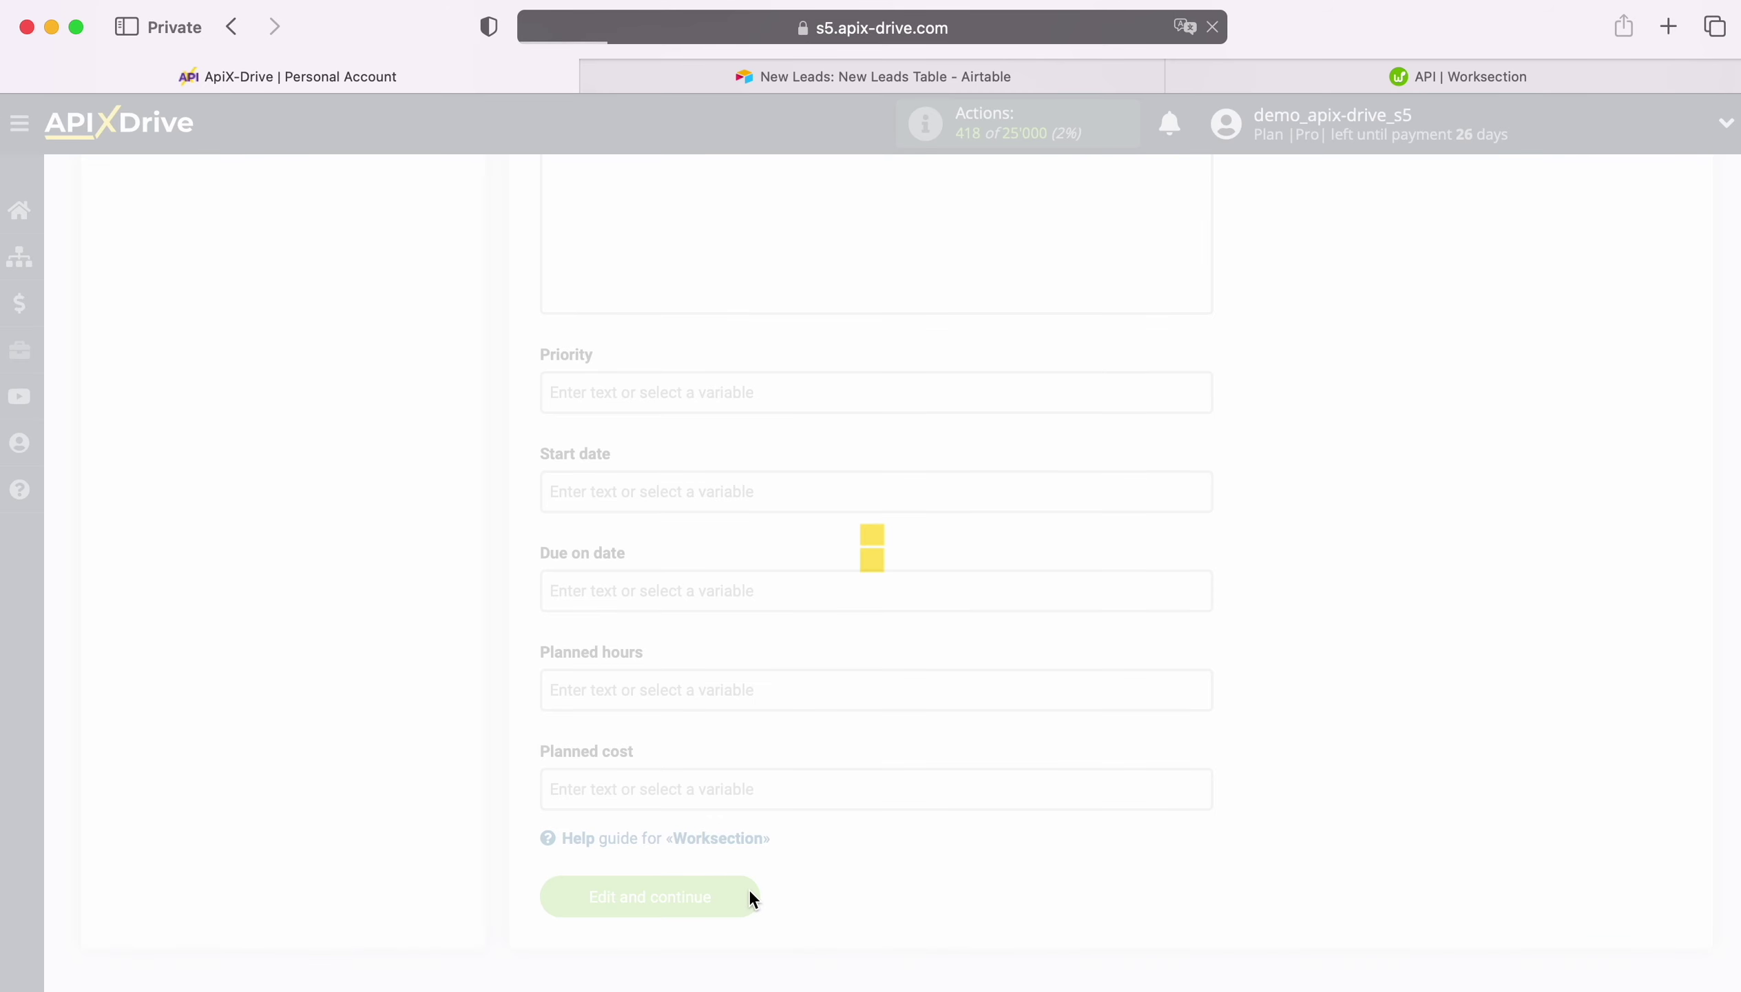
pyautogui.scroll(-1, 1581, 644)
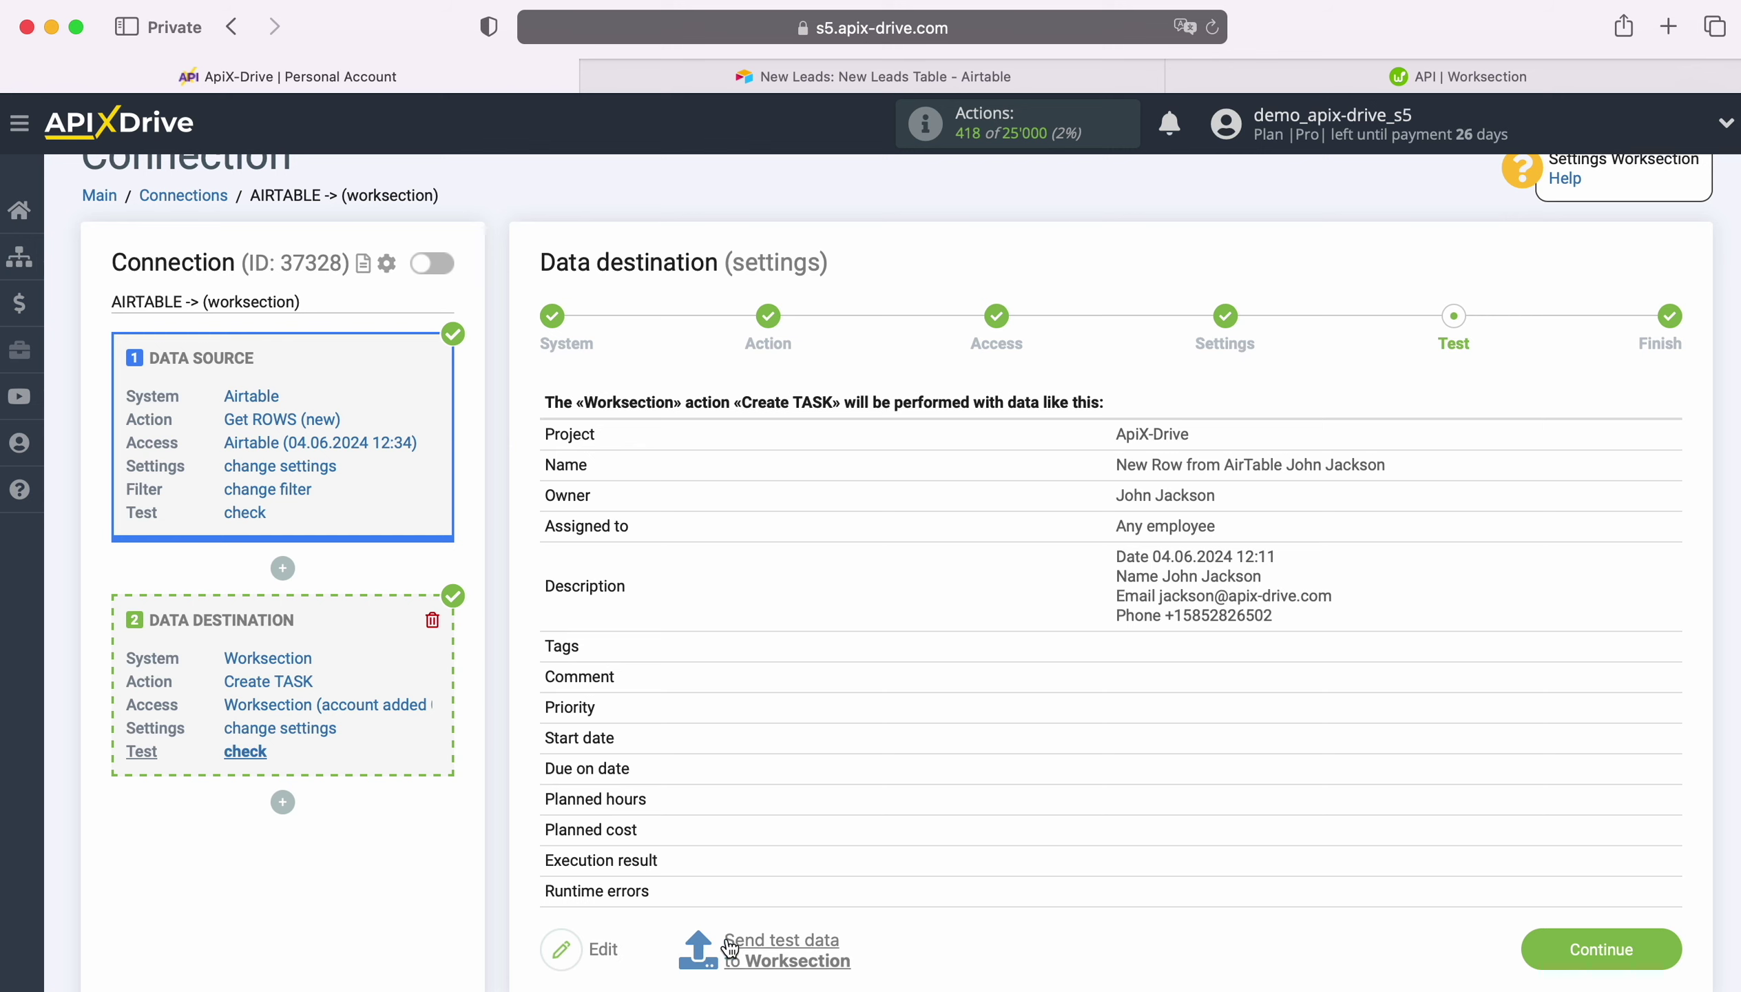
pyautogui.click(780, 941)
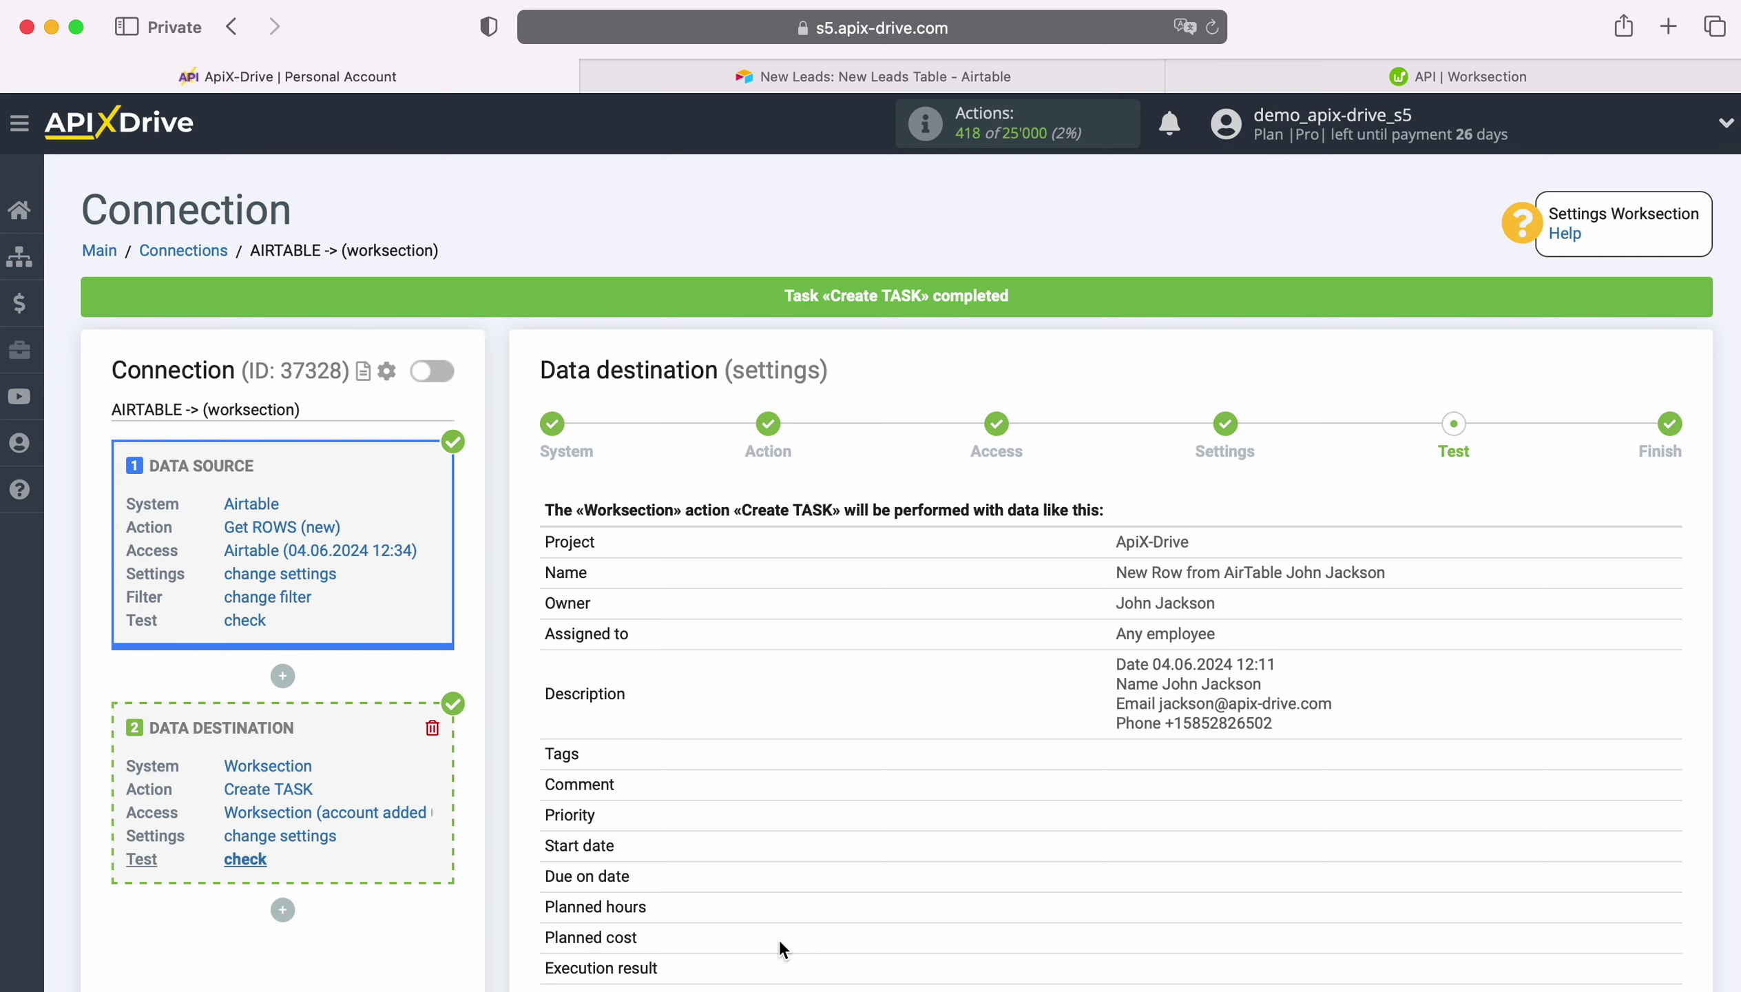
# Switch to Worksection and open the "New Row from AirTable" test task in the ApiX-Drive project to check its details
pyautogui.click(1399, 80)
pyautogui.click(15, 119)
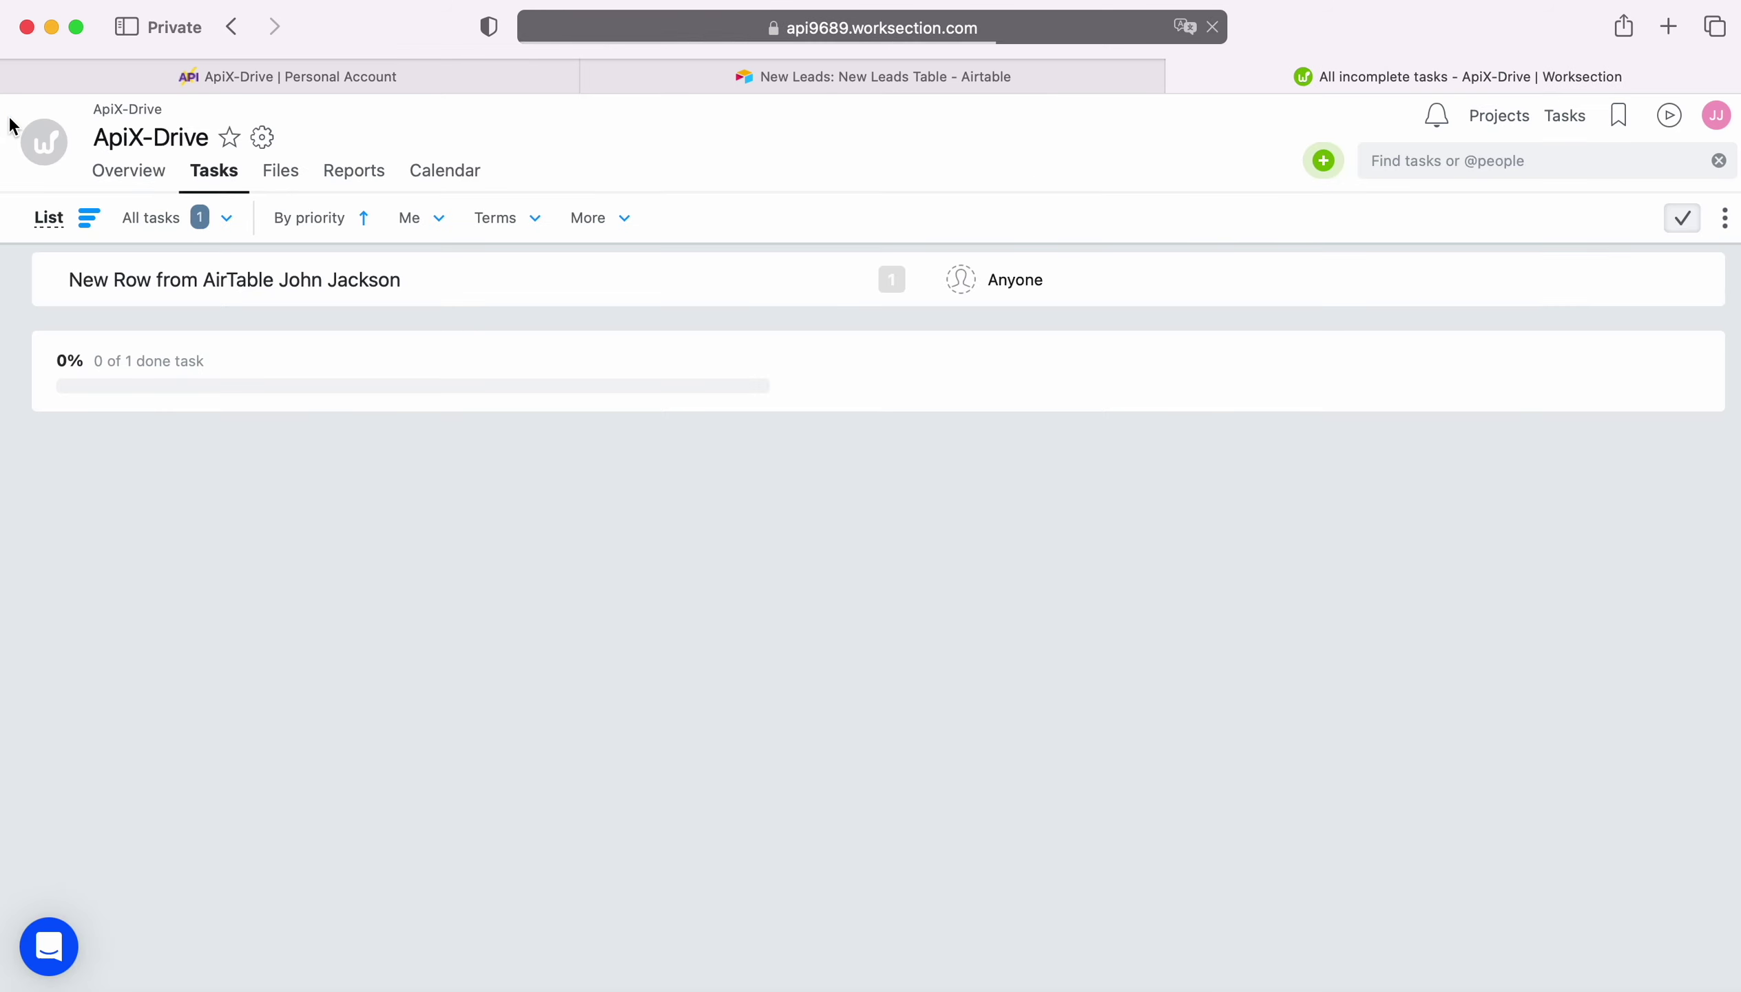
pyautogui.doubleClick(194, 280)
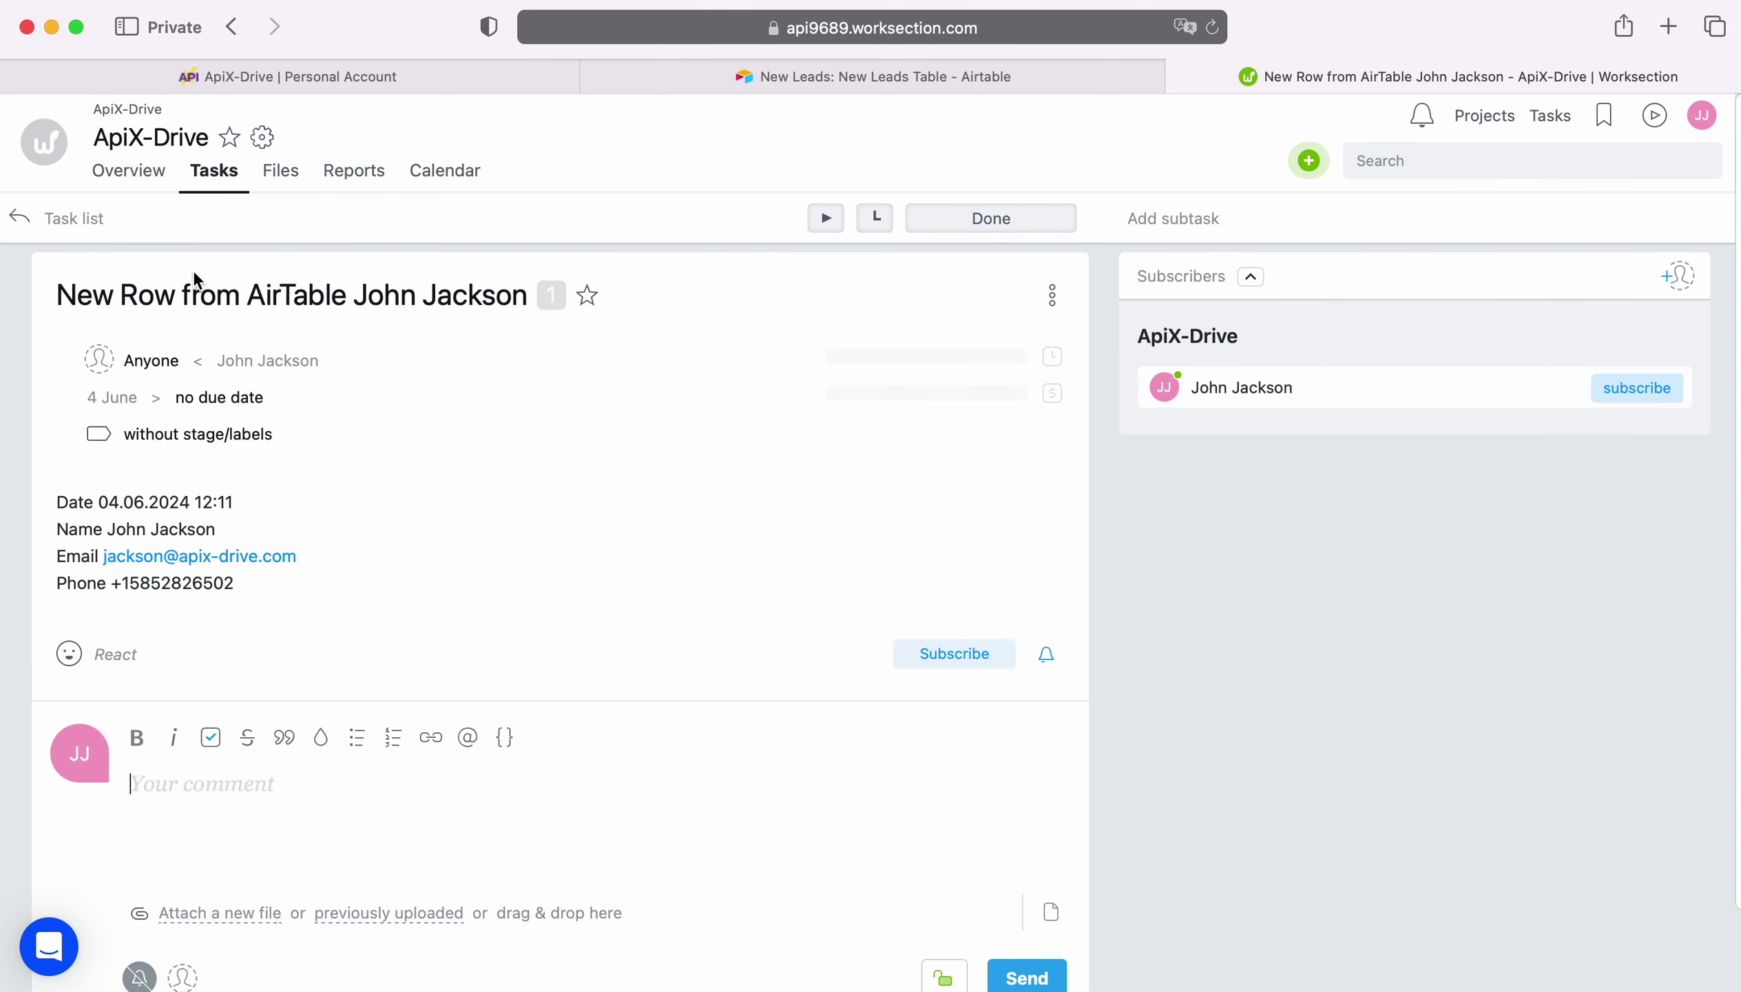
# Return to ApiX-Drive, complete the data destination setup past the test stage and enable automatic updates for the connection
pyautogui.click(207, 69)
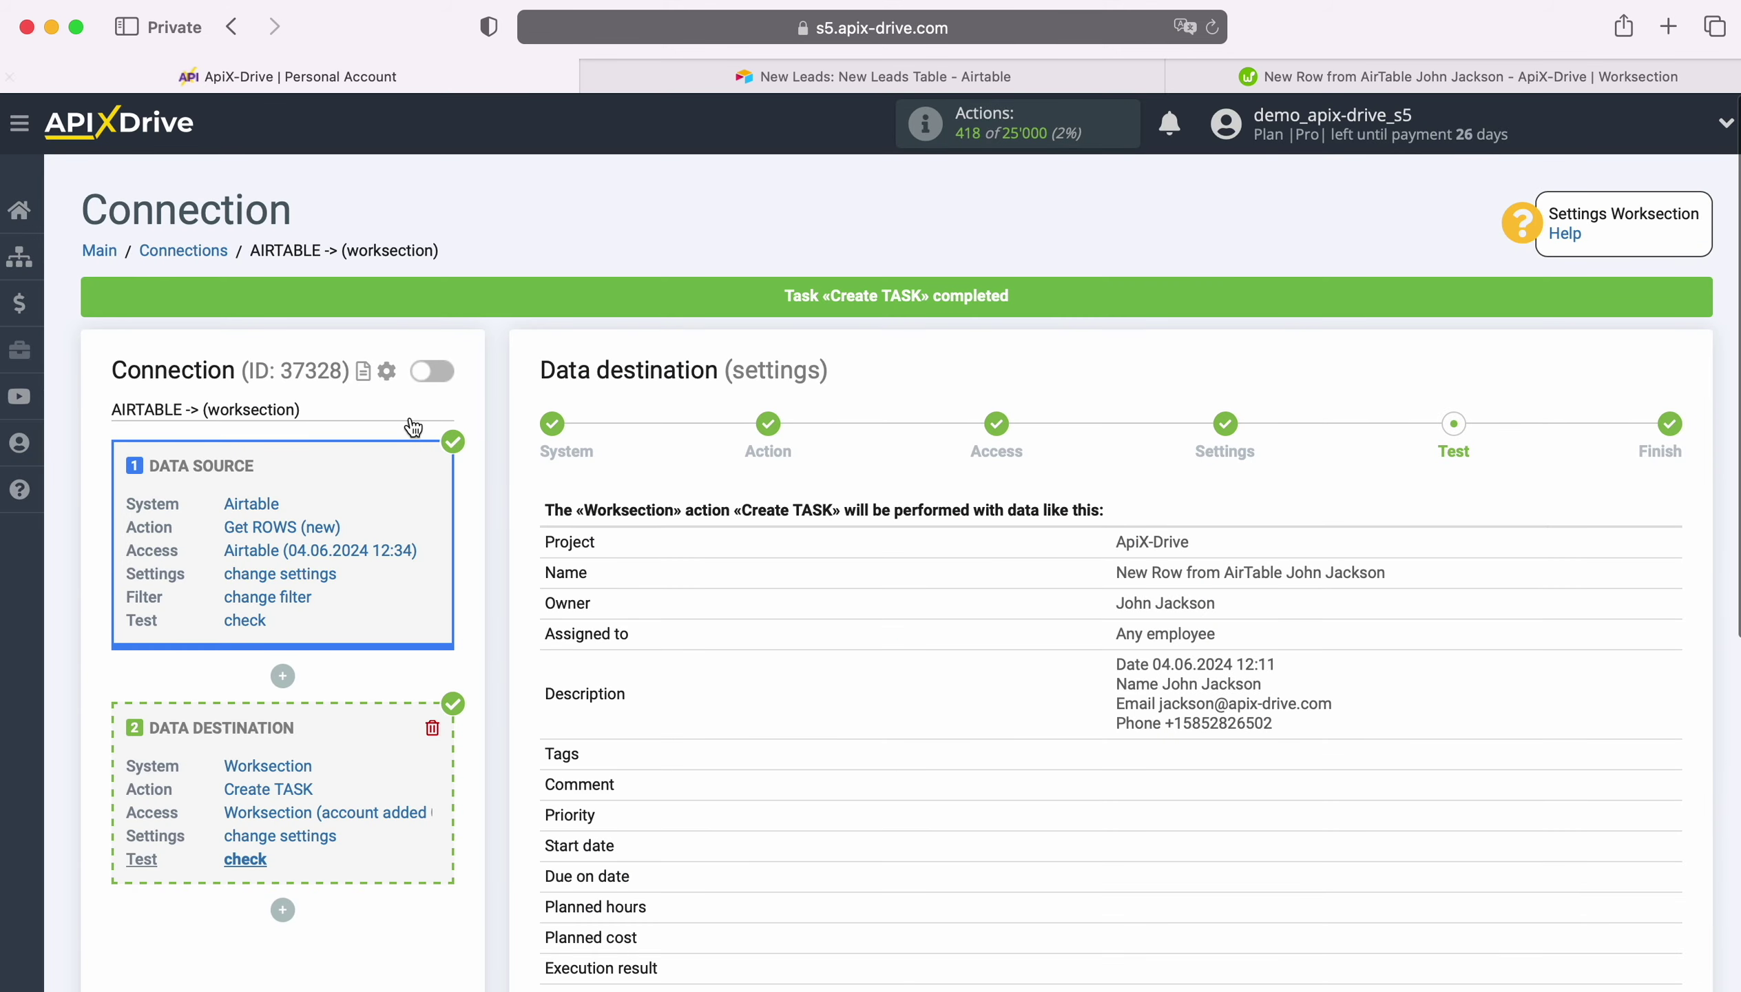
pyautogui.scroll(-3, 1457, 648)
pyautogui.click(1669, 876)
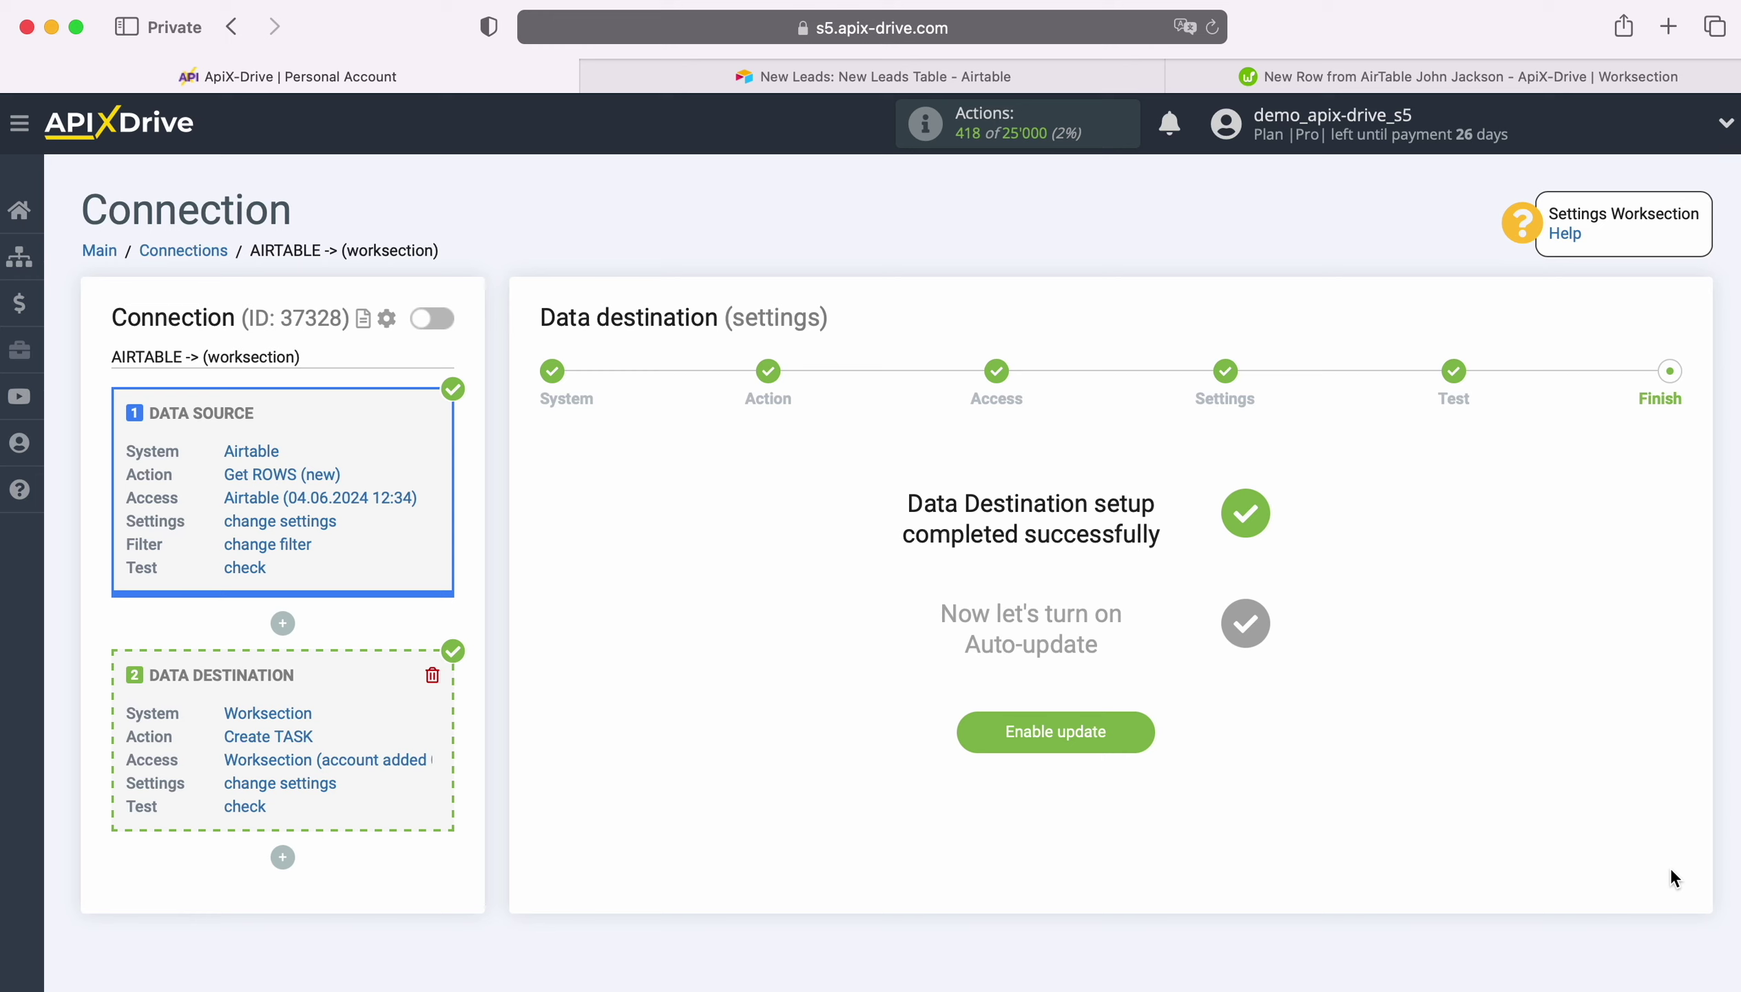
pyautogui.click(1140, 723)
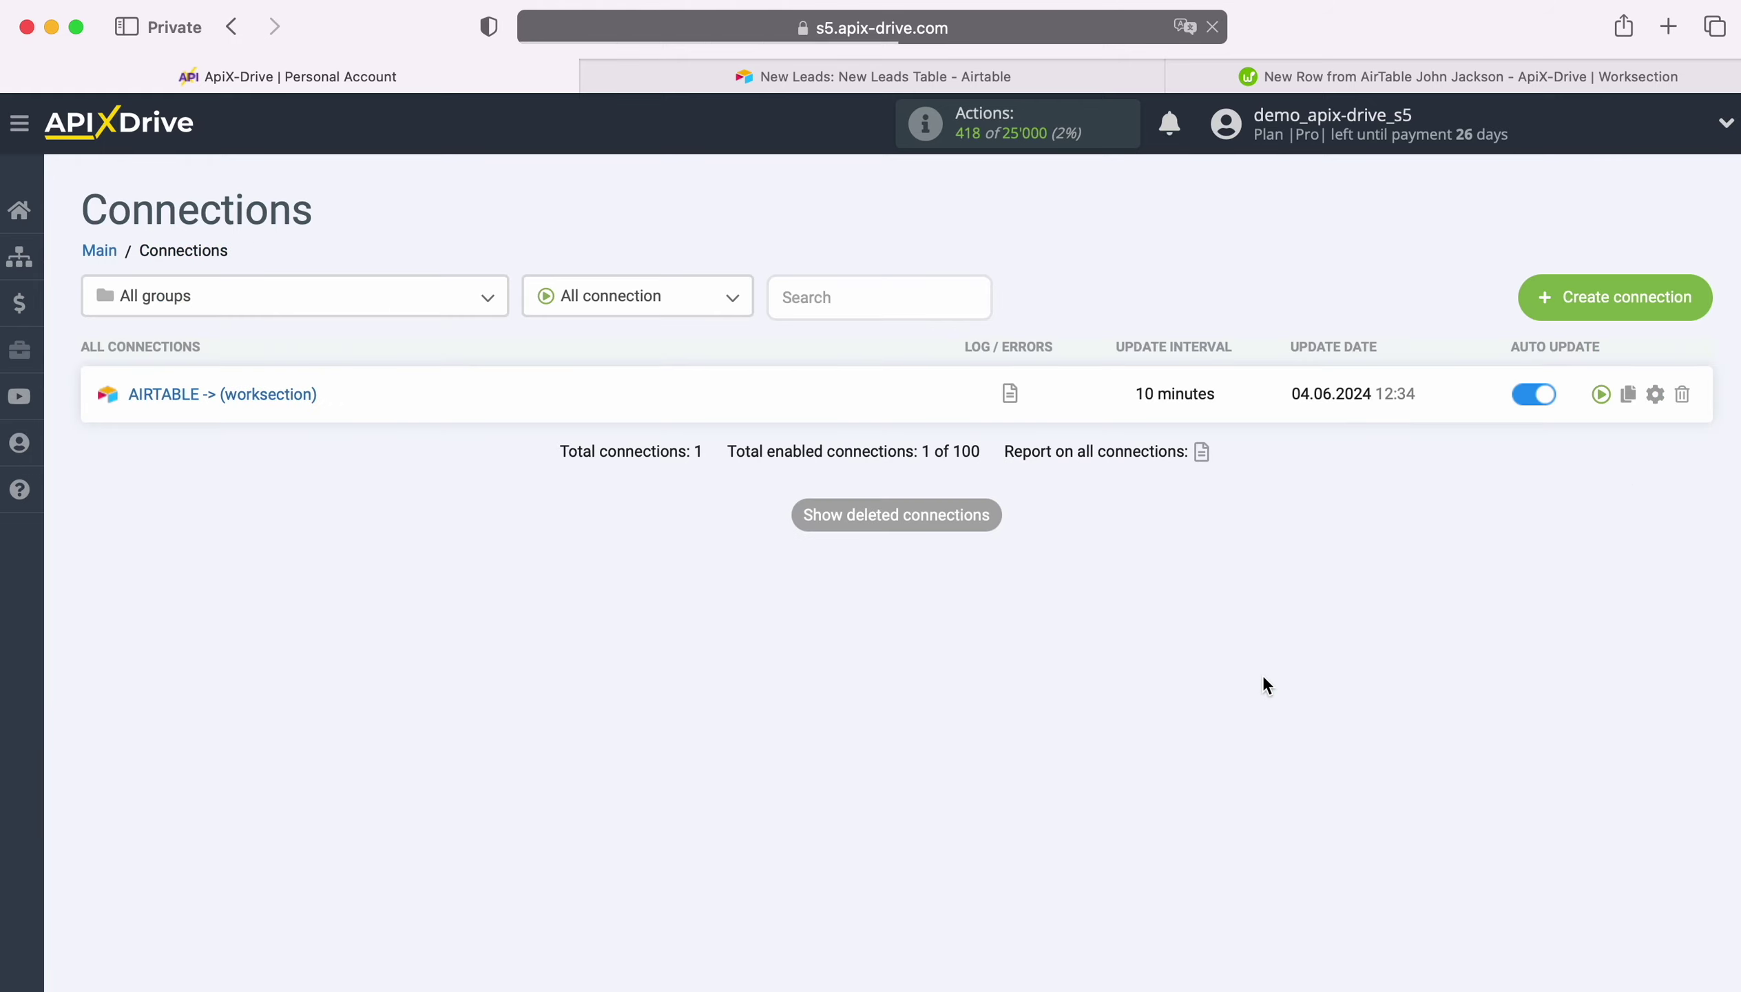
# Set the update interval of the AIRTABLE -> (worksection) connection to 5 minutes and save its setup
pyautogui.click(1654, 398)
pyautogui.click(988, 568)
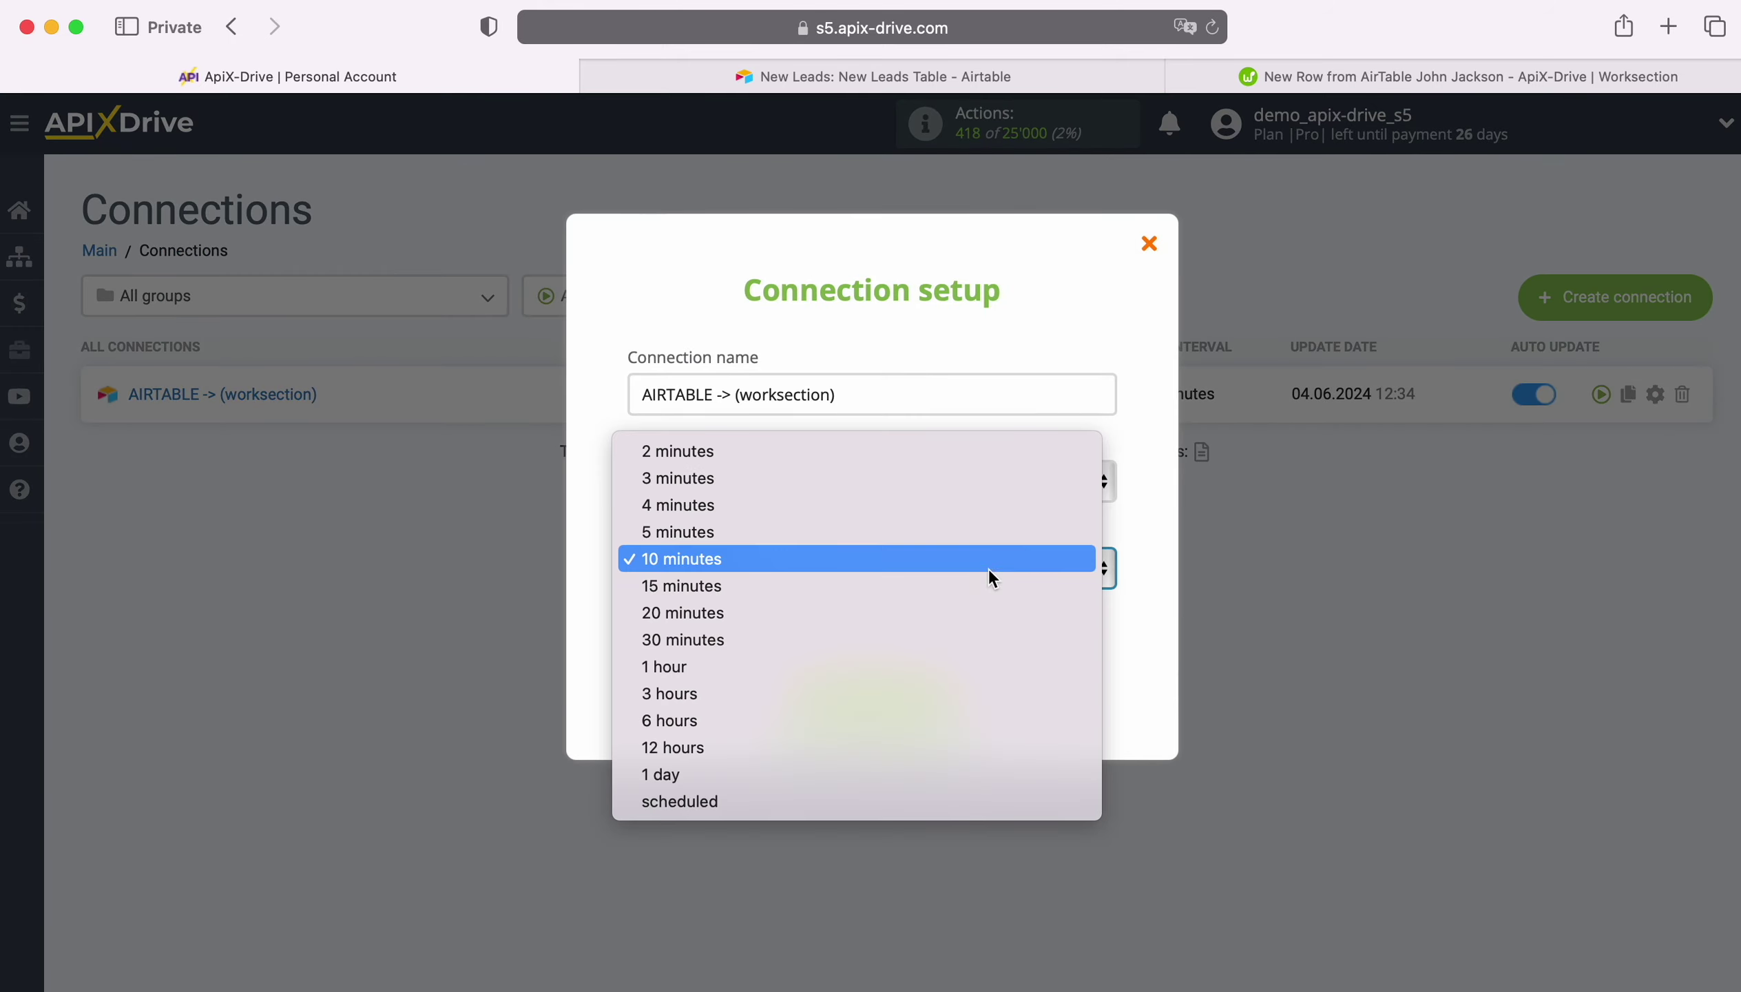
pyautogui.click(952, 530)
pyautogui.click(950, 695)
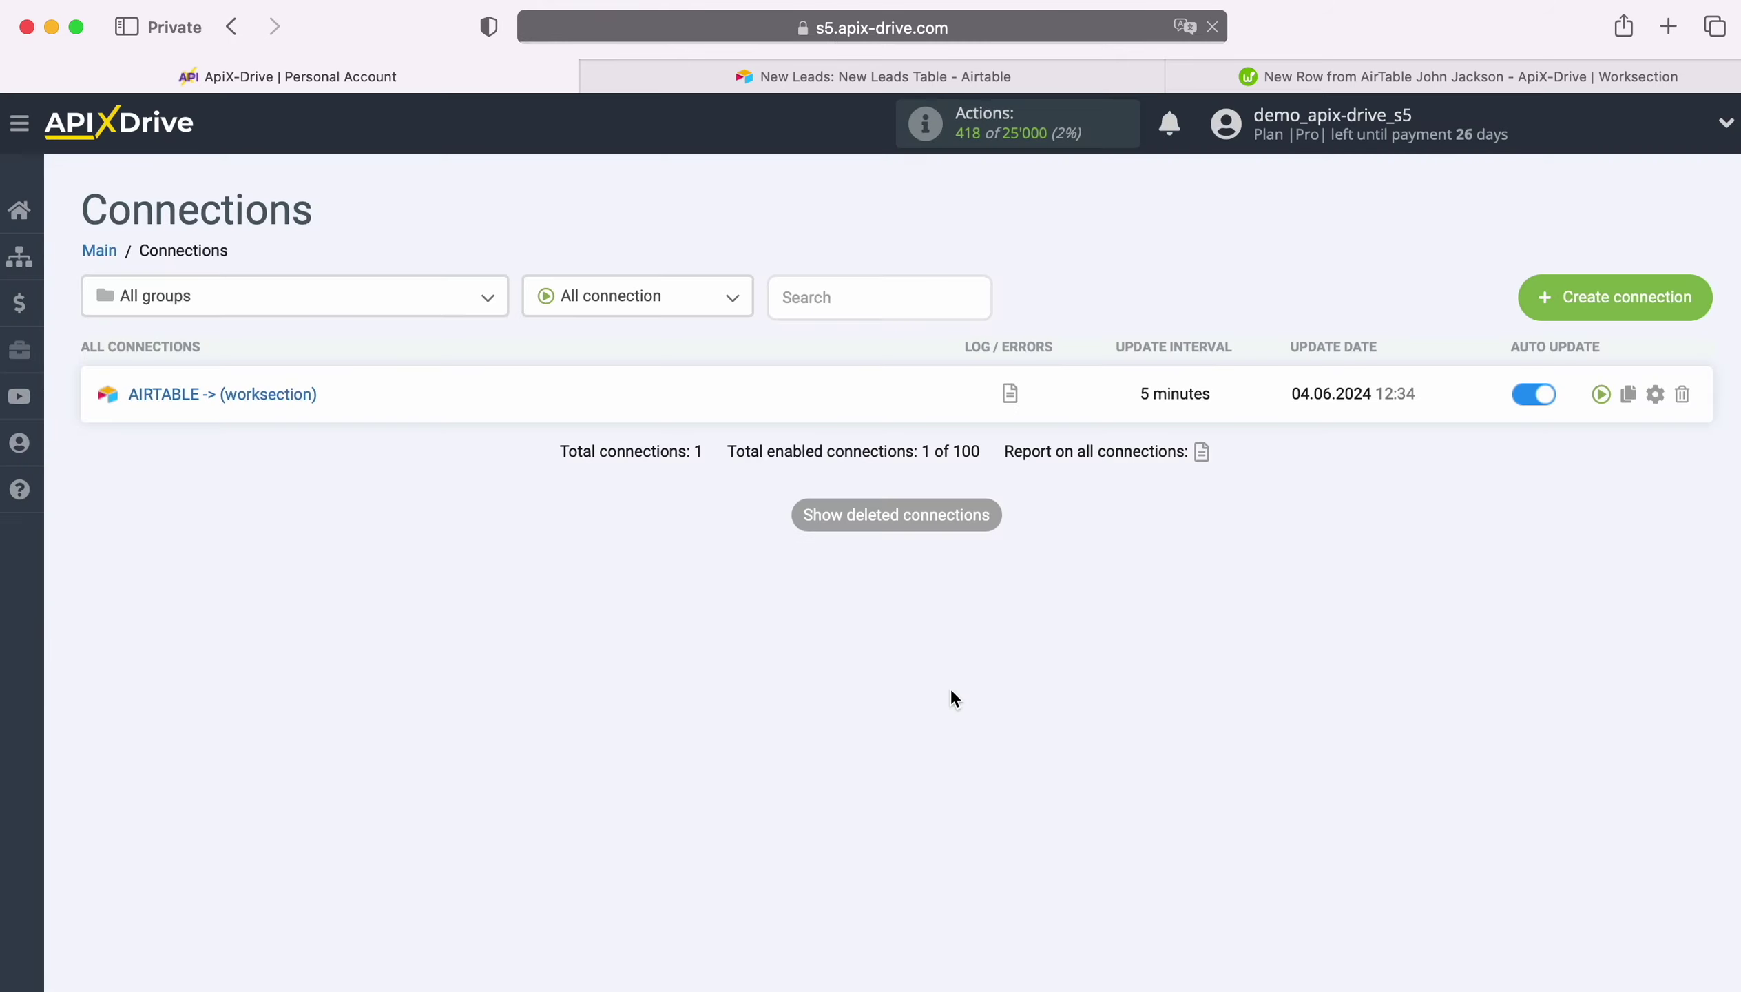